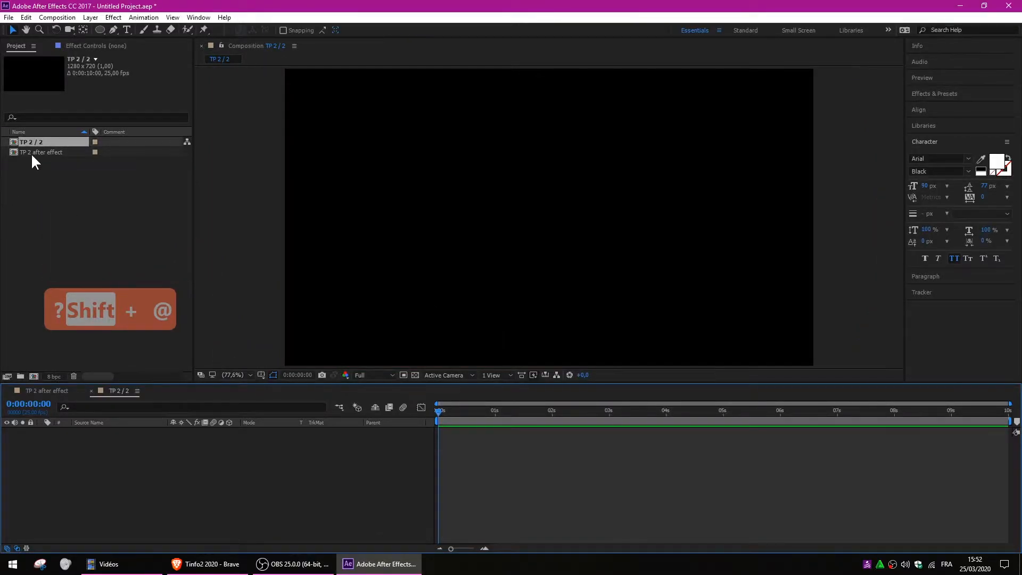
# Compare the finished TP 2 composition with the empty TP 2 / 2, then return to TP 2 / 2.
pyautogui.click(59, 390)
pyautogui.click(126, 390)
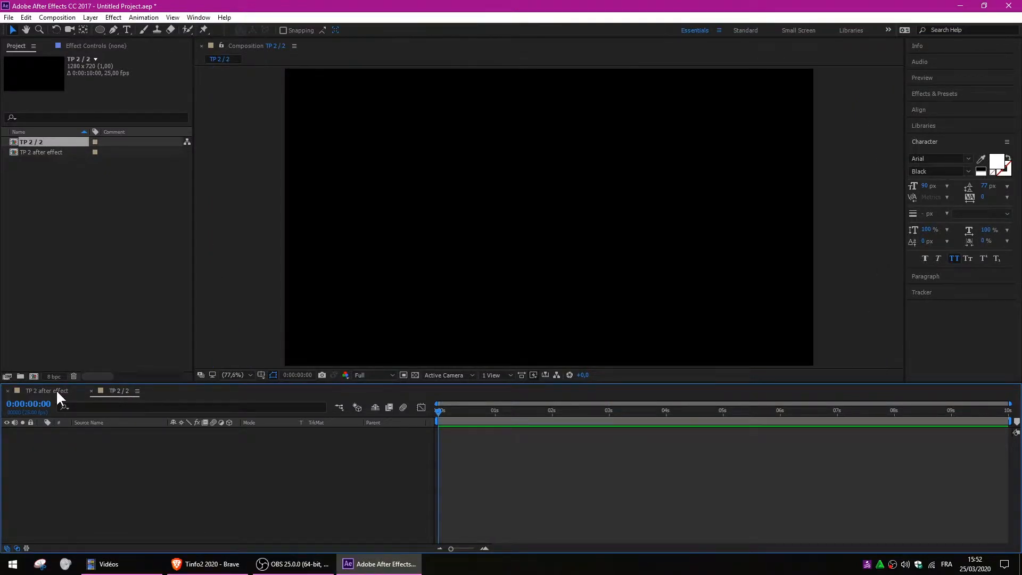
pyautogui.click(57, 390)
pyautogui.click(109, 390)
# Pan the TP 2 / 2 composition view to reposition it in the viewer.
pyautogui.press('space')
pyautogui.moveTo(596, 185); pyautogui.dragTo(580, 193)
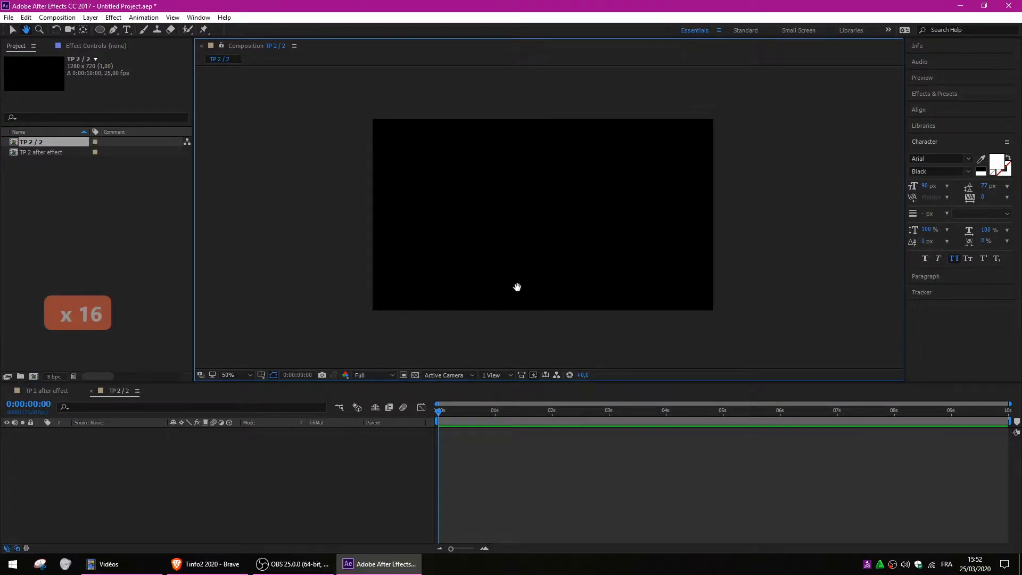
pyautogui.scroll(-1, 518, 193)
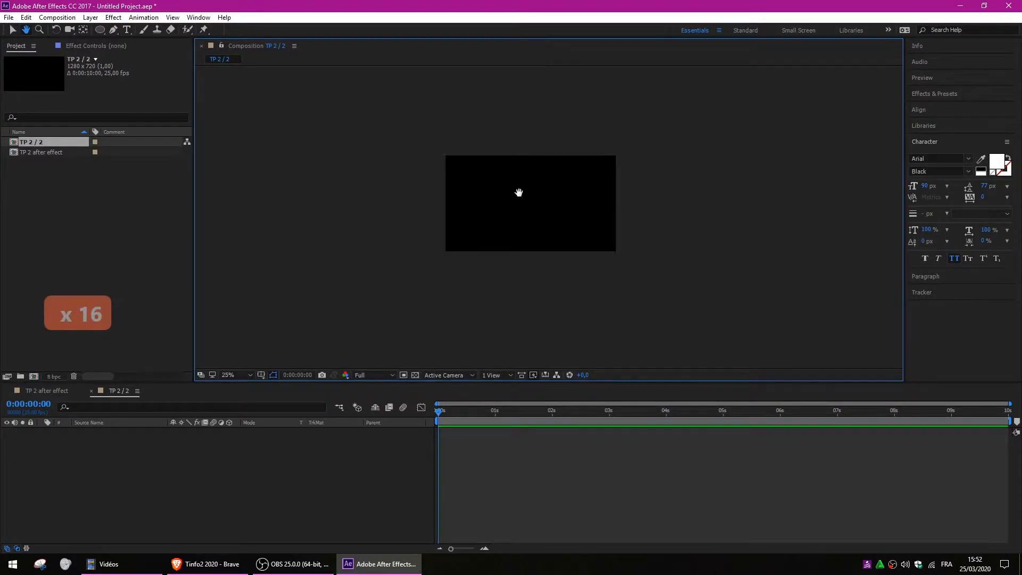
pyautogui.scroll(2, 551, 206)
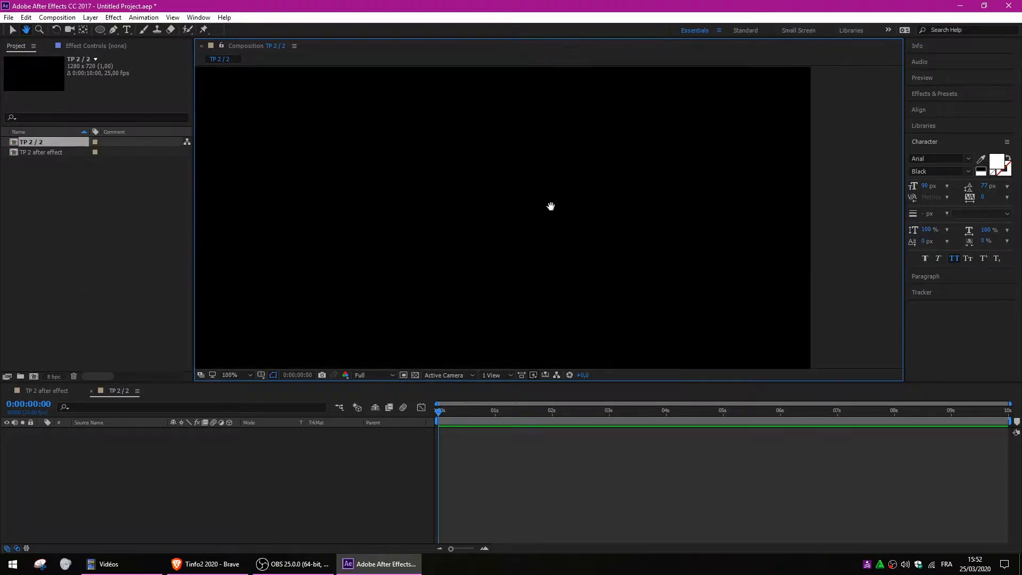
pyautogui.scroll(-1, 551, 206)
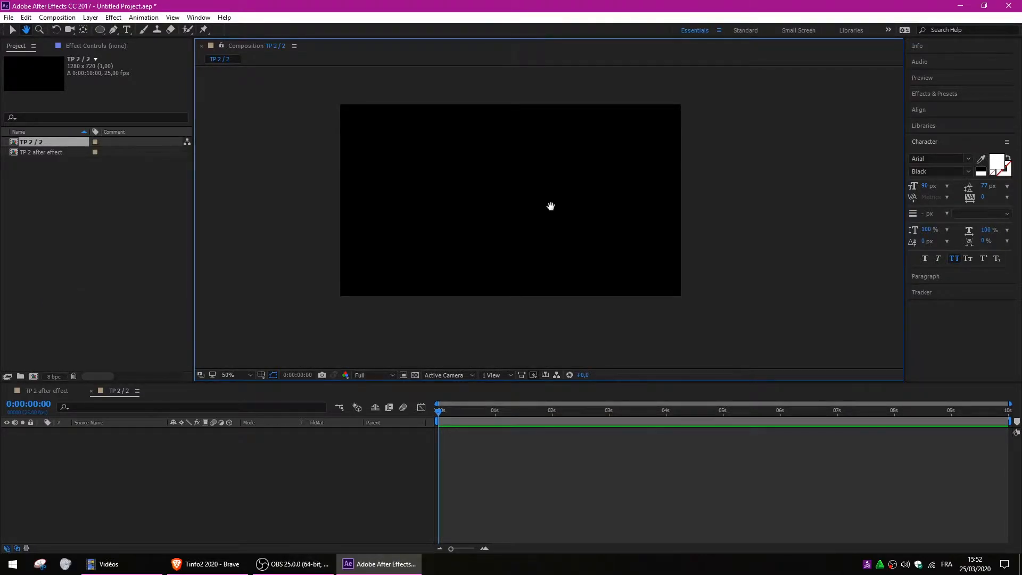
pyautogui.scroll(-4, 539, 207)
pyautogui.scroll(4, 539, 207)
pyautogui.scroll(-3, 538, 208)
pyautogui.scroll(3, 539, 207)
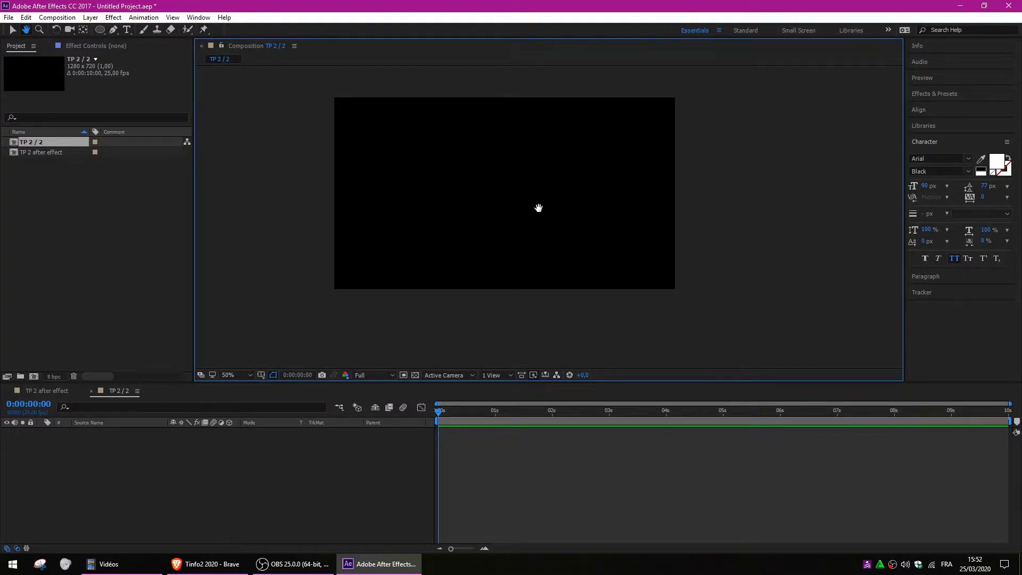
pyautogui.moveTo(535, 200); pyautogui.dragTo(555, 211)
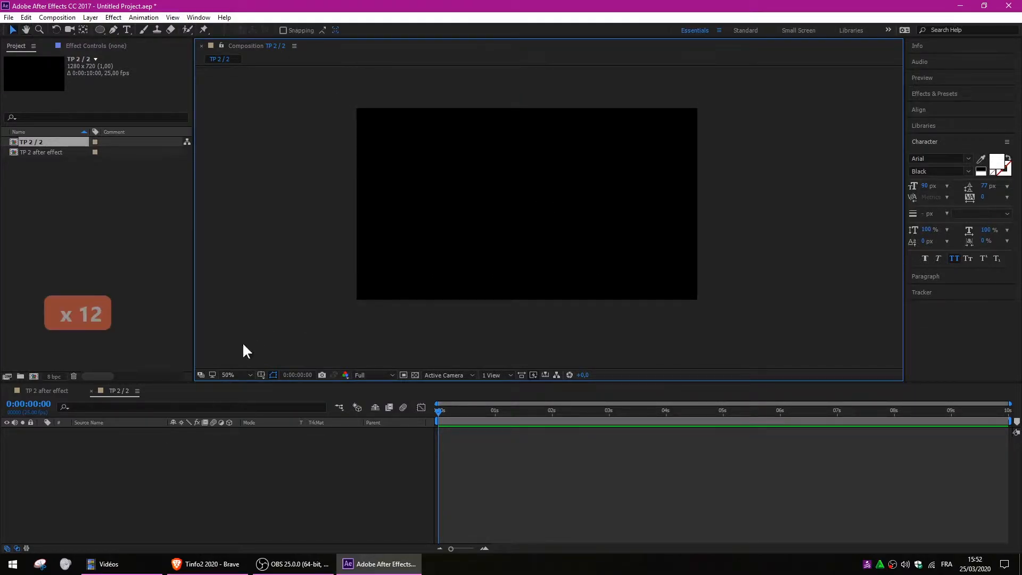
# Try 33.3% and Fit magnifications, settling the viewer at 50%.
pyautogui.click(235, 374)
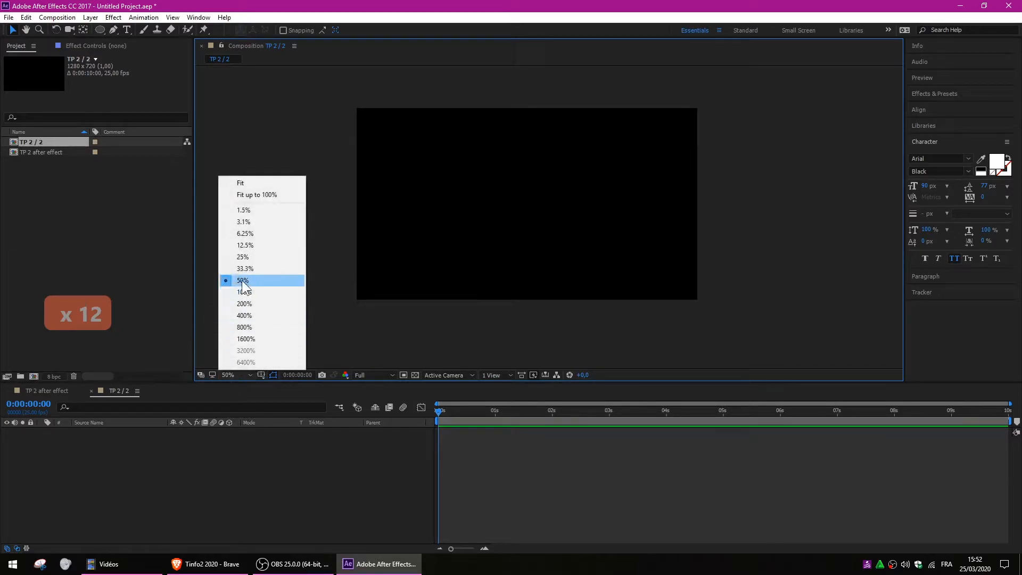
pyautogui.click(242, 269)
pyautogui.click(242, 373)
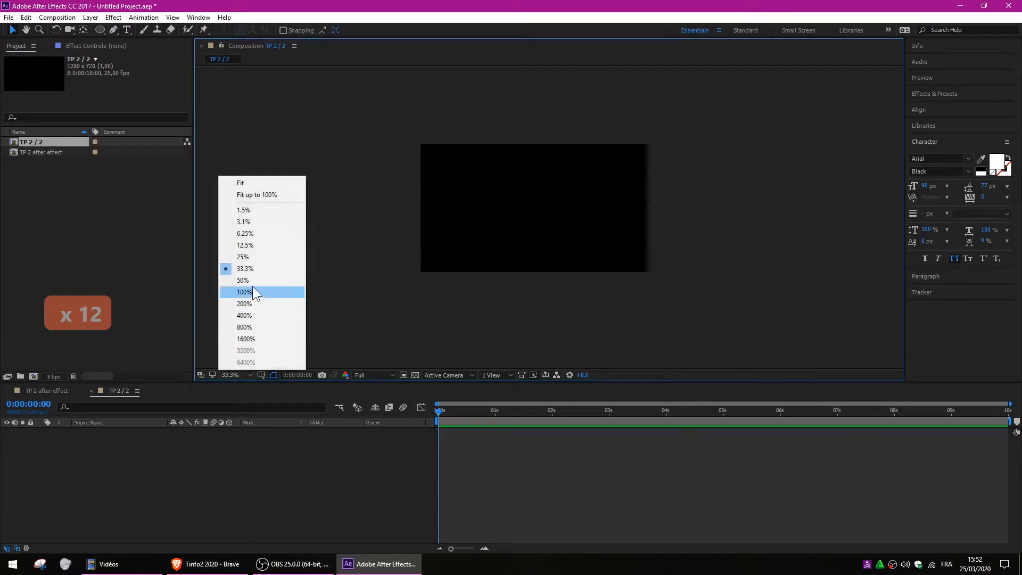
pyautogui.click(244, 281)
pyautogui.click(234, 374)
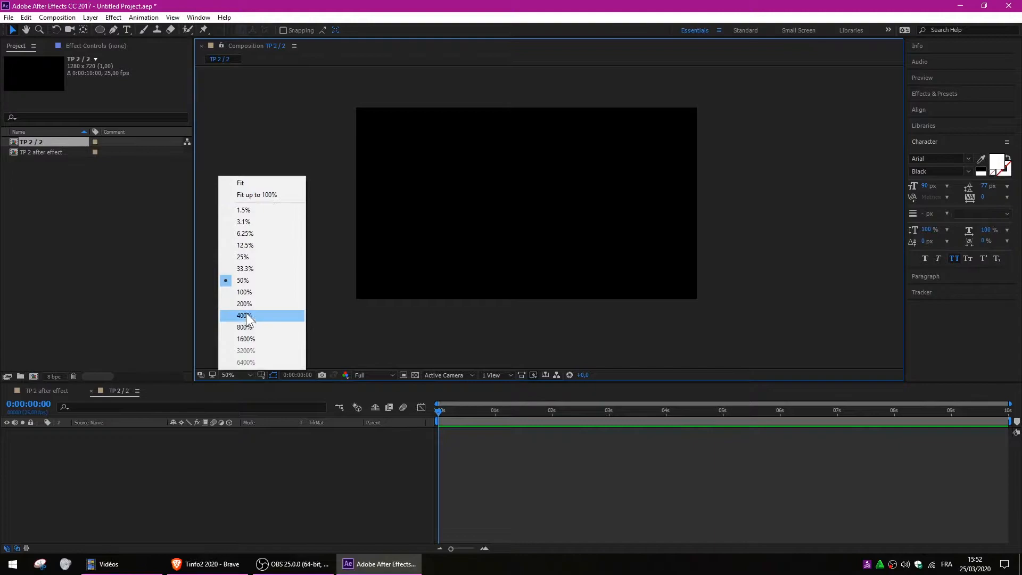
pyautogui.click(251, 277)
pyautogui.press('space')
pyautogui.moveTo(545, 169); pyautogui.dragTo(555, 180)
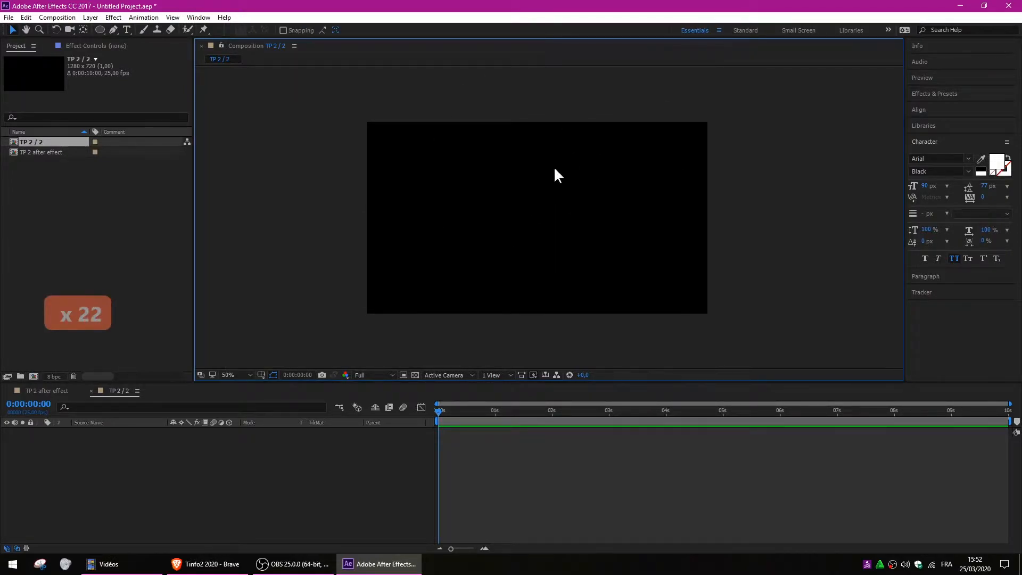
pyautogui.press('space')
pyautogui.moveTo(573, 201)
pyautogui.mouseDown()
pyautogui.moveTo(547, 272)
pyautogui.moveTo(643, 161)
pyautogui.moveTo(536, 256)
pyautogui.moveTo(646, 151)
pyautogui.moveTo(559, 224)
pyautogui.moveTo(574, 207)
pyautogui.mouseUp()
pyautogui.scroll(-8, 573, 205)
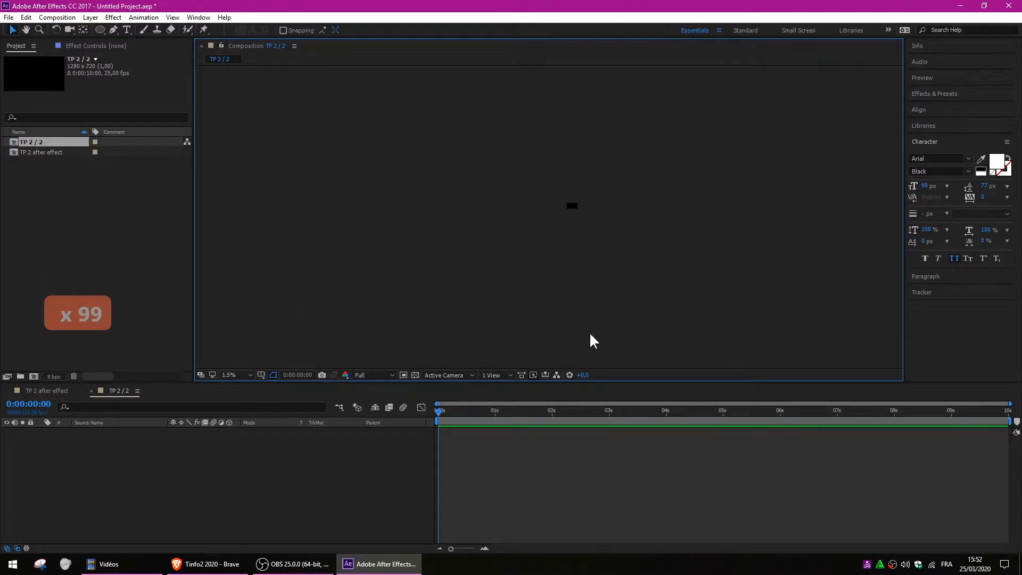
pyautogui.press('space')
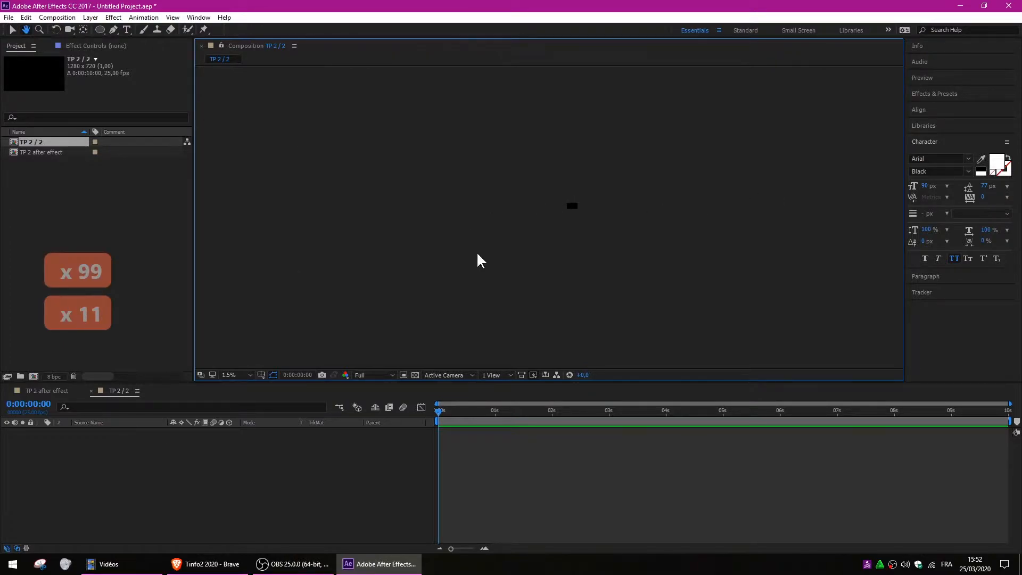
pyautogui.click(237, 374)
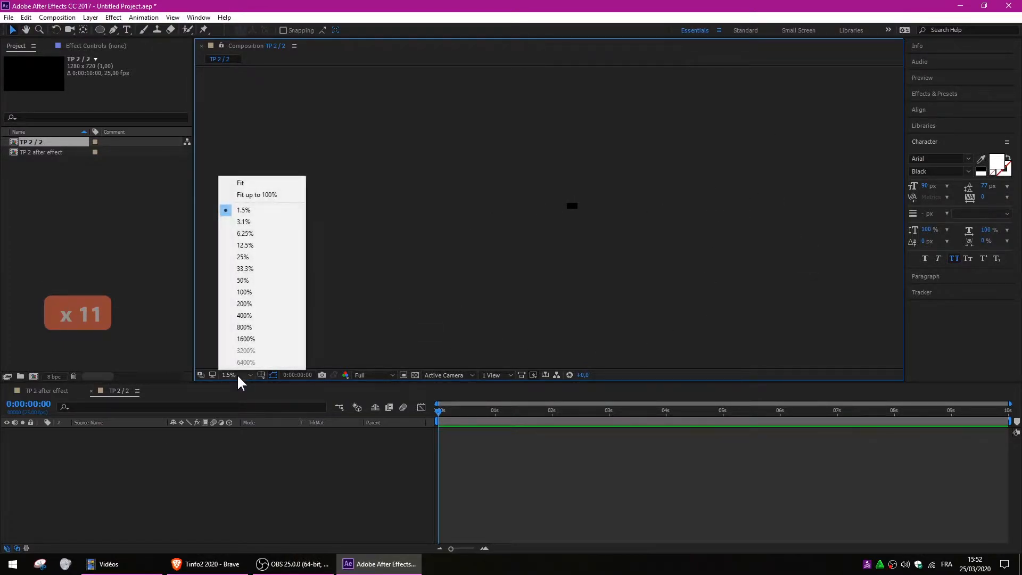
pyautogui.click(257, 280)
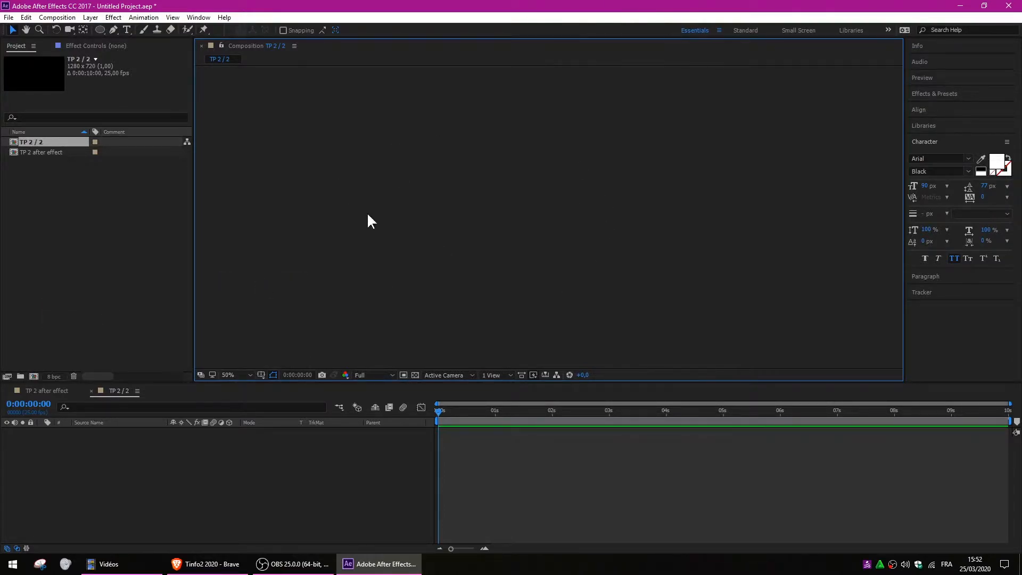
pyautogui.click(234, 375)
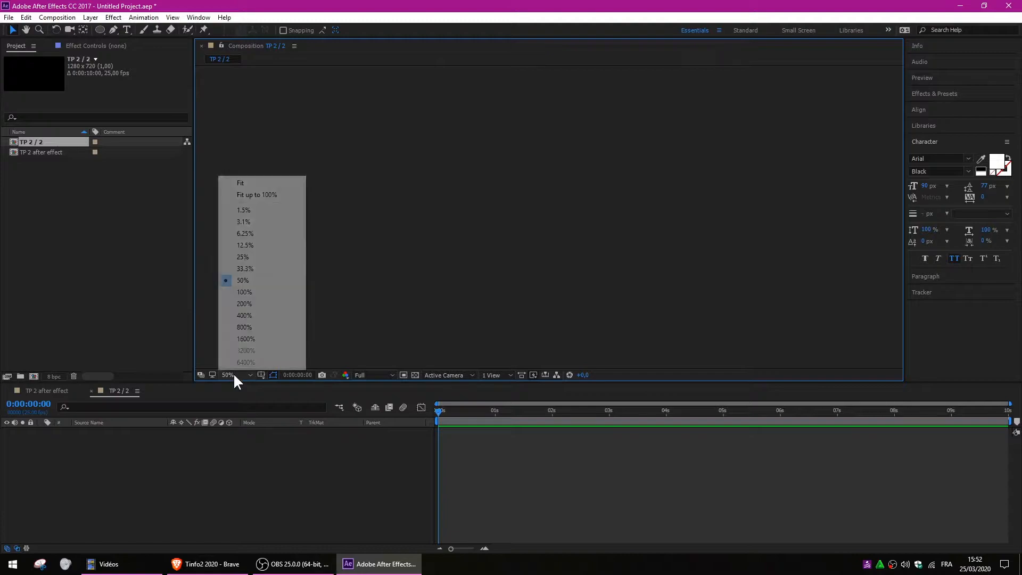
pyautogui.click(252, 186)
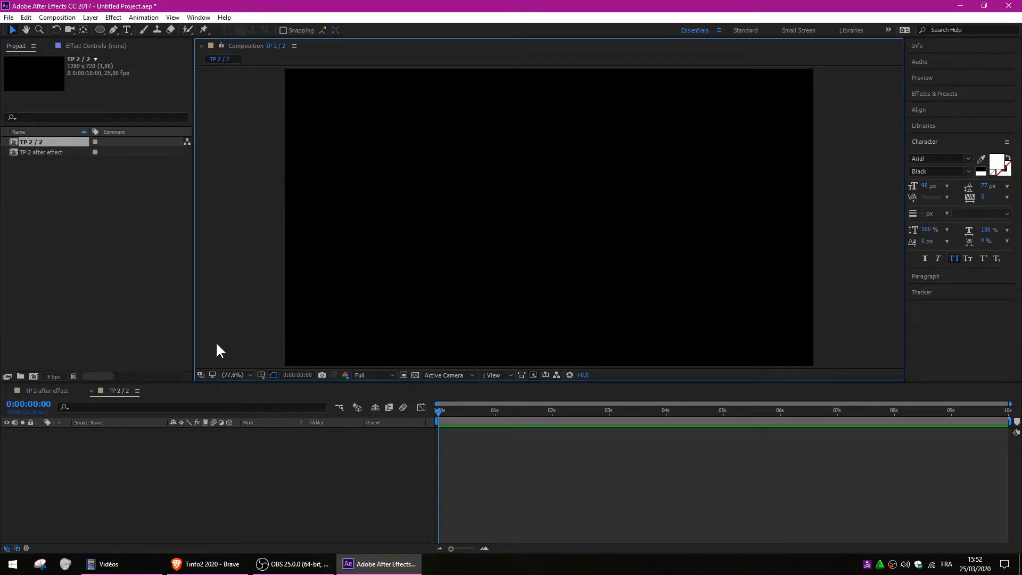
pyautogui.click(232, 376)
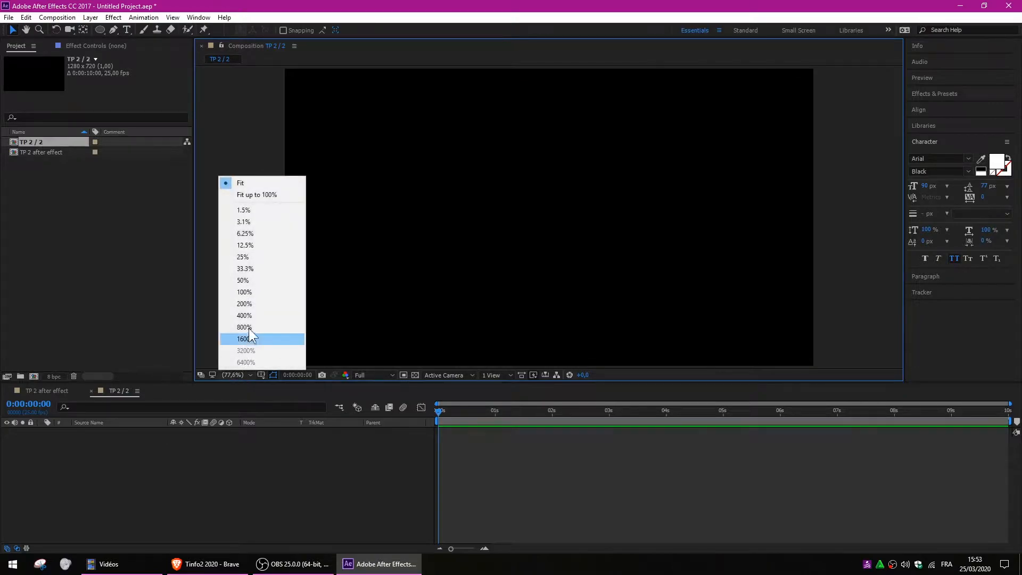
pyautogui.click(246, 281)
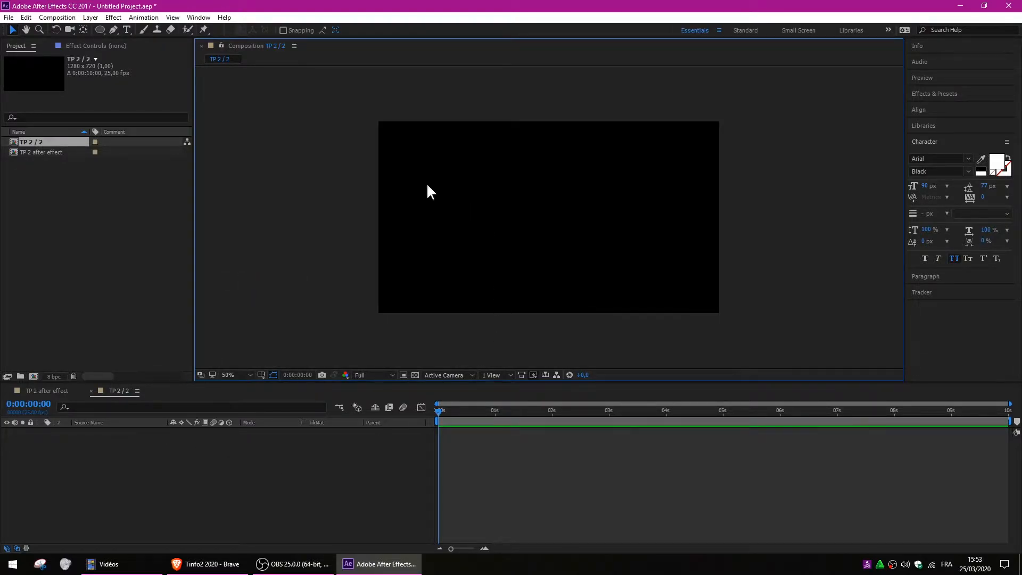
# Draw an orange rectangle over the whole comp as Shape Layer 1 and collapse its properties.
pyautogui.moveTo(100, 30); pyautogui.dragTo(119, 33)
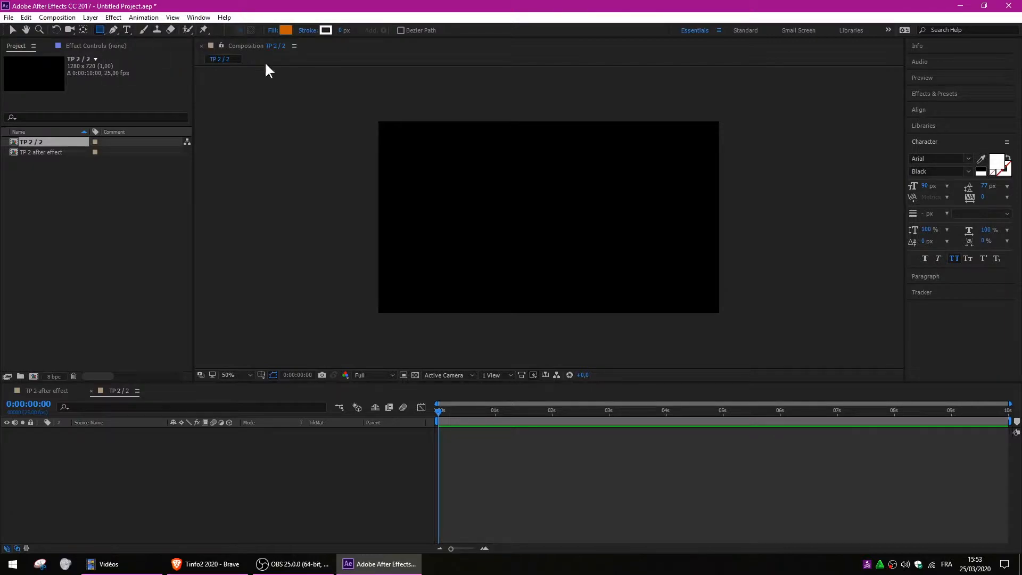
pyautogui.moveTo(323, 87); pyautogui.dragTo(781, 345)
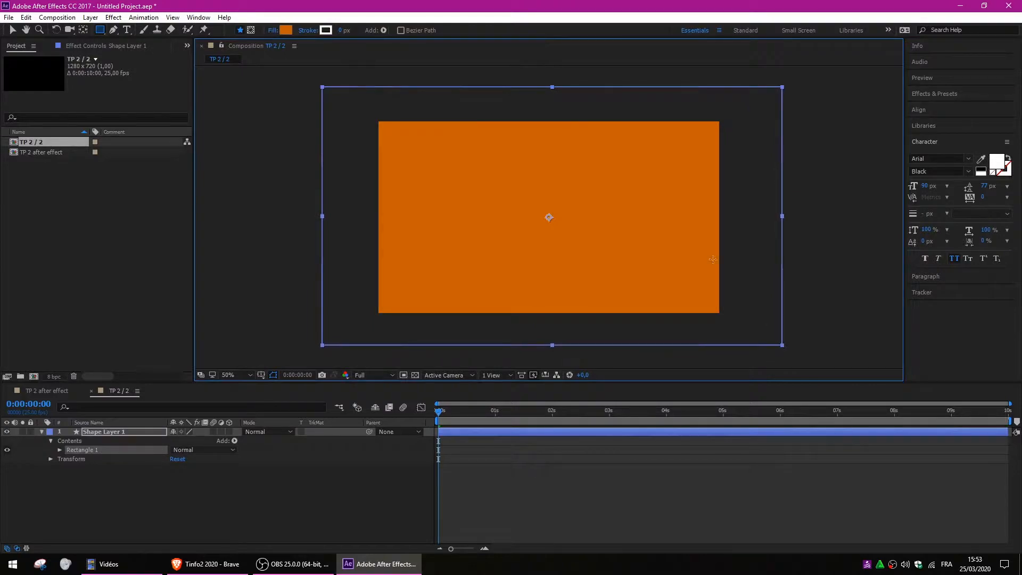
pyautogui.scroll(-2, 530, 202)
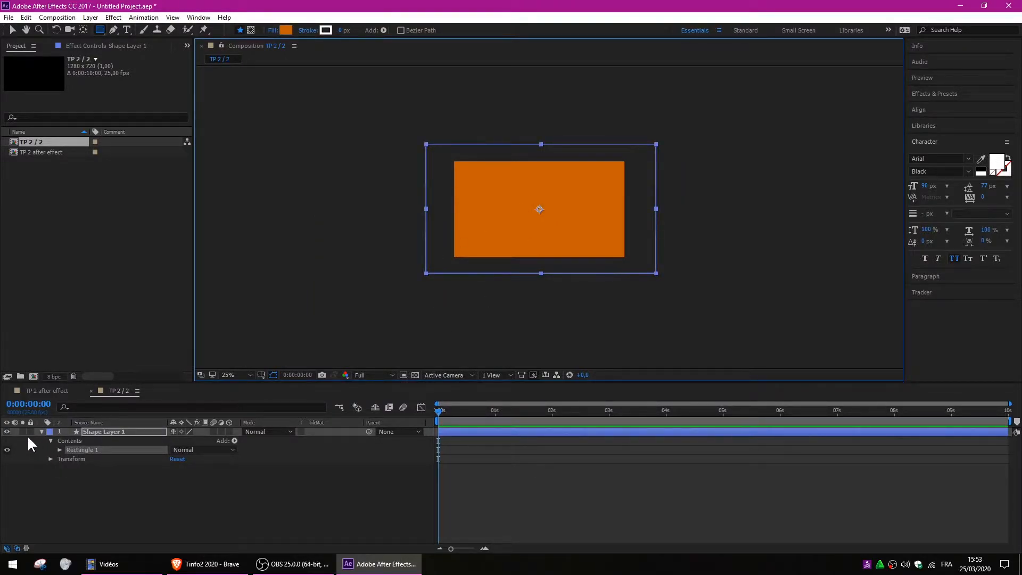
pyautogui.click(42, 432)
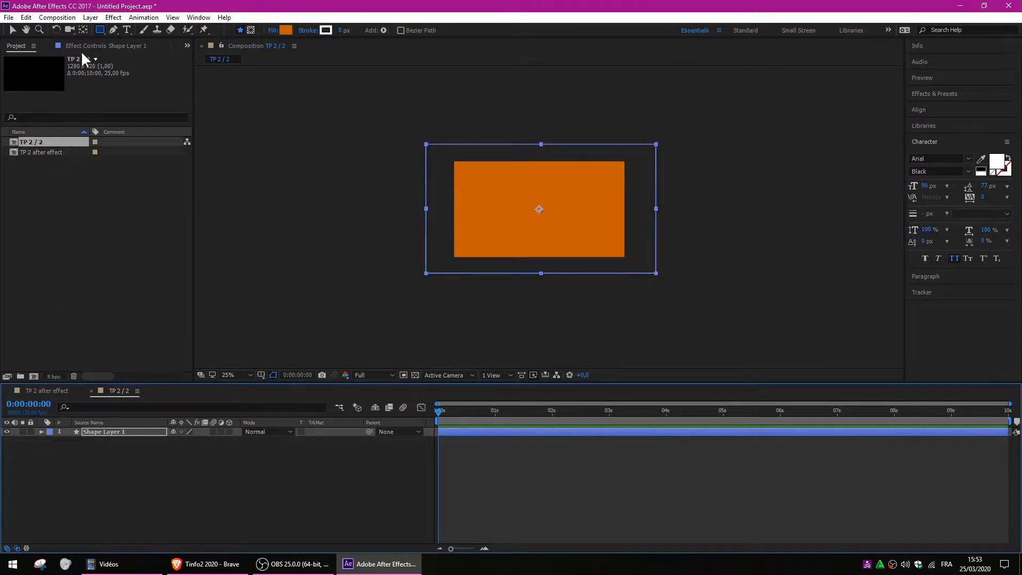
# Centre Shape Layer 1's anchor point with Ctrl+Alt+Home and reveal Rotation at 0x +0.0°.
pyautogui.click(87, 30)
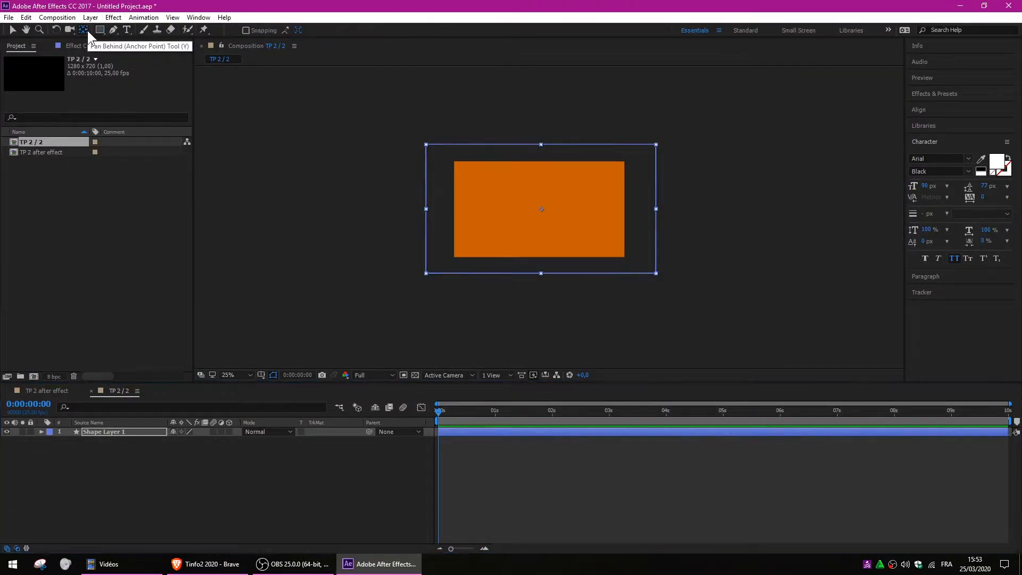
pyautogui.click(541, 210)
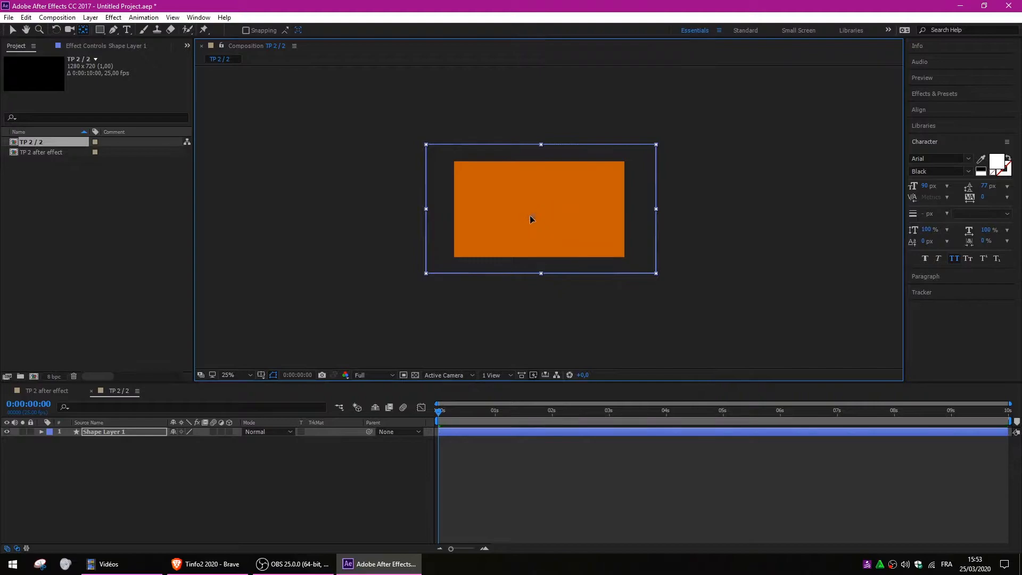
pyautogui.moveTo(475, 241); pyautogui.dragTo(453, 253)
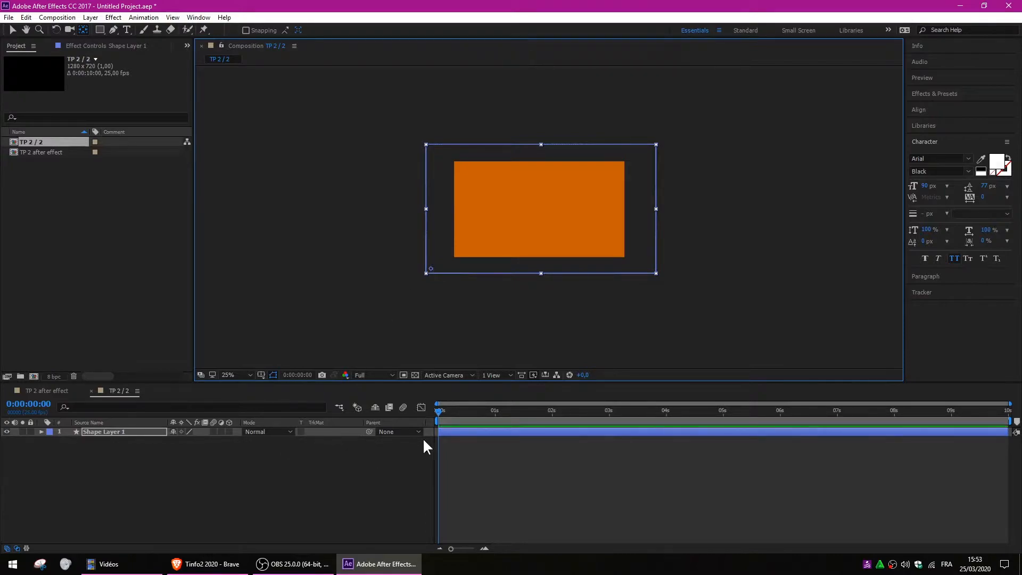
pyautogui.click(435, 412)
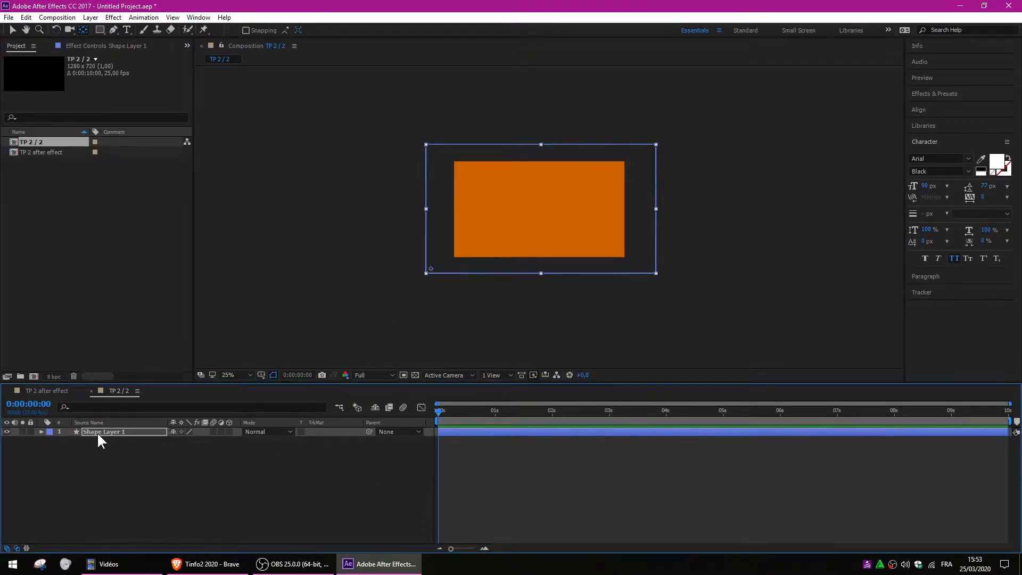
pyautogui.hotkey('ctrl', 'alt', 'Home')
pyautogui.press('r')
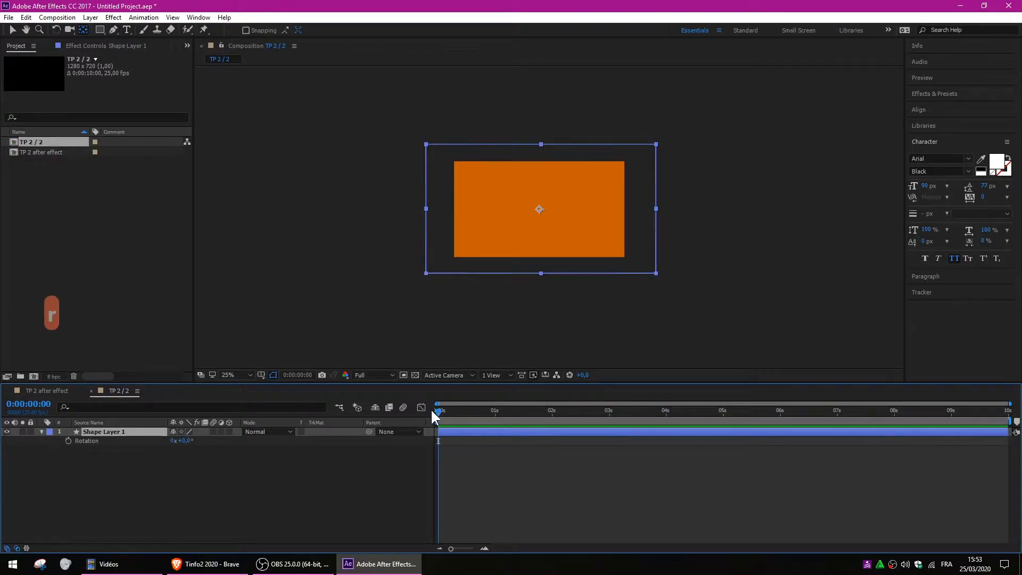
# Enable Rotation keyframing and move the anchor point to the rectangle's bottom-left corner.
pyautogui.click(12, 31)
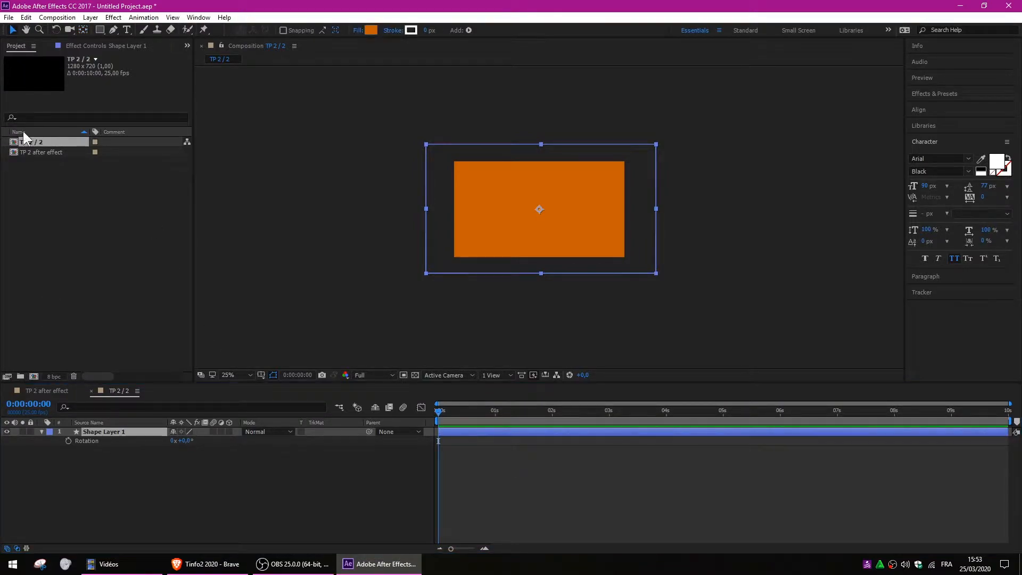
pyautogui.click(68, 440)
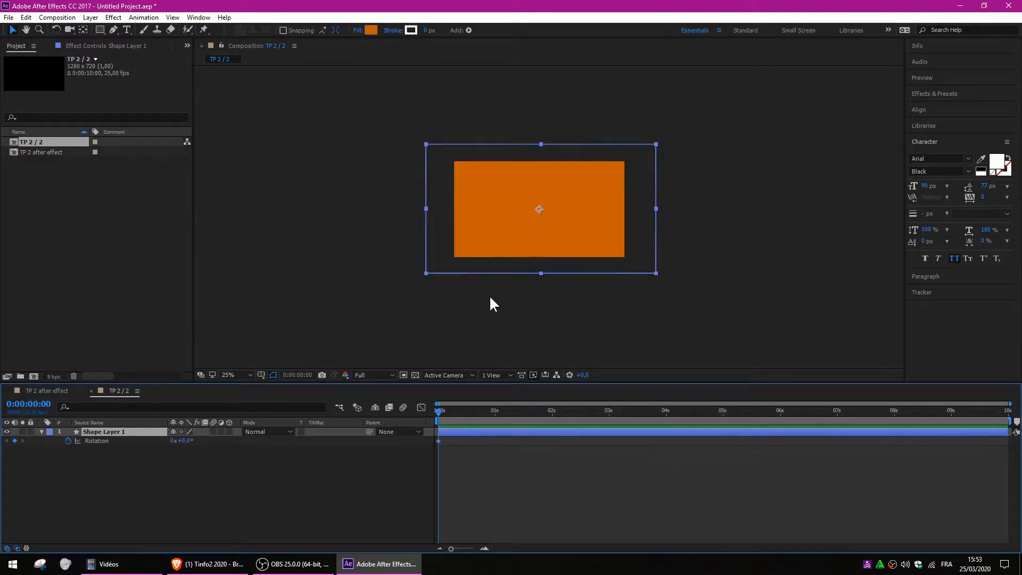
pyautogui.click(83, 29)
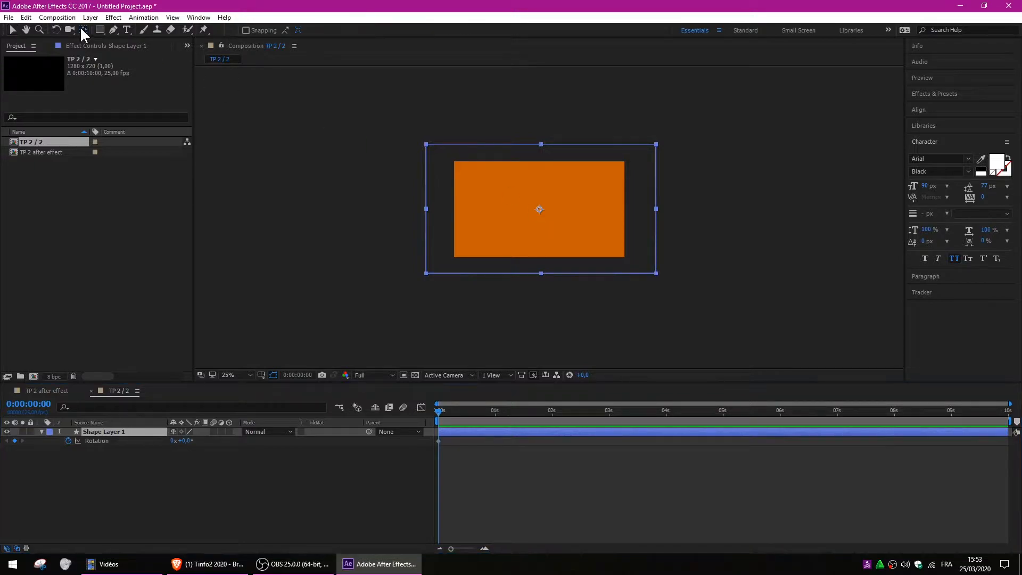
pyautogui.moveTo(539, 211); pyautogui.dragTo(431, 270)
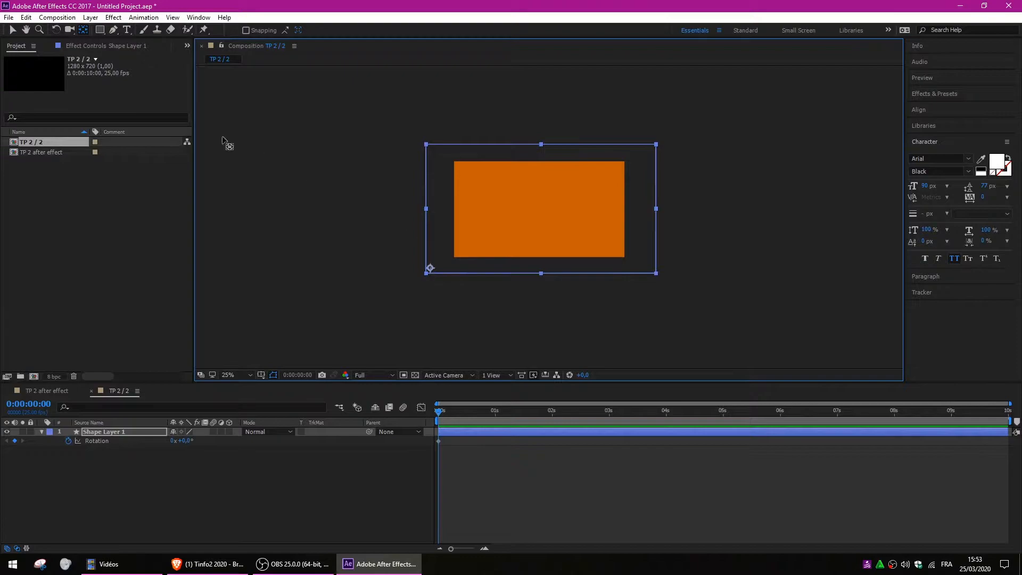
pyautogui.click(11, 31)
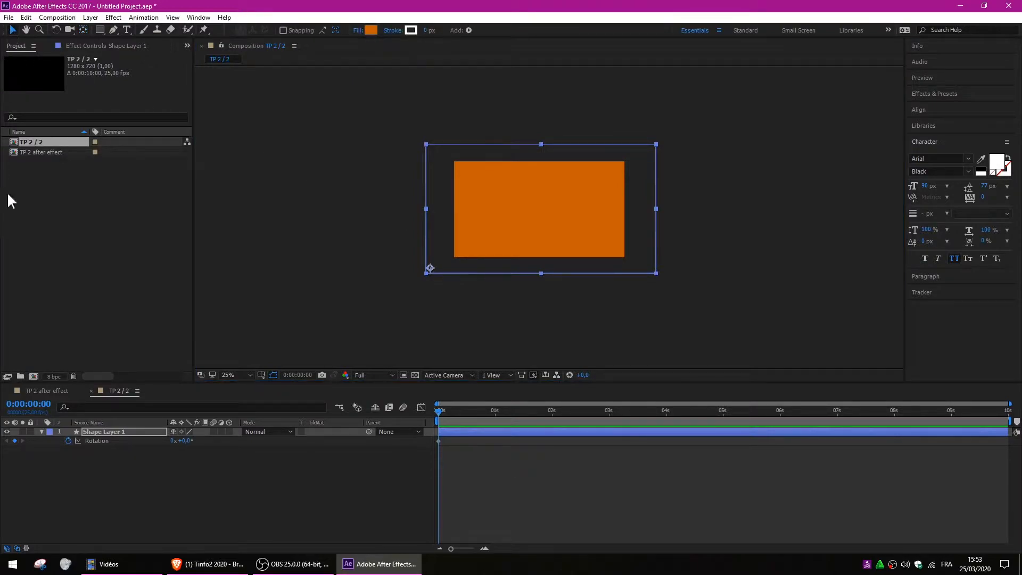
# Keyframe Rotation at -88° at 0 s and back to 0° at 1 s.
pyautogui.click(104, 430)
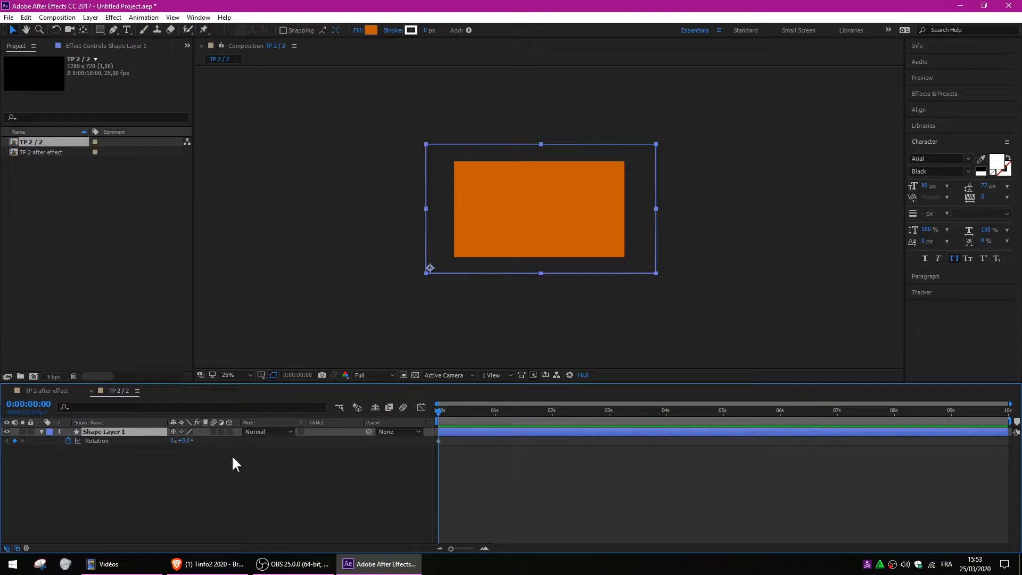
pyautogui.click(64, 439)
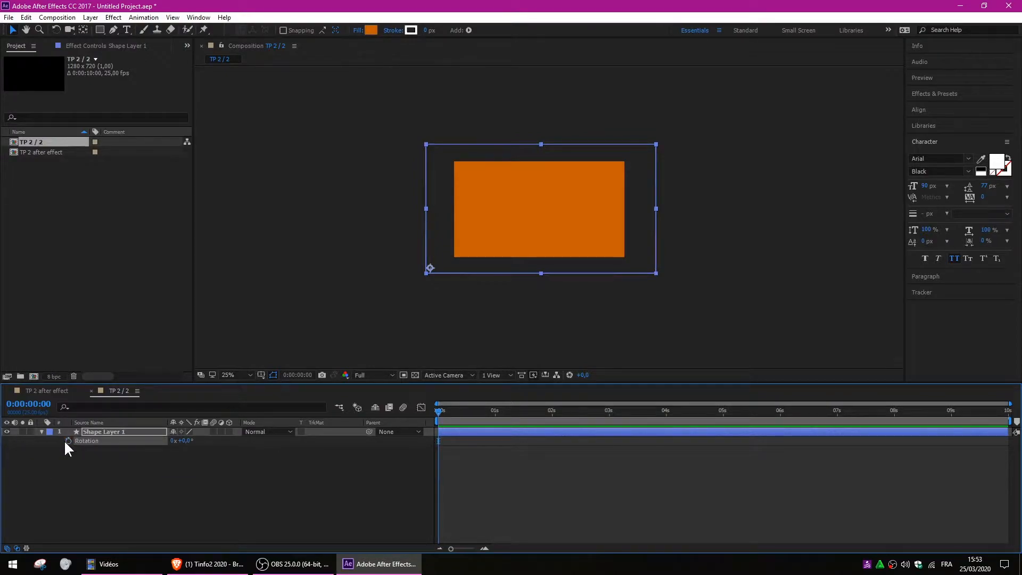
pyautogui.press('ctrl')
pyautogui.press('ctrl')
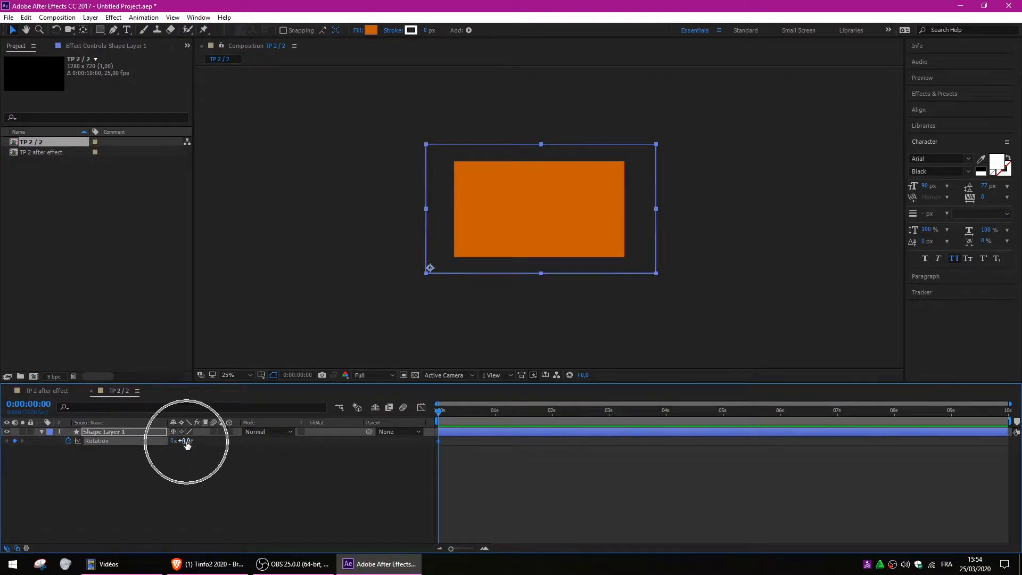
pyautogui.press('ctrl')
pyautogui.moveTo(188, 446); pyautogui.dragTo(138, 442)
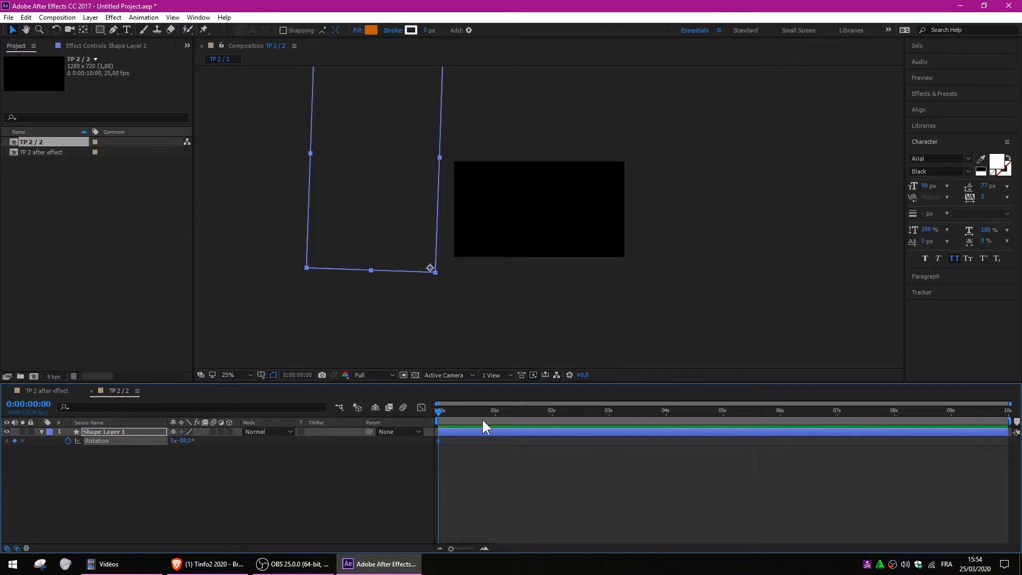
pyautogui.click(495, 411)
pyautogui.moveTo(191, 443); pyautogui.dragTo(235, 442)
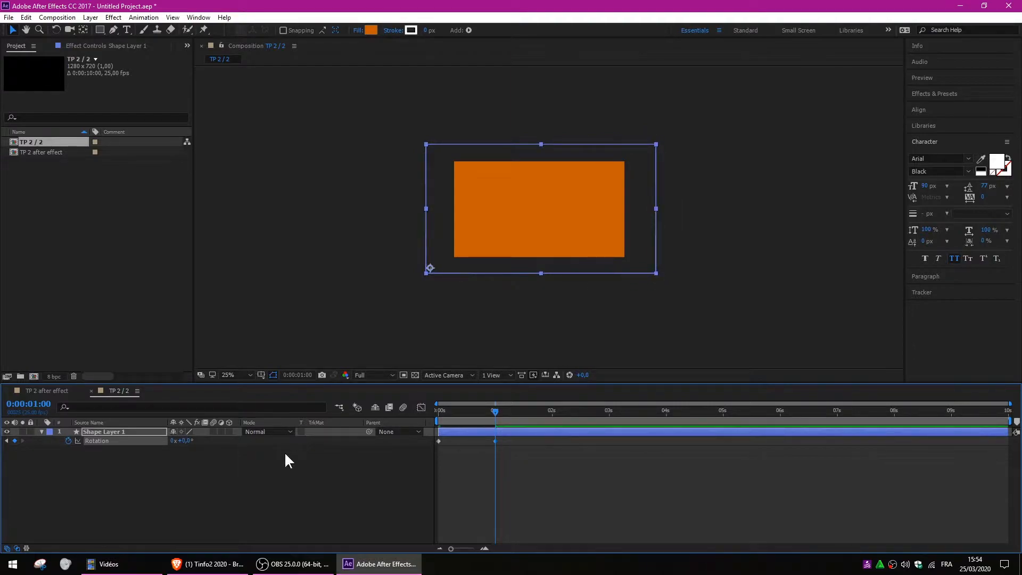
# Change the rectangle's fill from orange to crimson (#C80244).
pyautogui.click(369, 31)
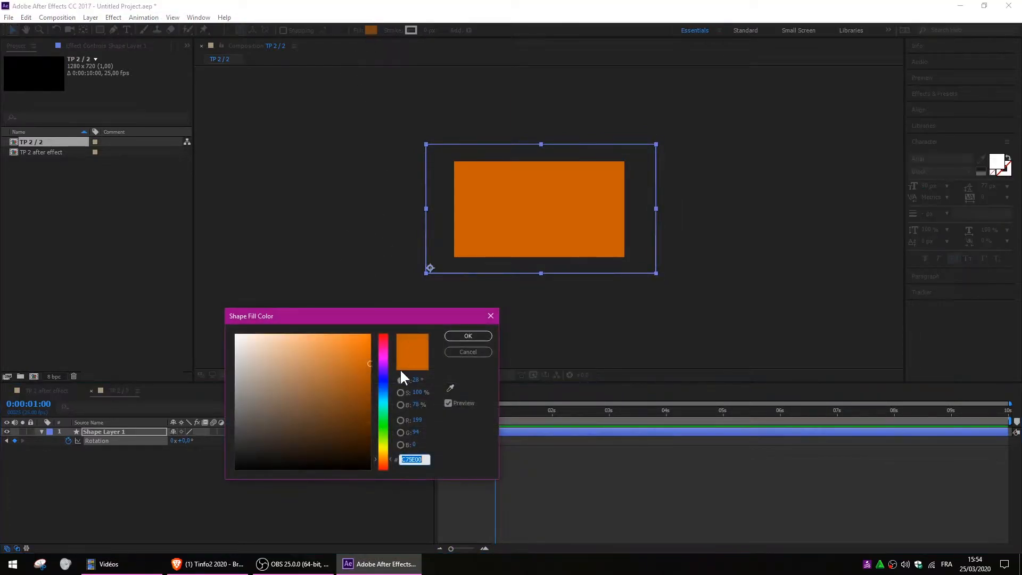
pyautogui.moveTo(381, 352)
pyautogui.mouseDown()
pyautogui.moveTo(383, 341)
pyautogui.moveTo(368, 363)
pyautogui.mouseUp()
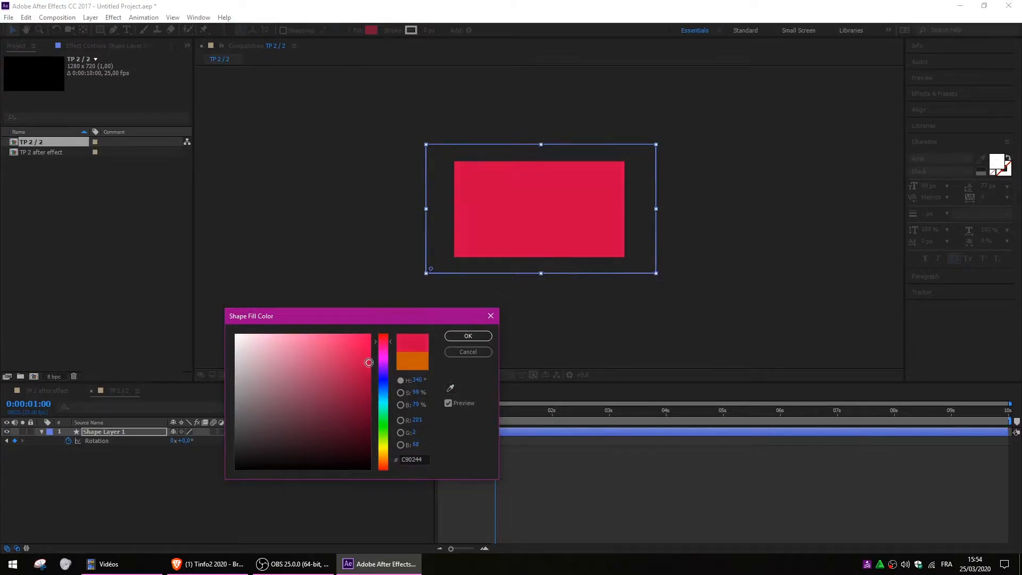
pyautogui.click(458, 334)
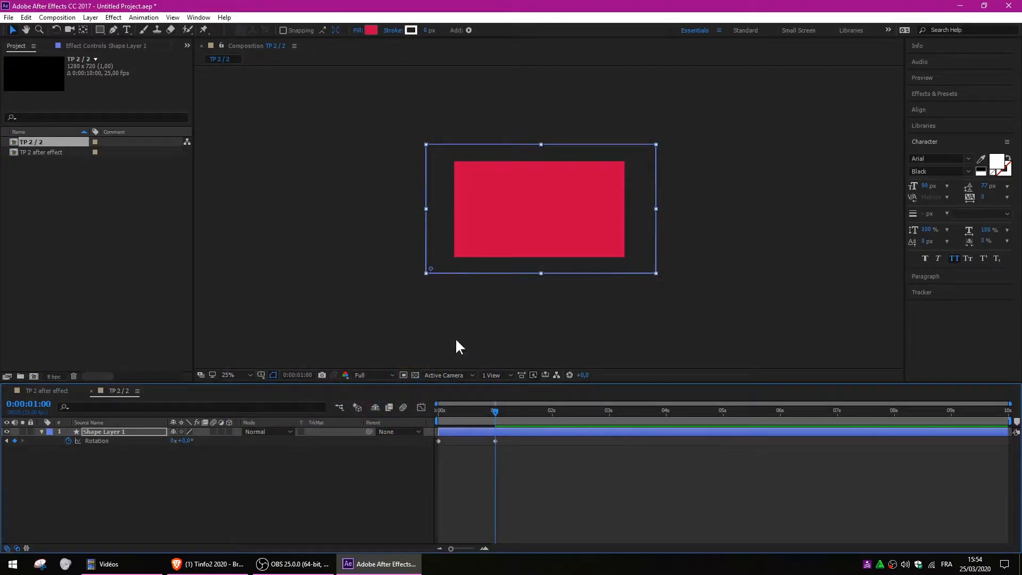
# Deselect the layer and preview the rotation from the start.
pyautogui.click(191, 492)
pyautogui.moveTo(488, 410); pyautogui.dragTo(415, 403)
pyautogui.press('space')
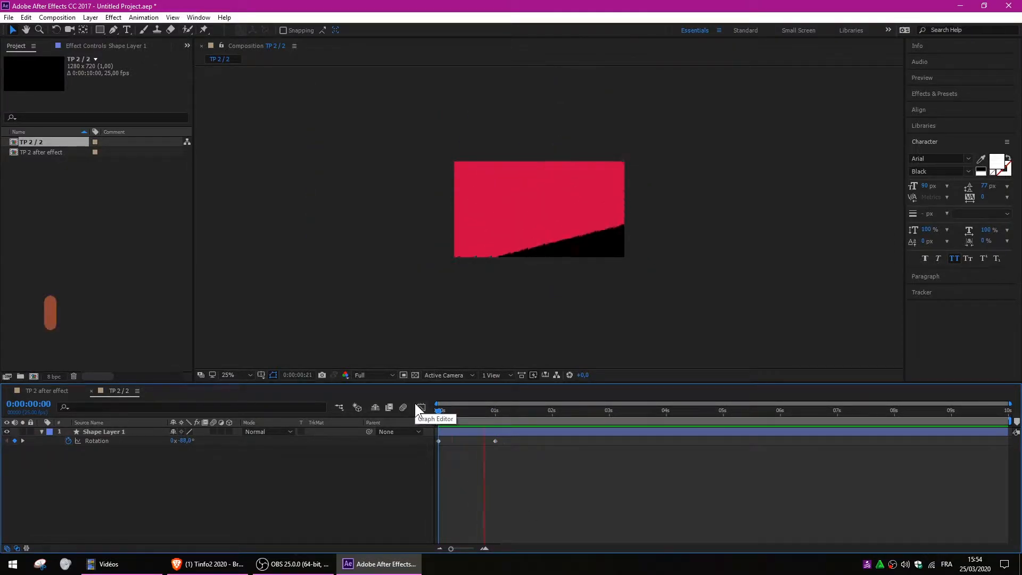
pyautogui.moveTo(459, 410); pyautogui.dragTo(478, 410)
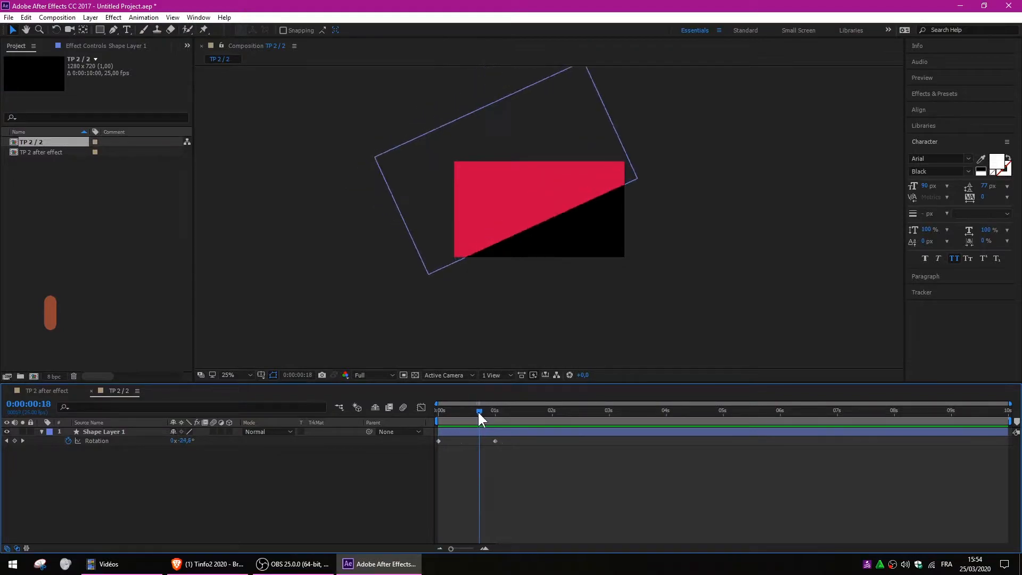
# Duplicate Shape Layer 1 as Shape Layer 2, start it slightly later, and fill it muted pink.
pyautogui.click(118, 431)
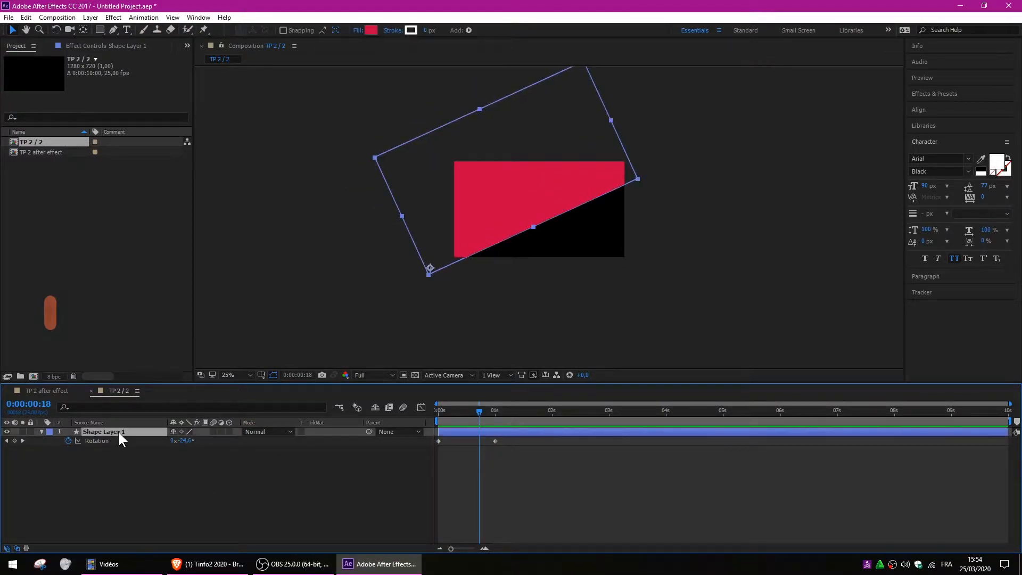
pyautogui.hotkey('ctrl', 'd')
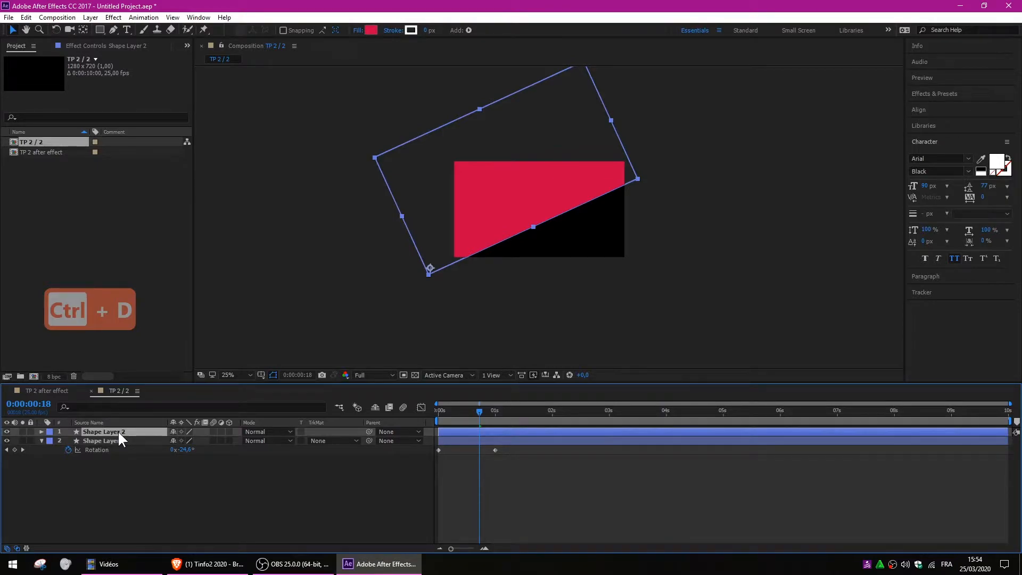
pyautogui.press('r')
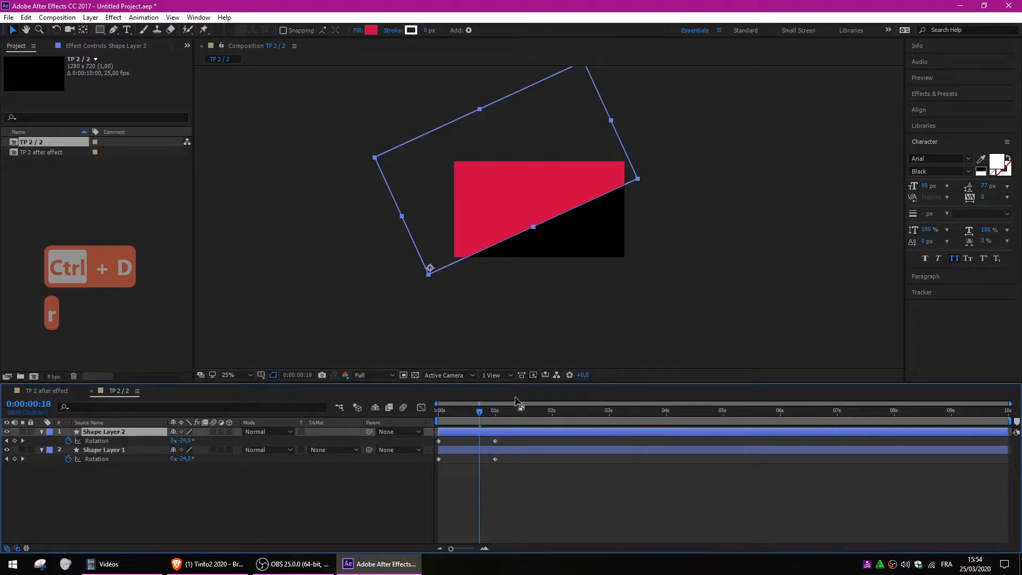
pyautogui.moveTo(472, 431); pyautogui.dragTo(482, 431)
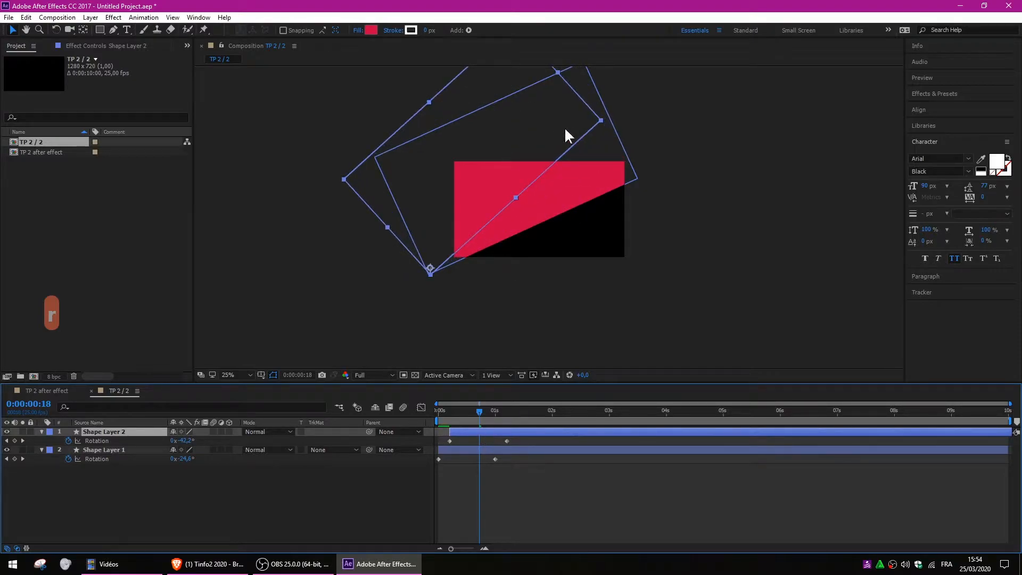
pyautogui.click(371, 30)
pyautogui.moveTo(363, 361)
pyautogui.mouseDown()
pyautogui.moveTo(336, 359)
pyautogui.moveTo(328, 372)
pyautogui.mouseUp()
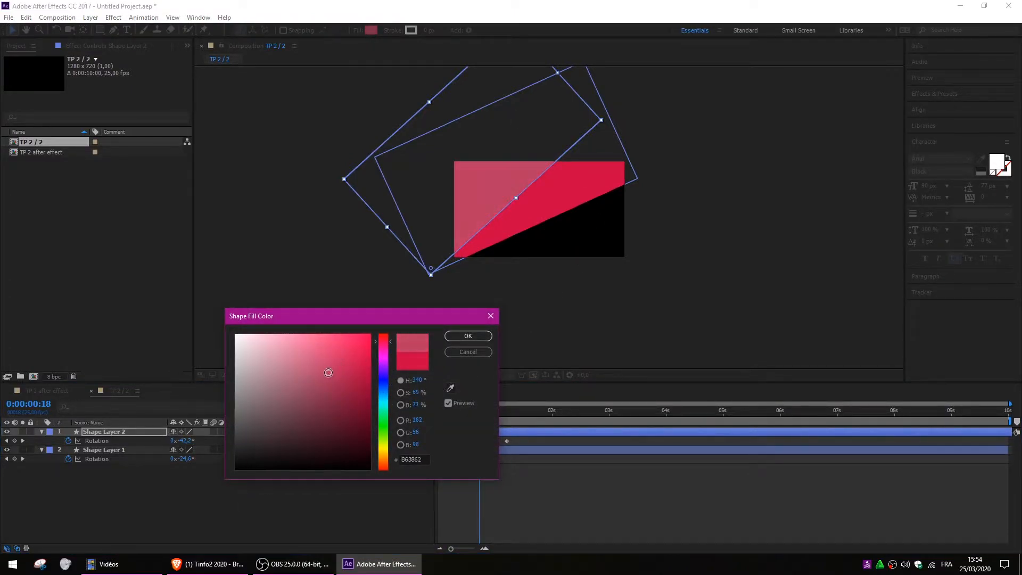
pyautogui.click(472, 335)
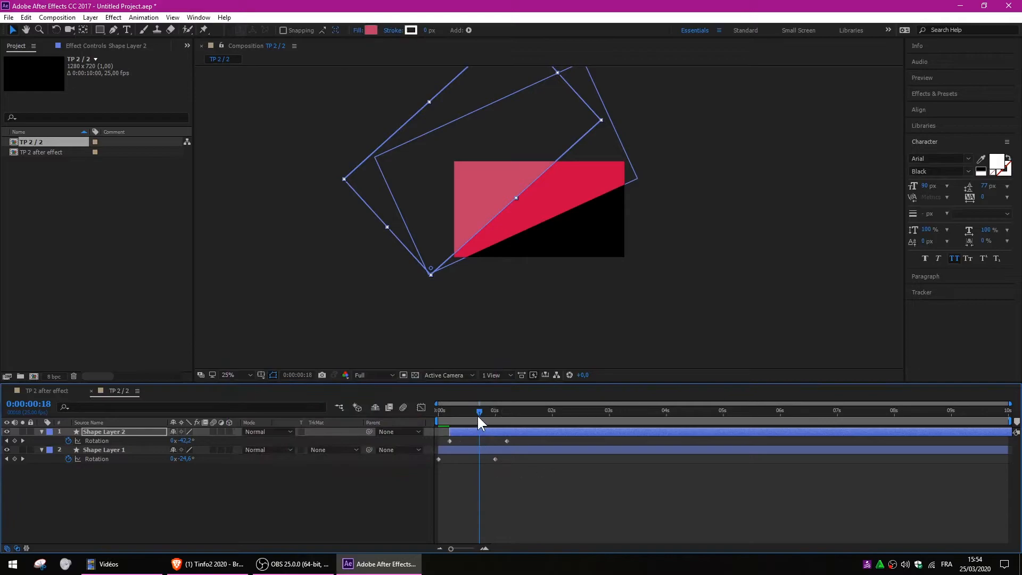
# Preview both rectangles and delay Shape Layer 2 a little more.
pyautogui.press('space')
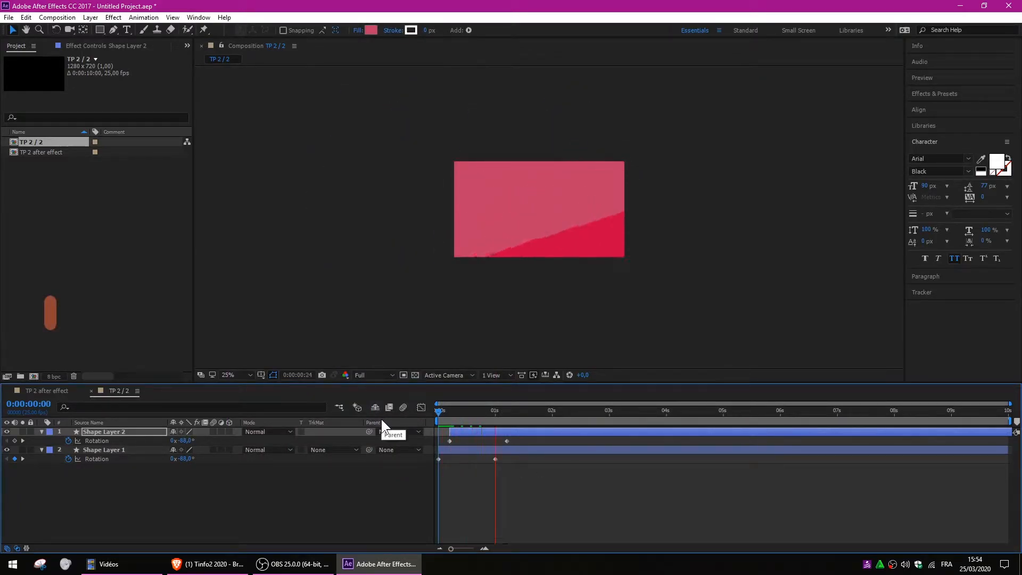
pyautogui.click(443, 408)
pyautogui.moveTo(461, 432); pyautogui.dragTo(469, 432)
pyautogui.press('space')
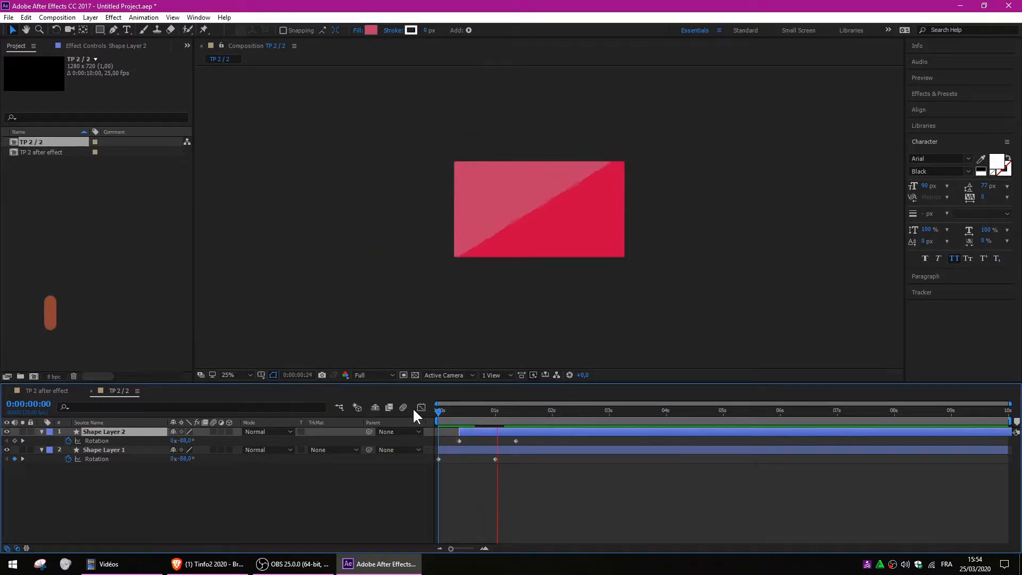
pyautogui.moveTo(465, 409); pyautogui.dragTo(474, 410)
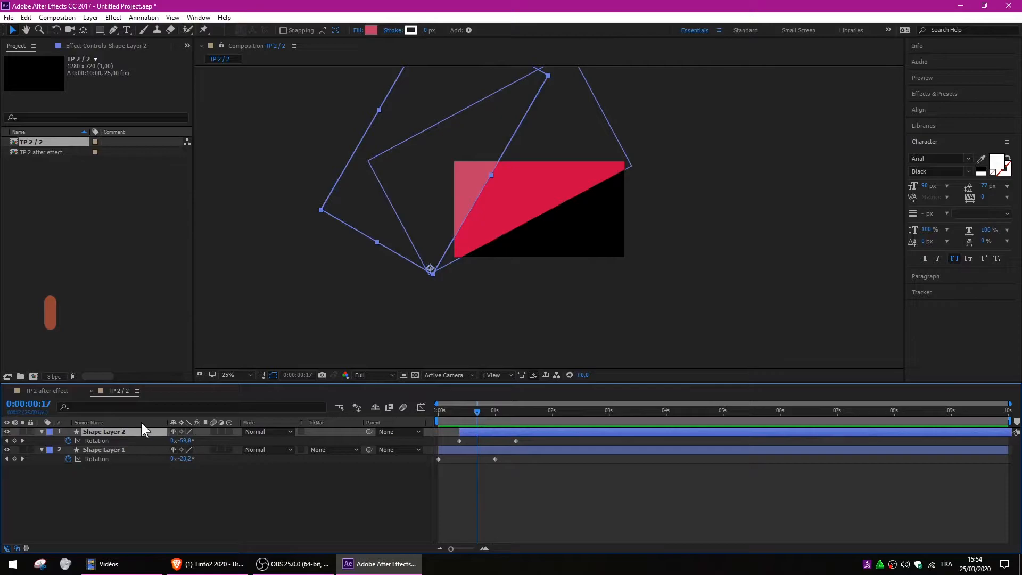
# Duplicate Shape Layer 2 as Shape Layer 3, start it later, and give it a lighter pink fill.
pyautogui.hotkey('ctrl', 'd')
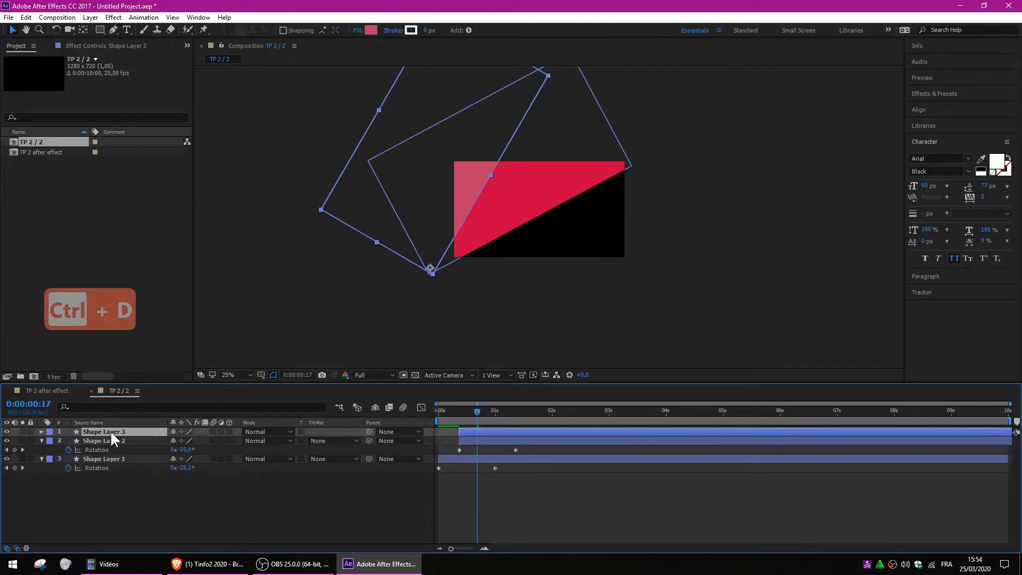
pyautogui.press('r')
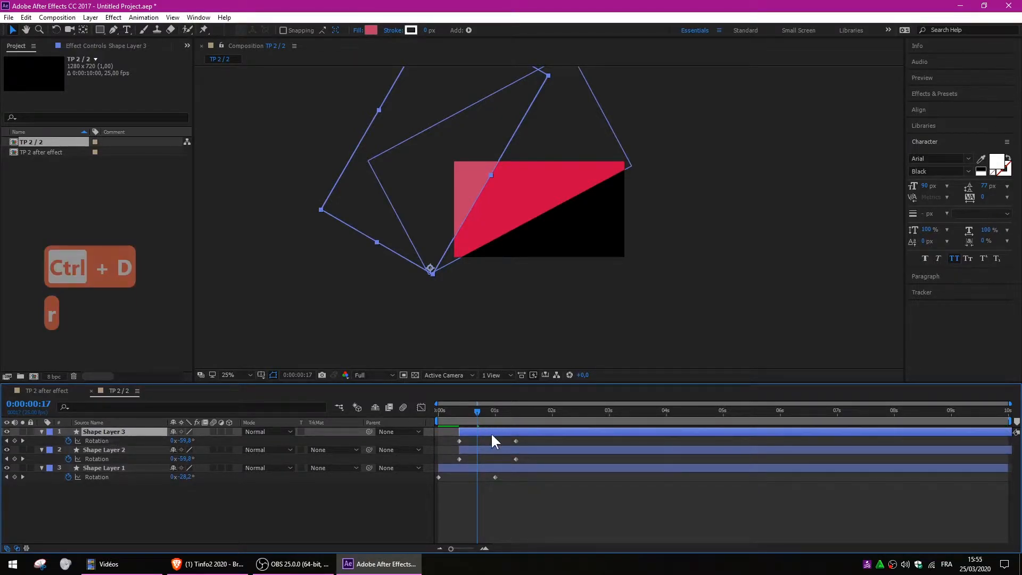
pyautogui.moveTo(487, 431); pyautogui.dragTo(506, 431)
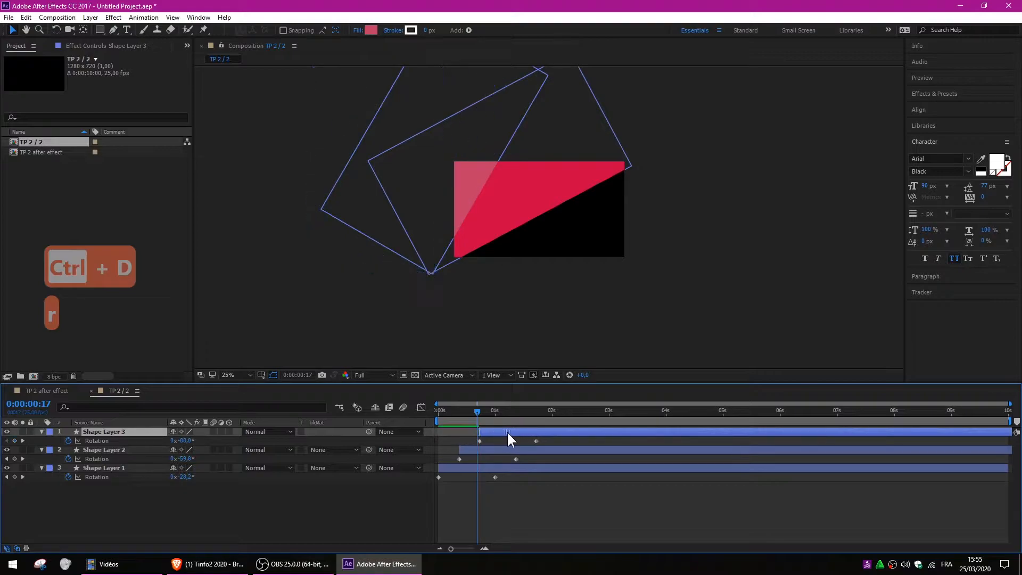
pyautogui.click(371, 30)
pyautogui.moveTo(318, 363); pyautogui.dragTo(292, 355)
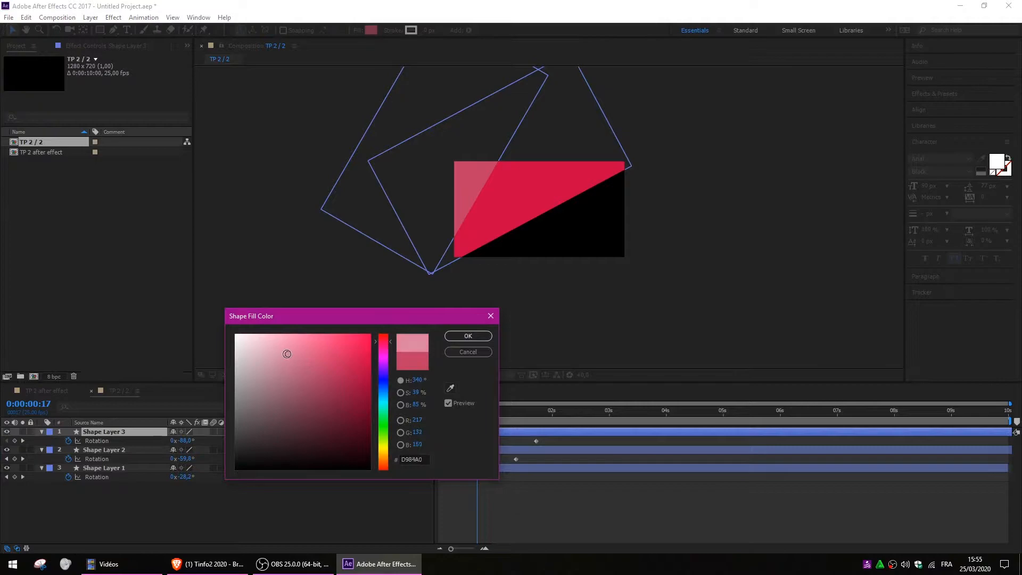
pyautogui.click(481, 336)
# Preview the three-rectangle animation from 0 to about 2 seconds.
pyautogui.moveTo(477, 410); pyautogui.dragTo(361, 402)
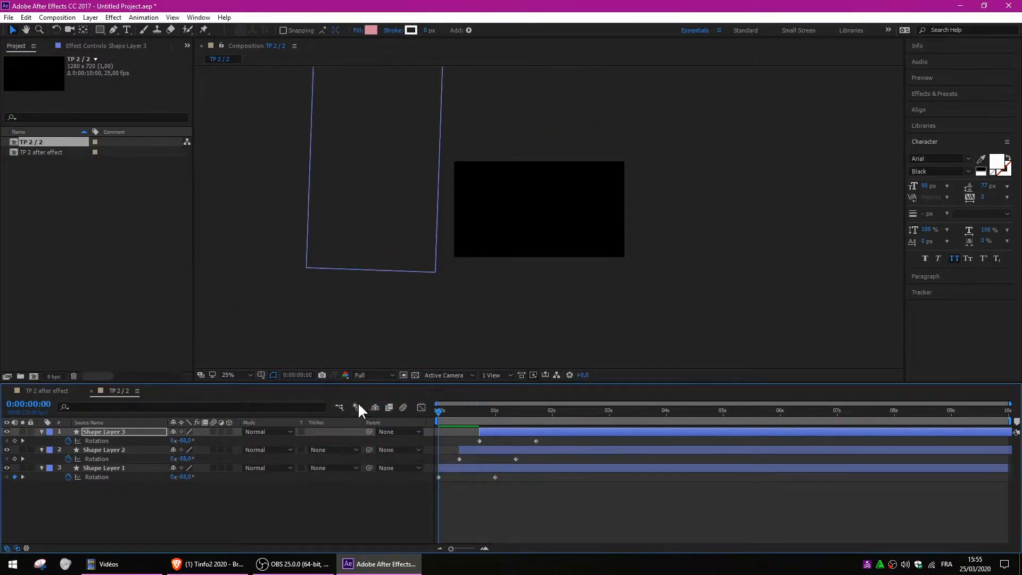
pyautogui.click(284, 502)
pyautogui.press('space')
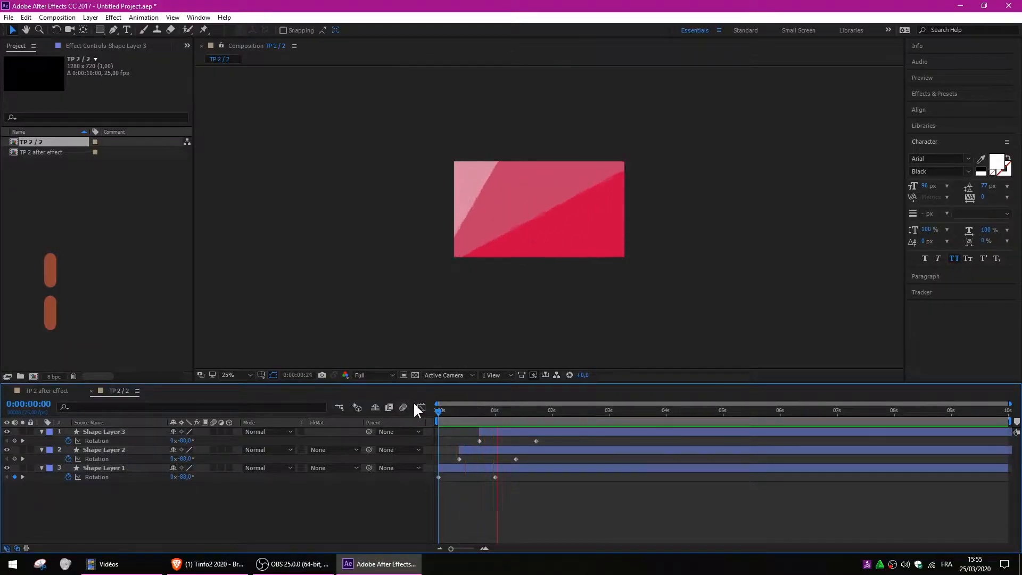
pyautogui.moveTo(475, 409); pyautogui.dragTo(554, 409)
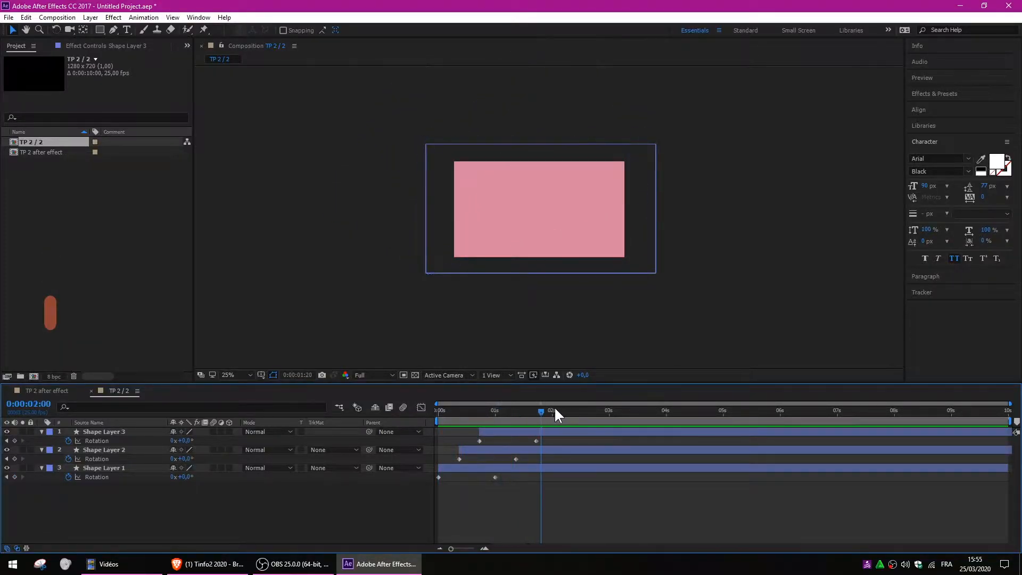
# Create a new 1280×720 composition named 'TP 2 / 3'.
pyautogui.rightClick(56, 184)
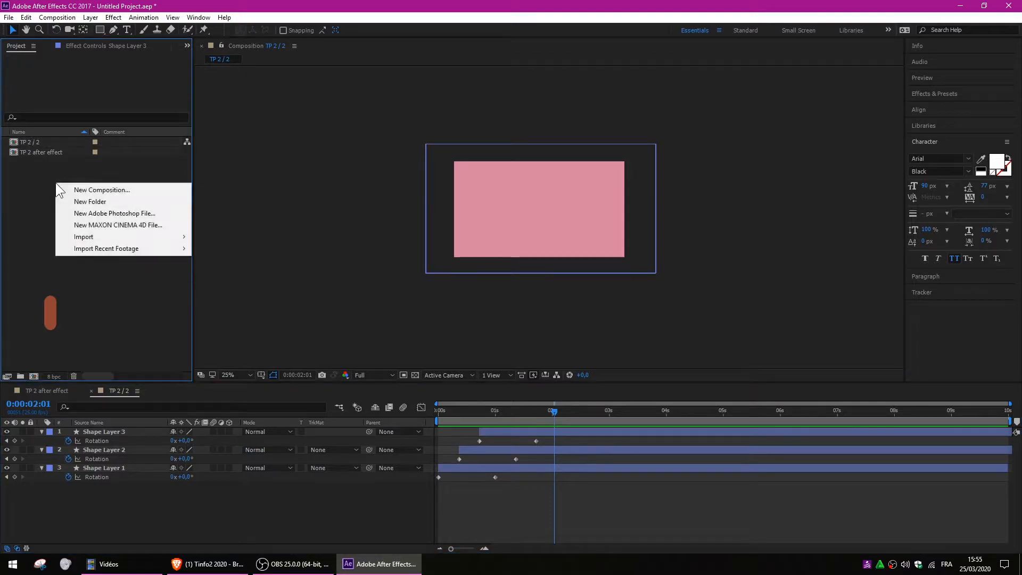
pyautogui.click(85, 190)
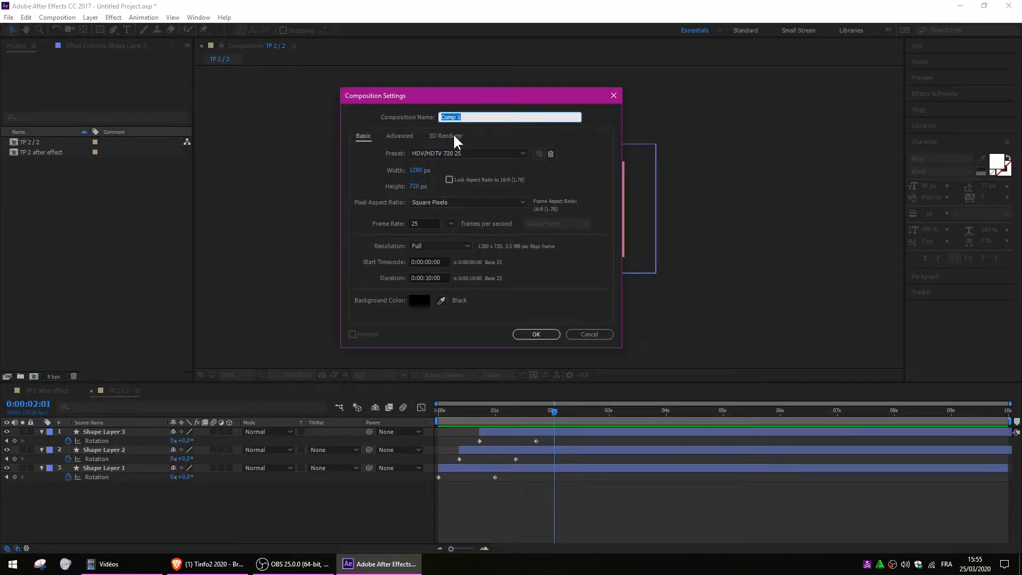
pyautogui.write('TP ')
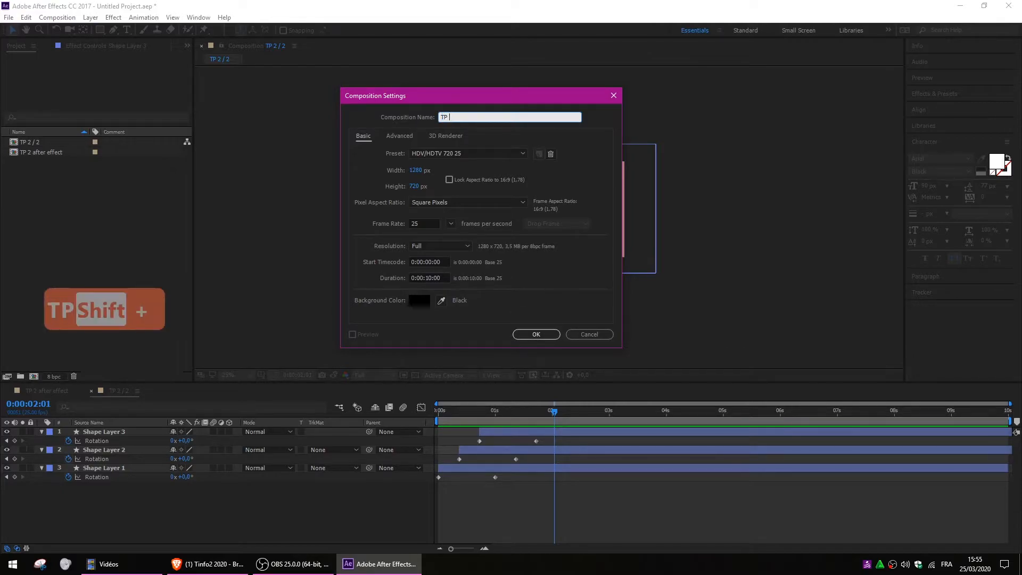
pyautogui.write('2 / 3')
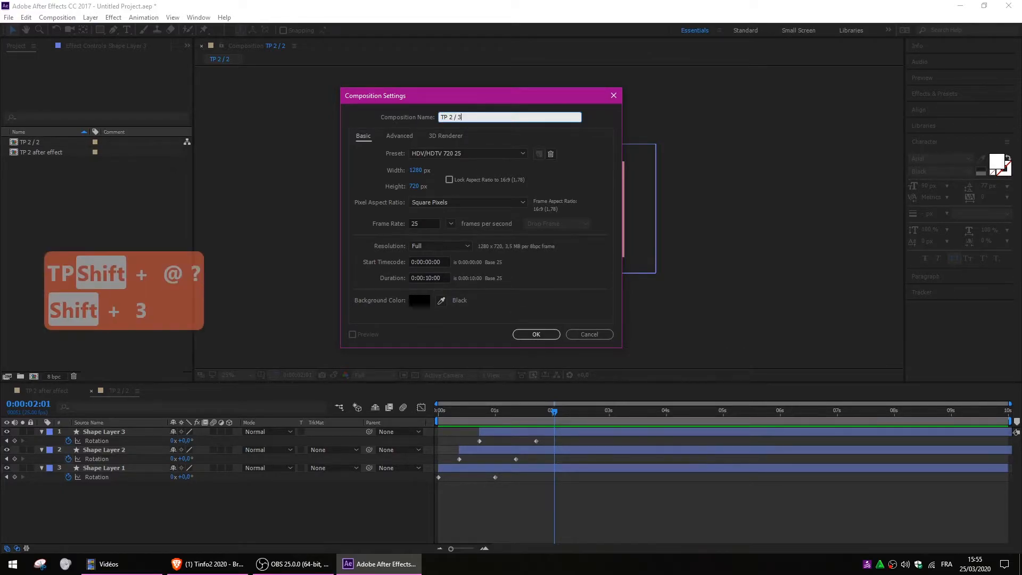
pyautogui.press('Return')
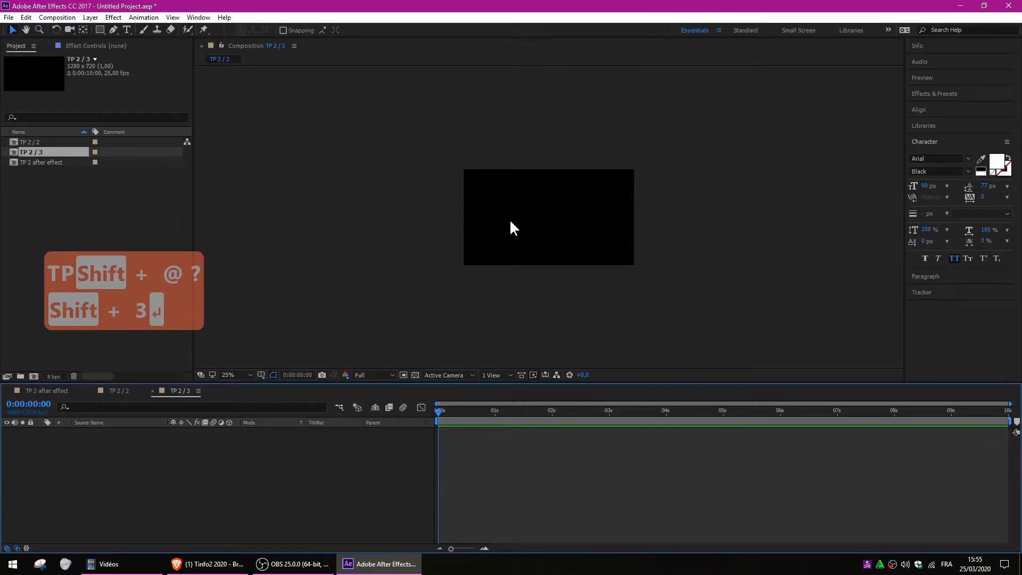
# Pan the TP 2 / 3 view and scrub through the empty composition.
pyautogui.scroll(1, 512, 201)
pyautogui.press('space')
pyautogui.moveTo(591, 229); pyautogui.dragTo(545, 218)
pyautogui.click(255, 457)
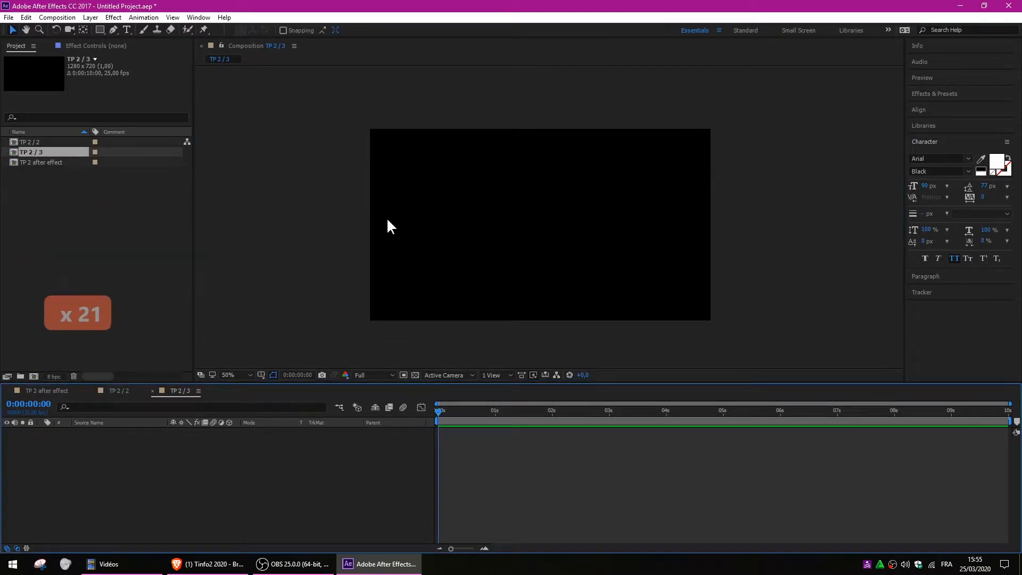
pyautogui.moveTo(440, 410); pyautogui.dragTo(406, 413)
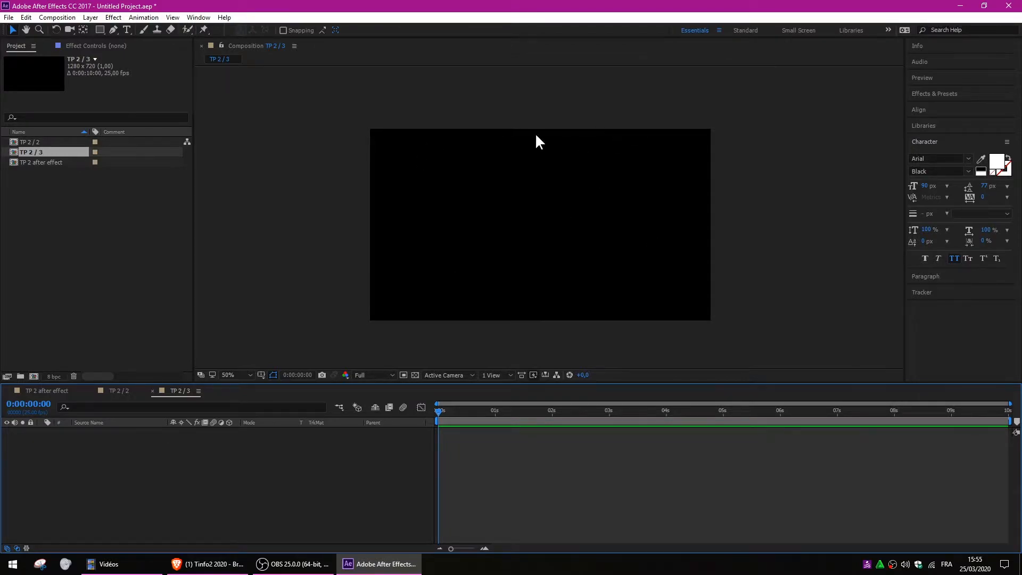
# Turn on Title/Action Safe guides and set magnification to Fit.
pyautogui.click(261, 374)
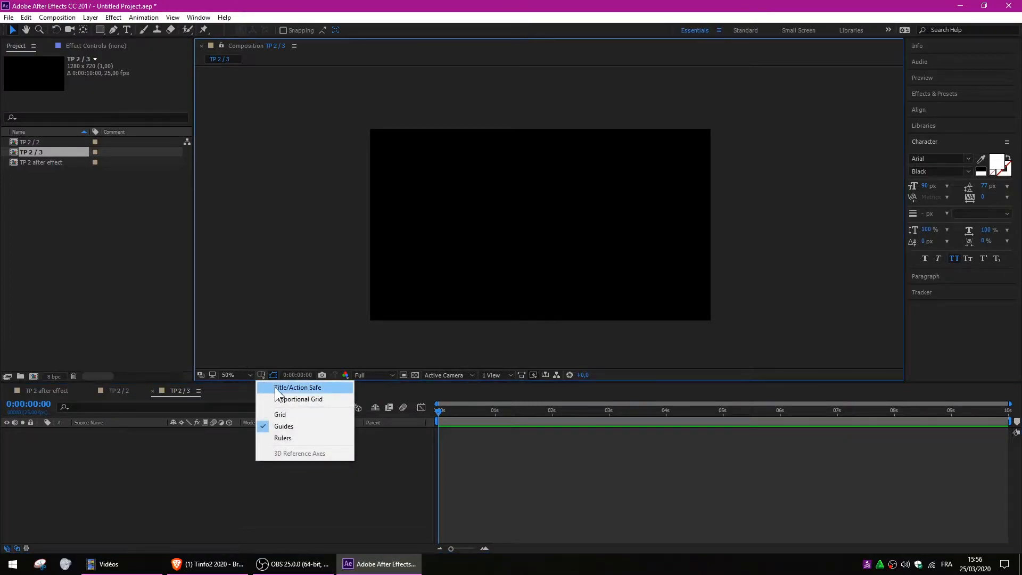
pyautogui.click(276, 388)
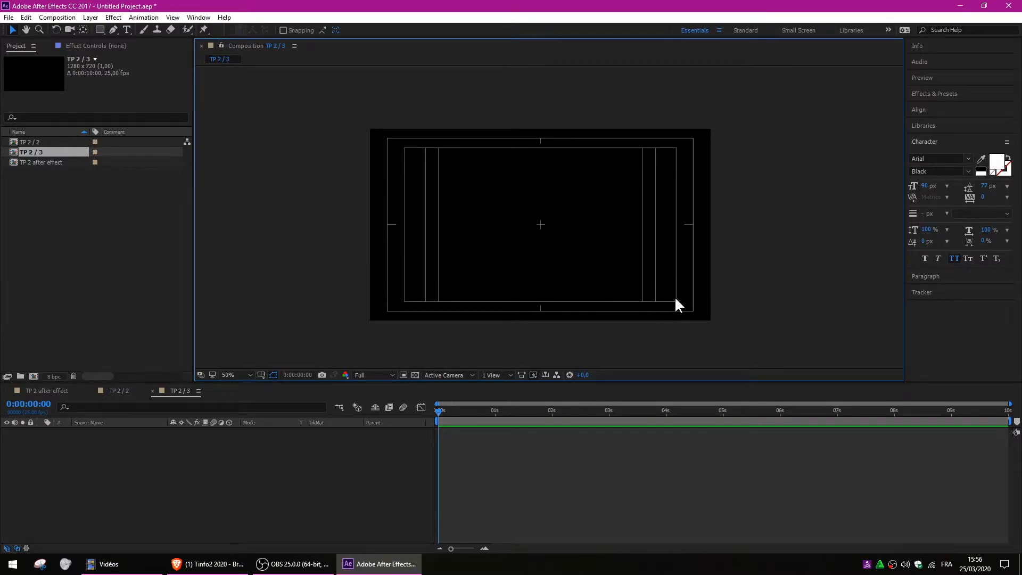
pyautogui.scroll(2, 650, 276)
pyautogui.scroll(-2, 650, 277)
pyautogui.click(234, 375)
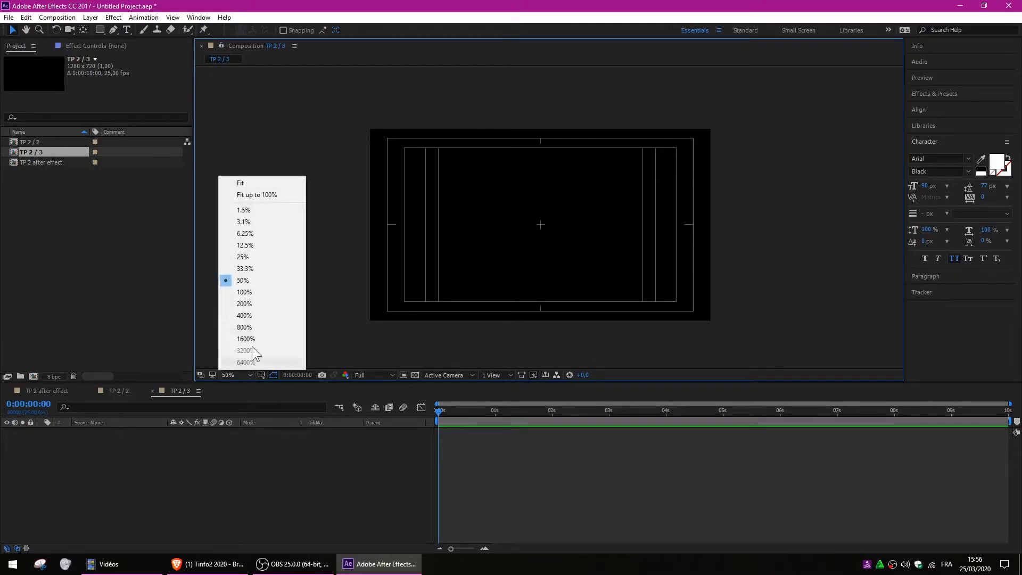
pyautogui.click(240, 184)
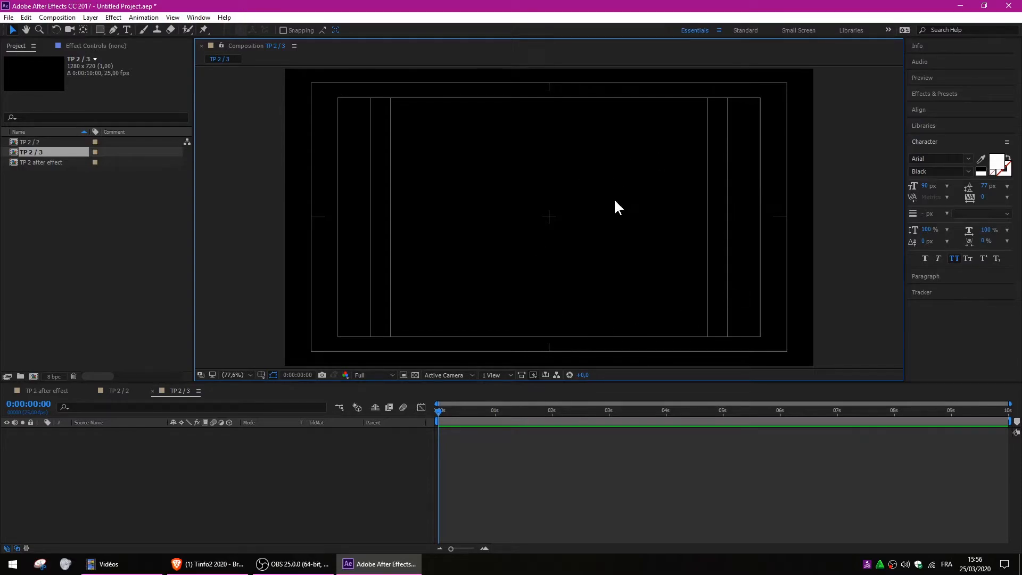
# Drag logo sleepy-01.png from the desktop into the After Effects Project panel.
pyautogui.click(1019, 564)
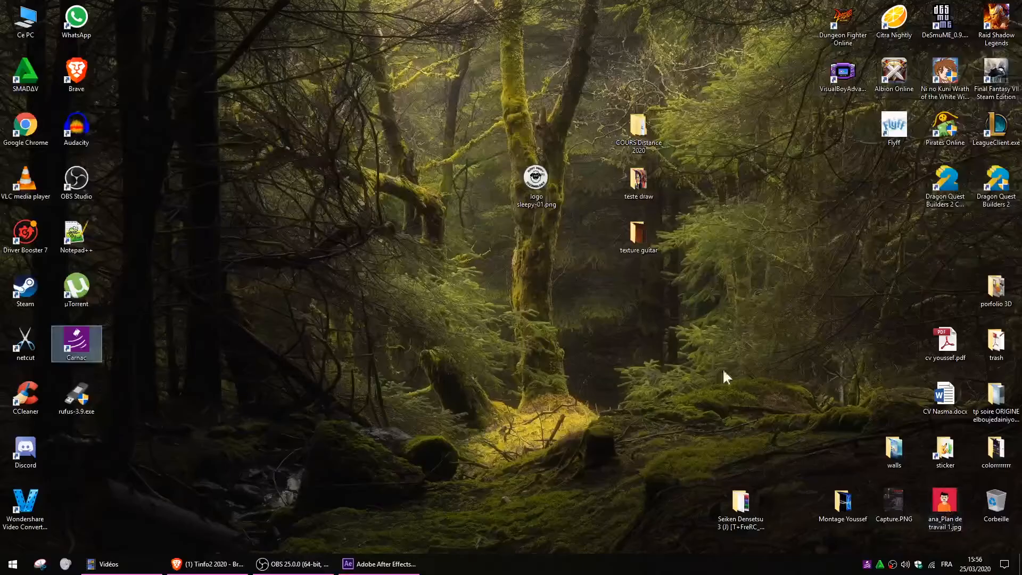
pyautogui.moveTo(544, 170); pyautogui.dragTo(79, 249)
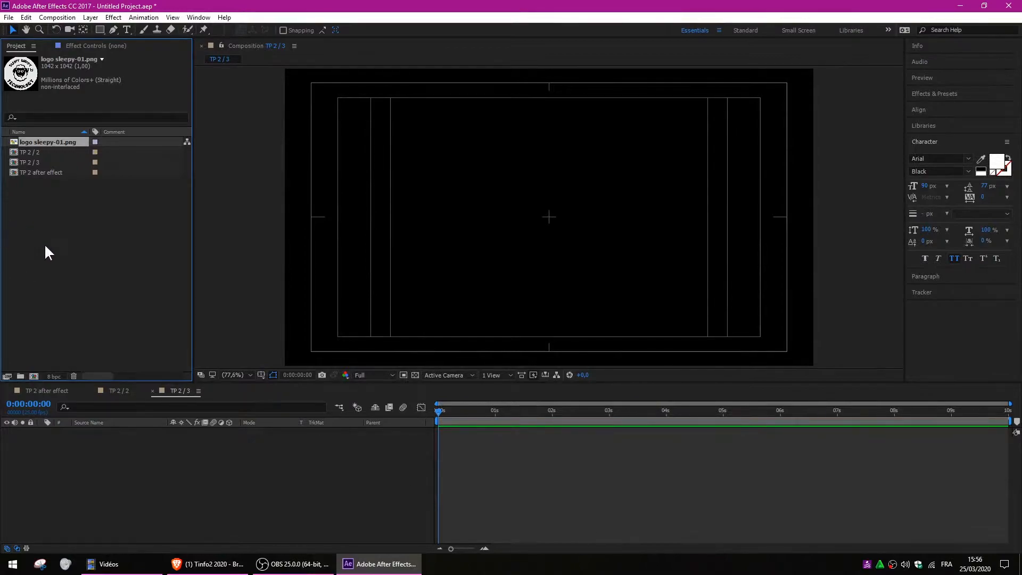
pyautogui.rightClick(54, 244)
pyautogui.moveTo(86, 297)
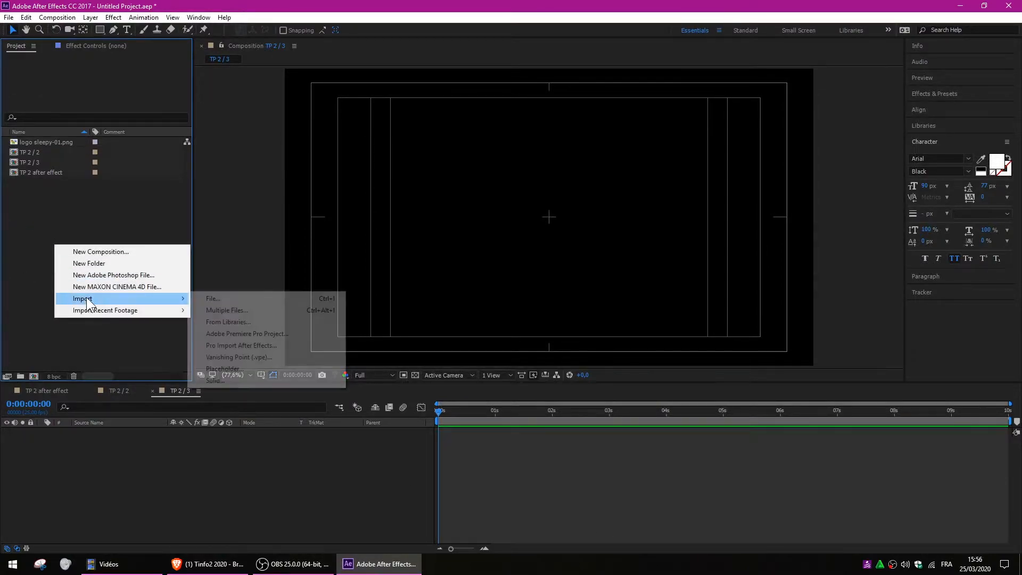
pyautogui.click(225, 299)
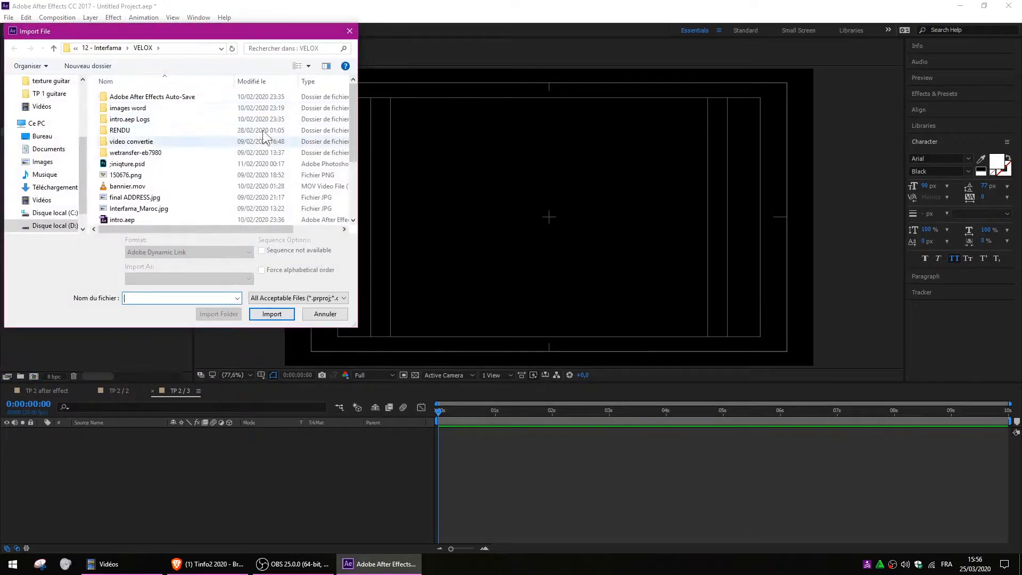
pyautogui.click(352, 27)
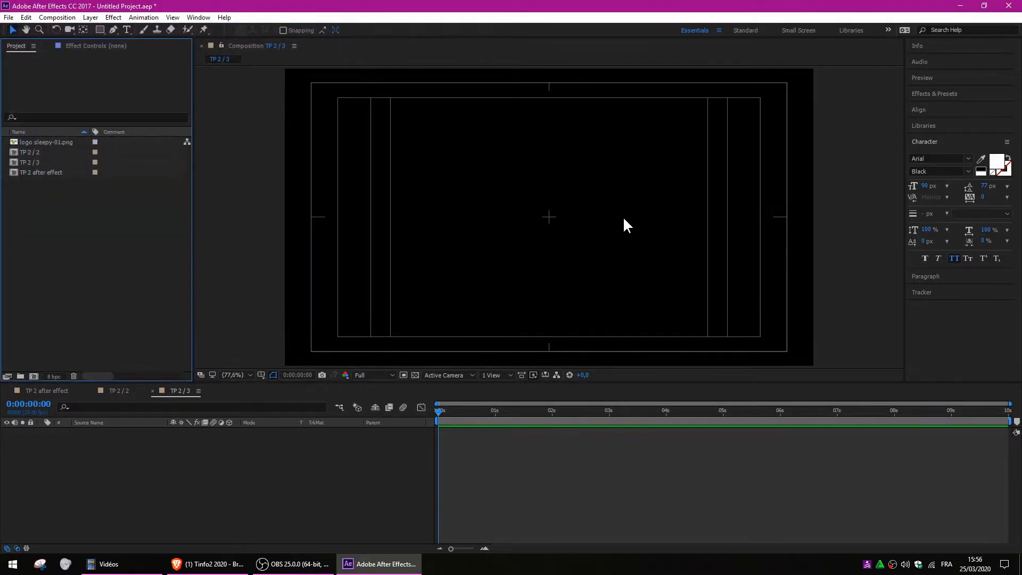
# Add logo sleepy-01.png to TP 2 / 3 and scale it down to a small badge.
pyautogui.click(14, 141)
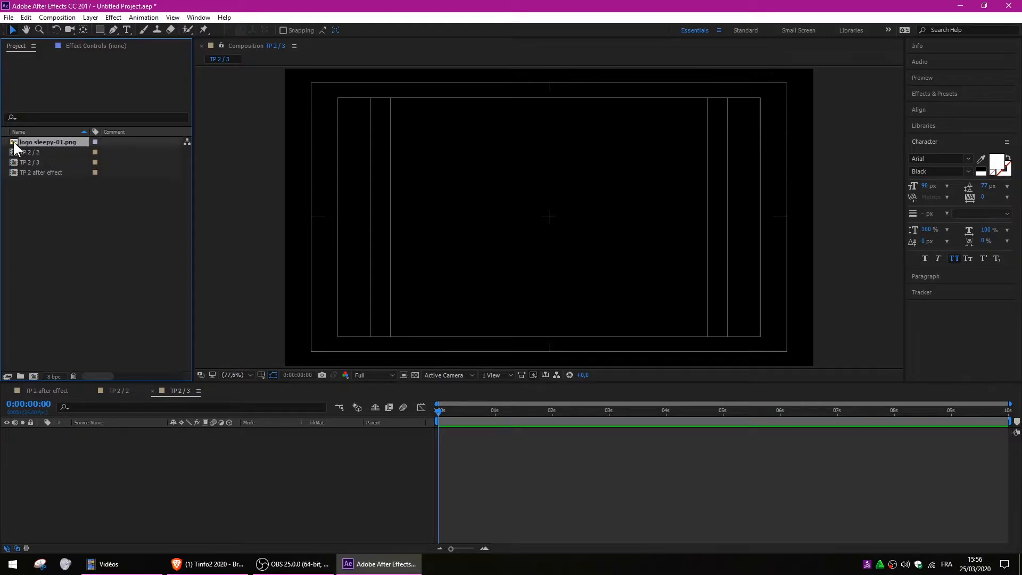
pyautogui.moveTo(17, 139); pyautogui.dragTo(550, 216)
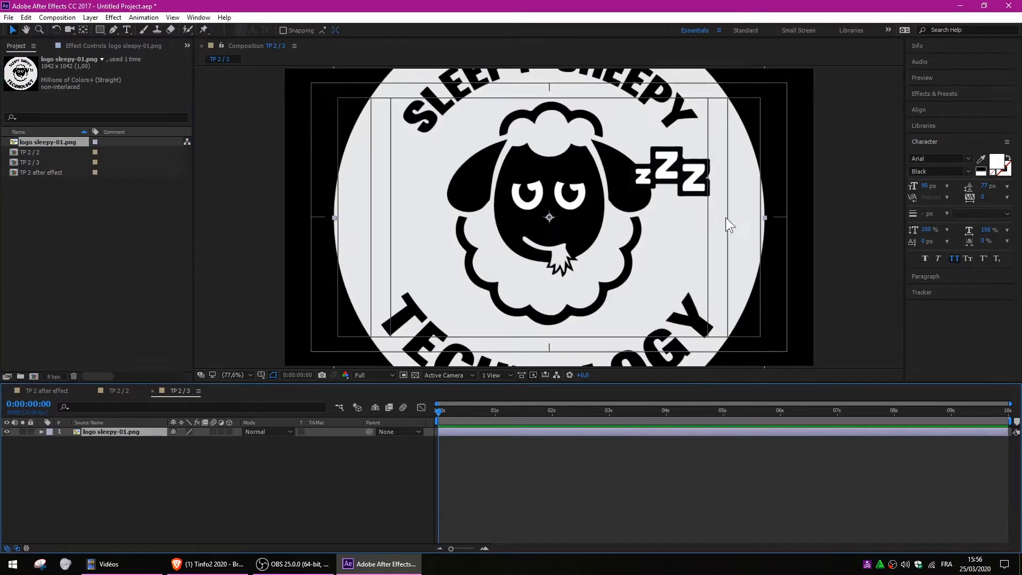
pyautogui.click(765, 217)
pyautogui.moveTo(762, 218); pyautogui.dragTo(779, 120)
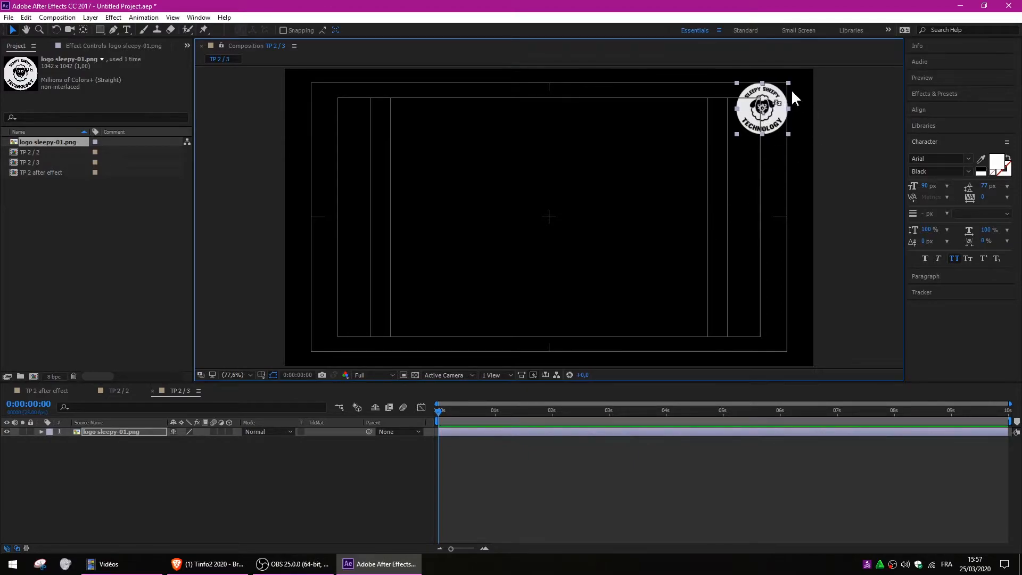
# Move the logo into the bottom-right corner and deselect it.
pyautogui.moveTo(771, 107); pyautogui.dragTo(763, 321)
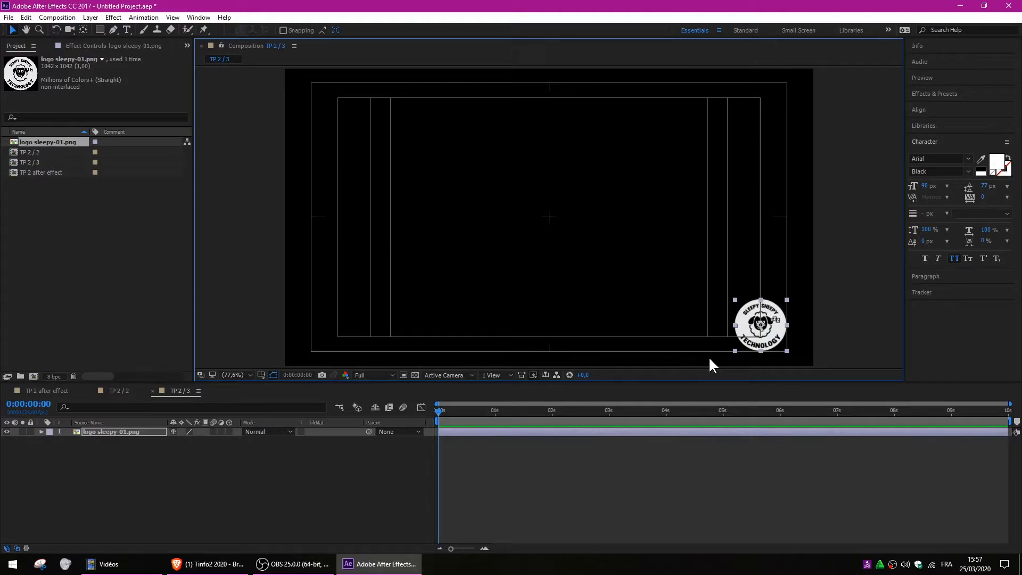
pyautogui.moveTo(748, 316); pyautogui.dragTo(778, 324)
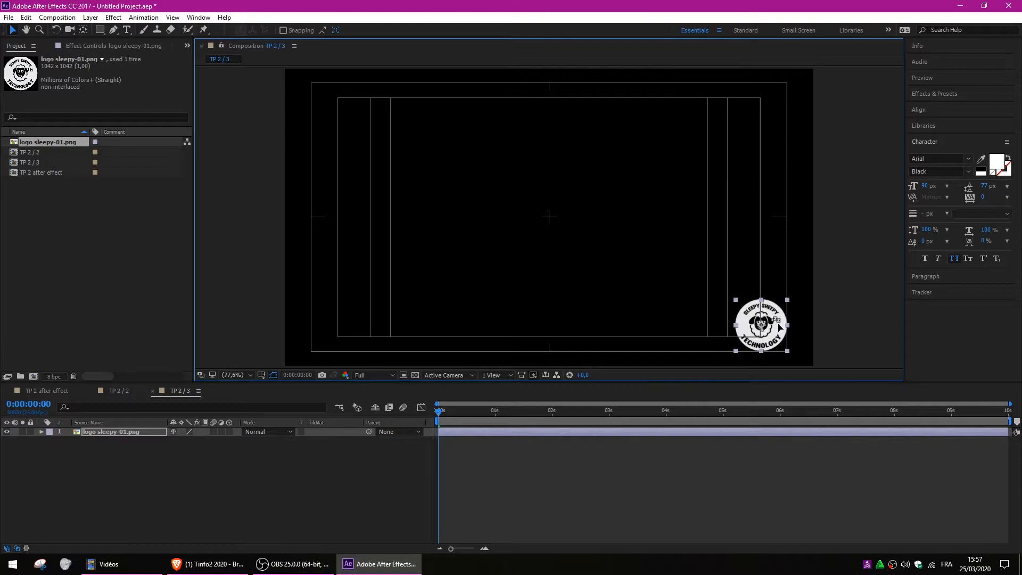
pyautogui.click(150, 493)
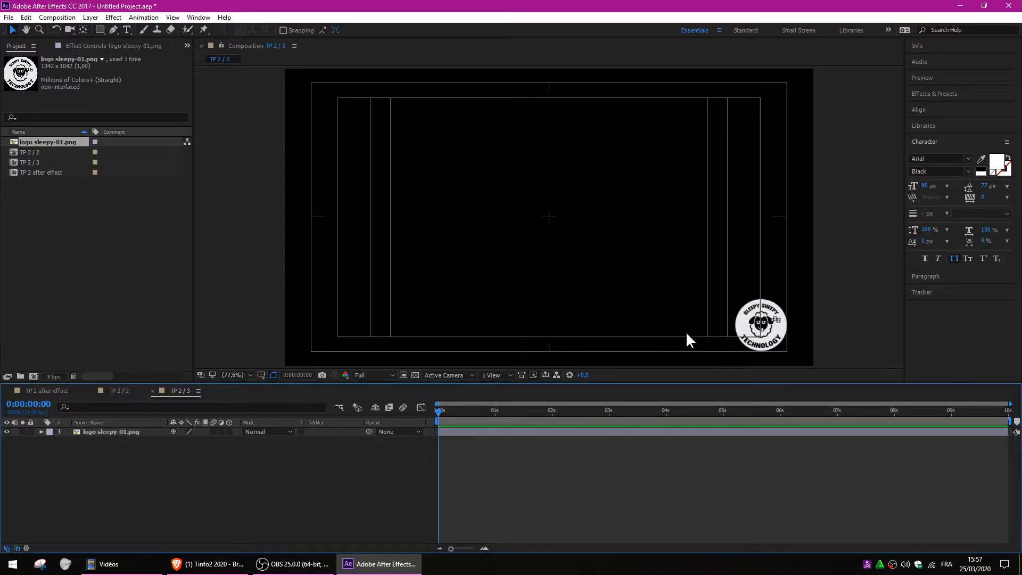
# Draw a rectangle bar extending left from the logo with the Rectangle Tool.
pyautogui.click(103, 30)
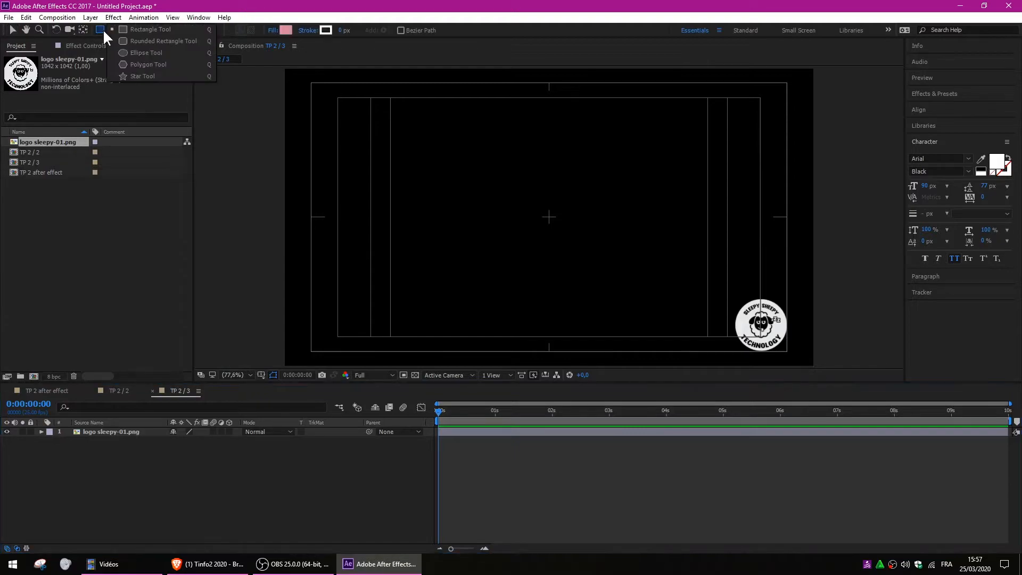
pyautogui.click(138, 28)
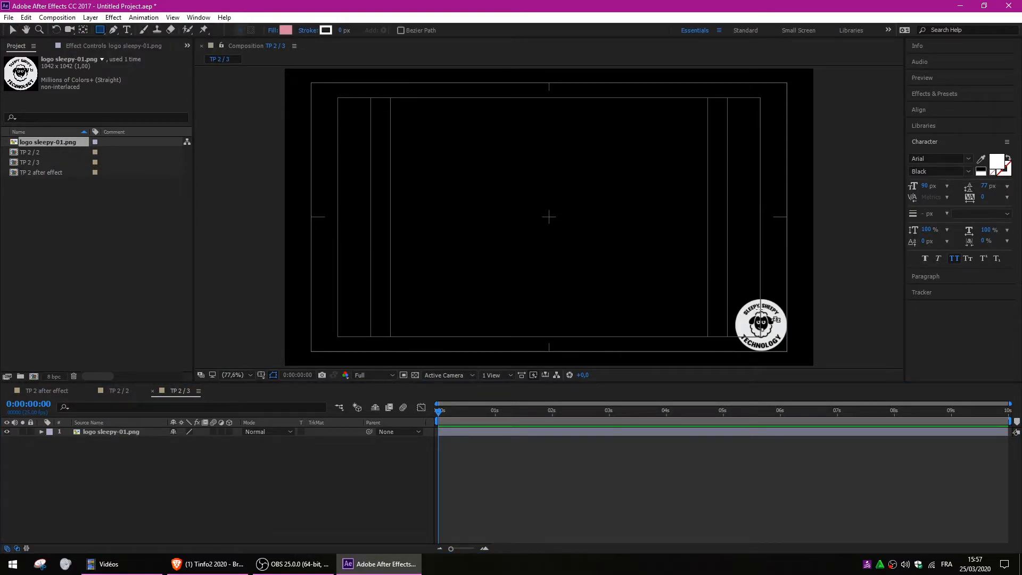
pyautogui.moveTo(760, 302); pyautogui.dragTo(489, 330)
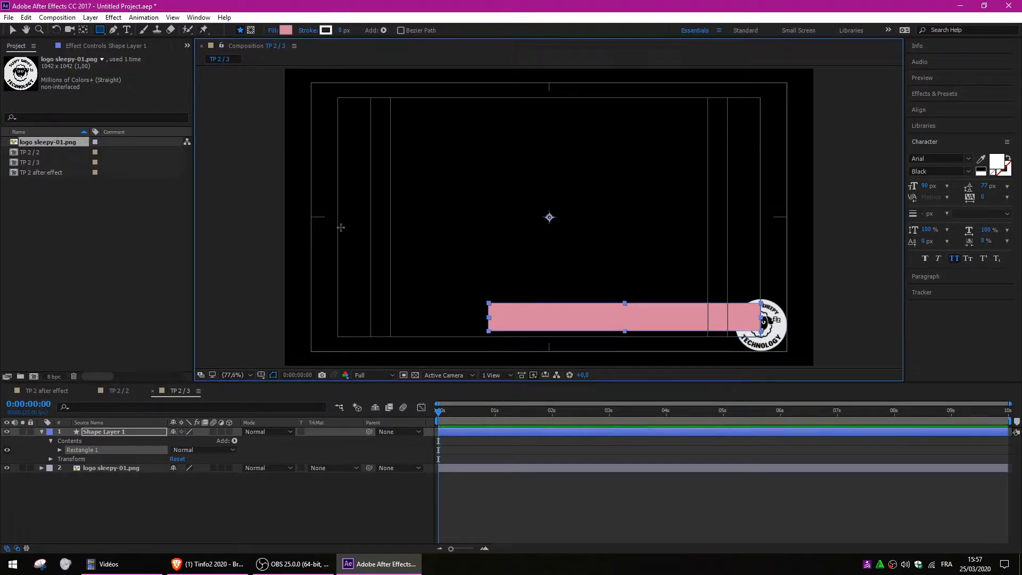
# Fill the bar with the logo's light grey (#E7E8E9) using the eyedropper.
pyautogui.click(286, 31)
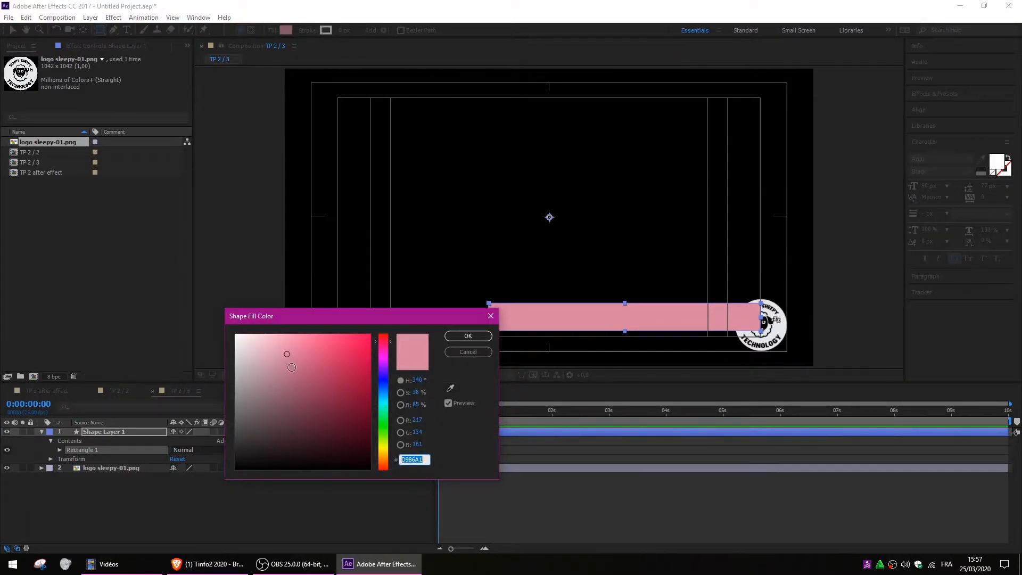
pyautogui.click(452, 386)
pyautogui.click(450, 387)
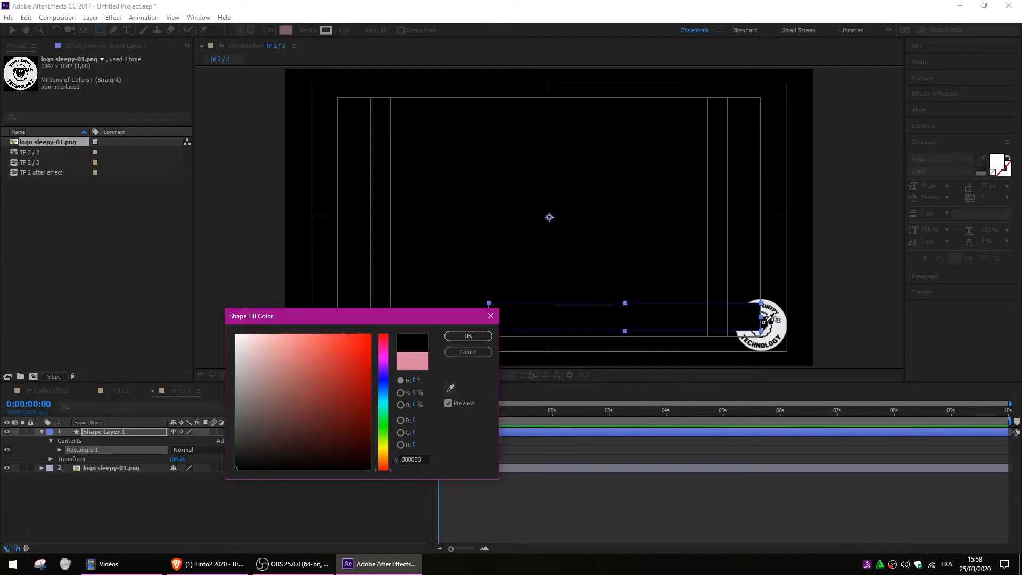
pyautogui.click(780, 327)
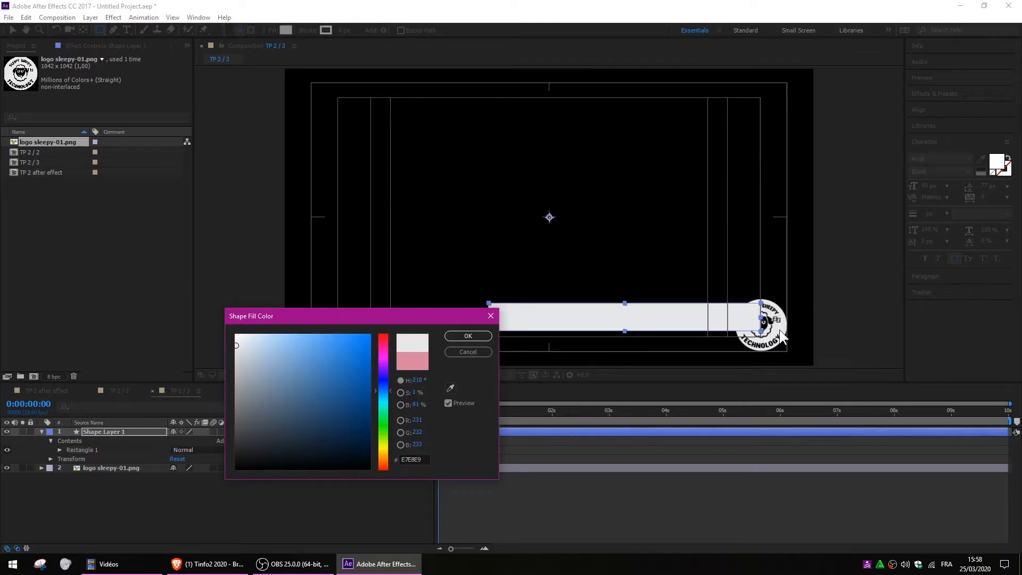
pyautogui.click(467, 336)
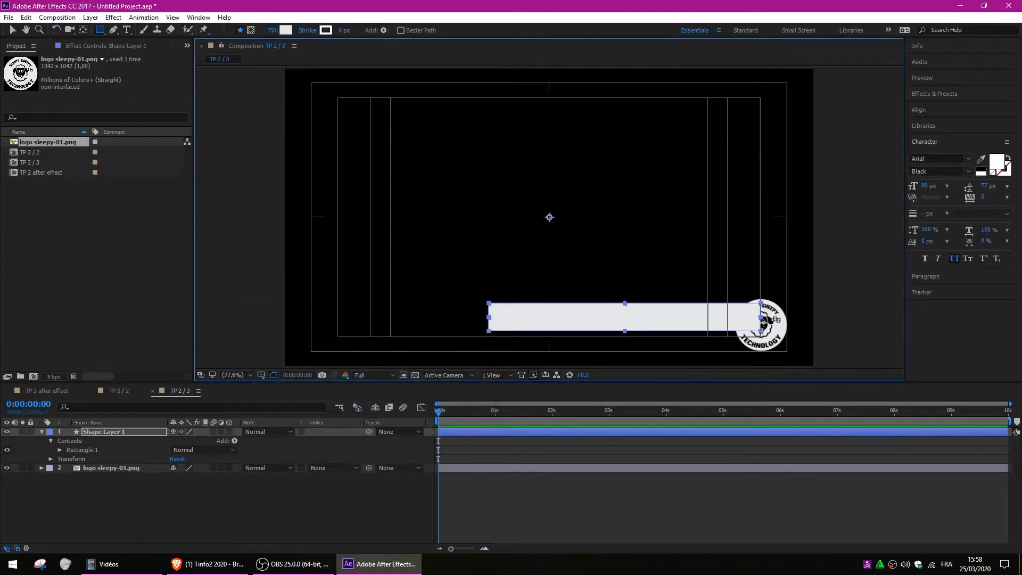
# Move Shape Layer 1 below the logo layer and shift the bar up a few pixels.
pyautogui.moveTo(118, 431); pyautogui.dragTo(107, 471)
pyautogui.click(248, 499)
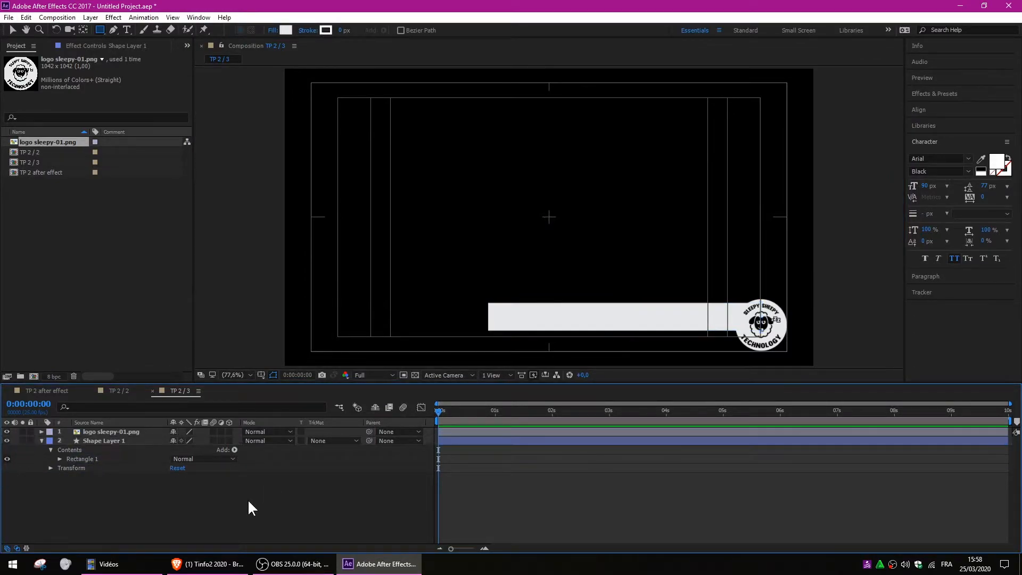
pyautogui.click(13, 30)
pyautogui.click(693, 312)
pyautogui.moveTo(692, 314); pyautogui.dragTo(691, 307)
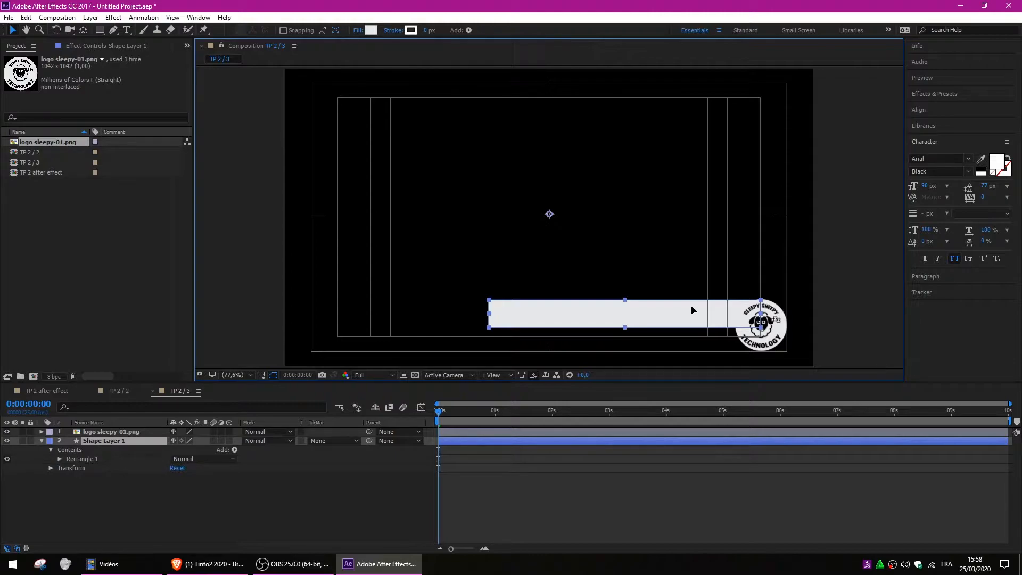
pyautogui.moveTo(692, 306); pyautogui.dragTo(692, 305)
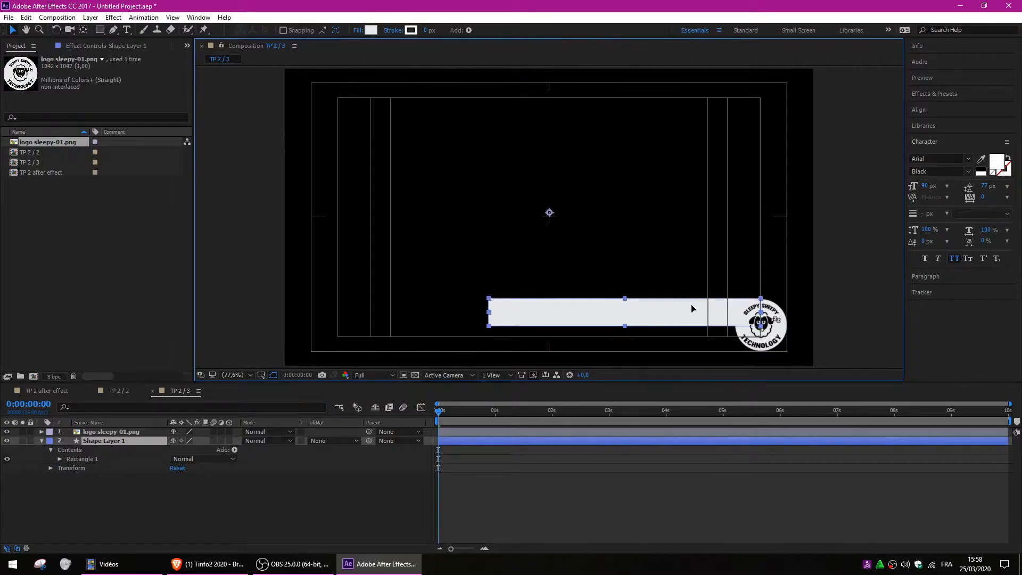
pyautogui.click(348, 492)
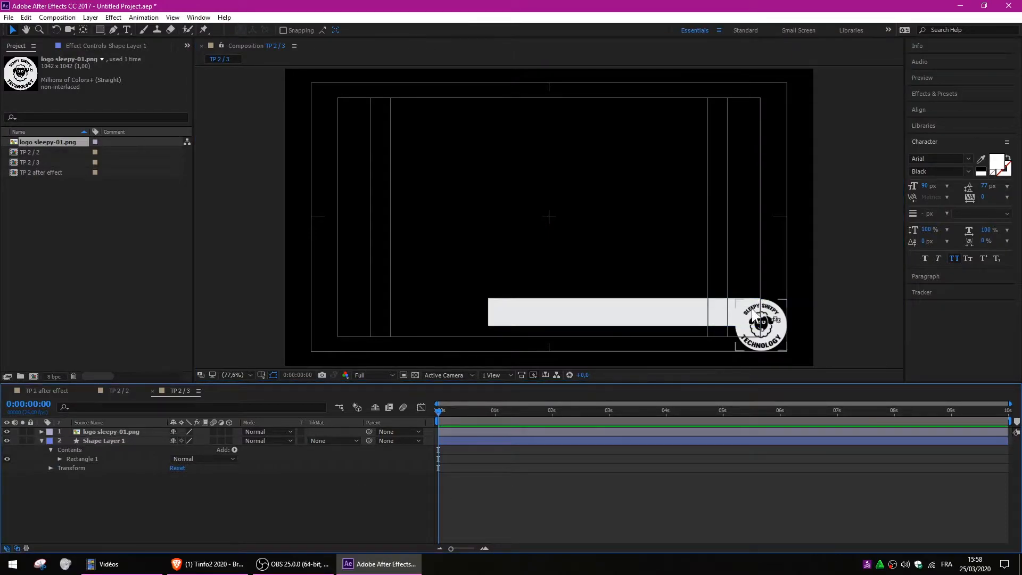
pyautogui.scroll(5, 753, 308)
pyautogui.scroll(-1, 832, 211)
# Nudge the bar down two pixels with the arrow keys, recentre the view, and collapse the layer.
pyautogui.click(505, 266)
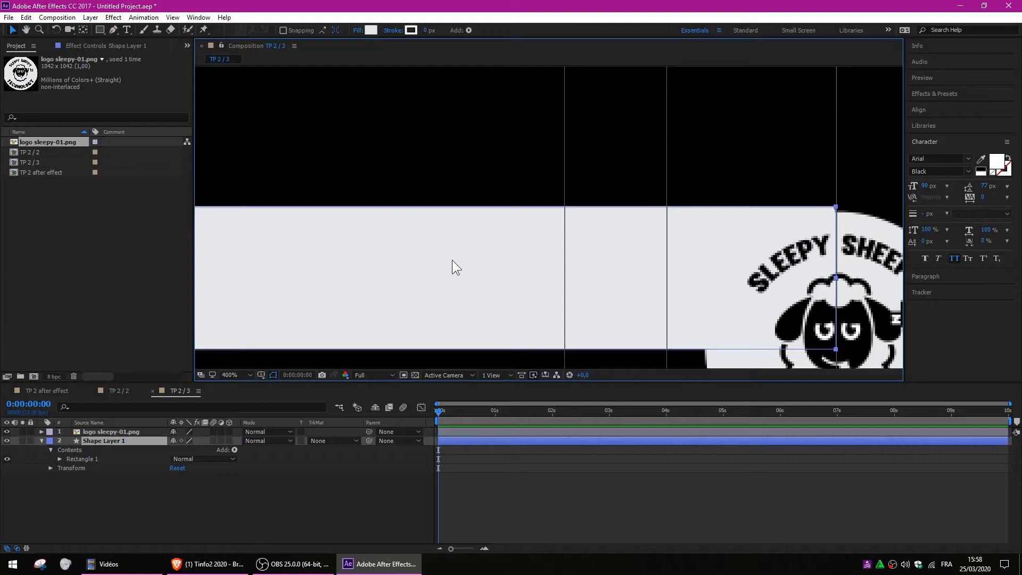
pyautogui.press('Down')
pyautogui.press('Down')
pyautogui.press('Down')
pyautogui.press('Down')
pyautogui.press('Down')
pyautogui.press('Down')
pyautogui.press('Down')
pyautogui.press('Down')
pyautogui.press('Down')
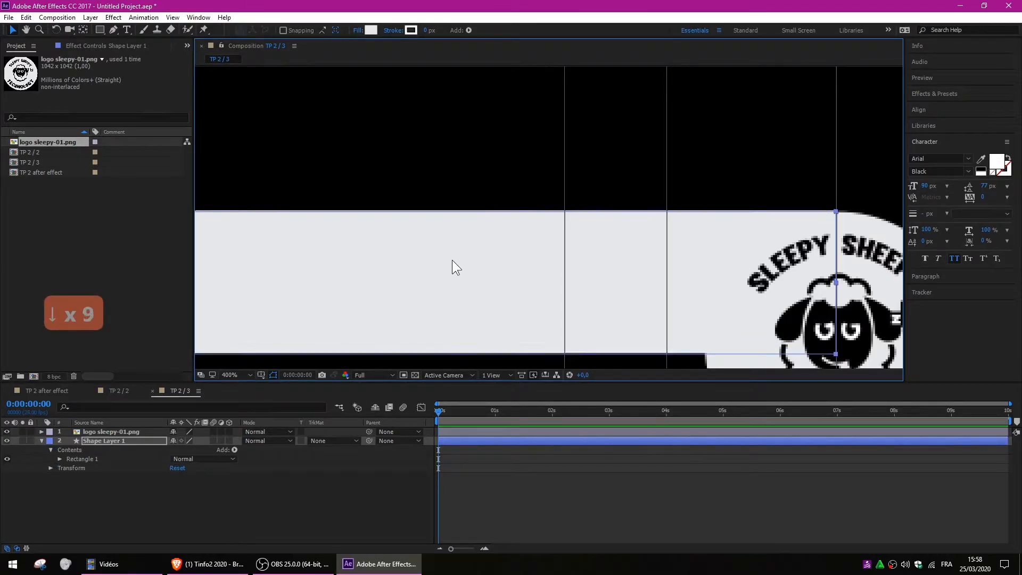
pyautogui.press('Down')
pyautogui.scroll(-4, 534, 156)
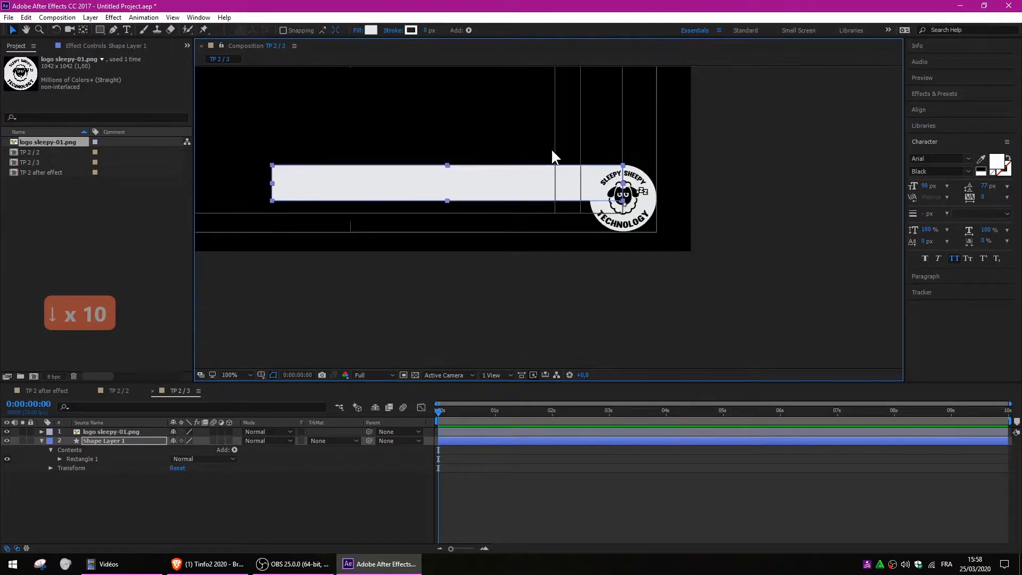
pyautogui.click(209, 509)
pyautogui.press('space')
pyautogui.moveTo(474, 176); pyautogui.dragTo(590, 243)
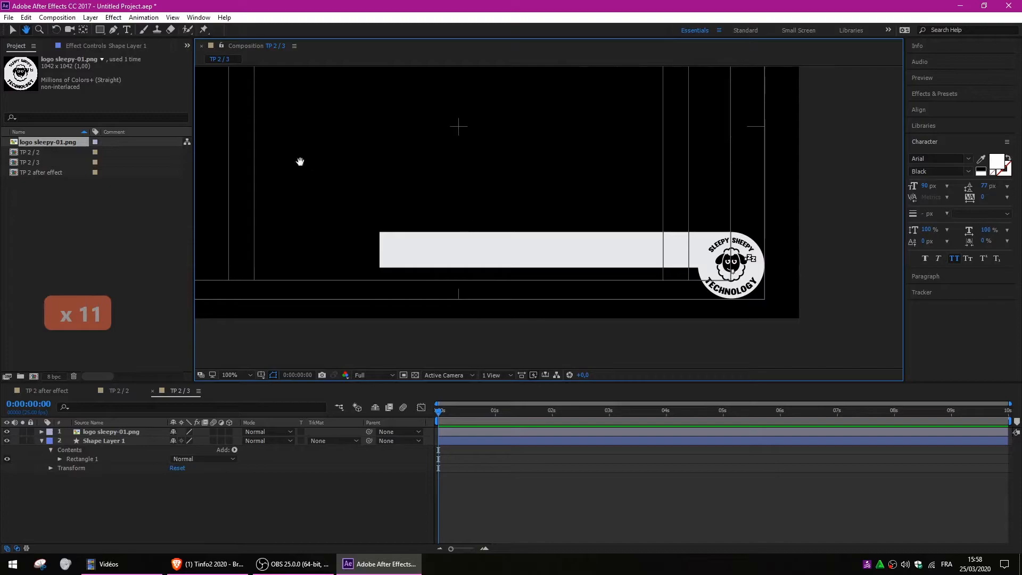
pyautogui.click(12, 31)
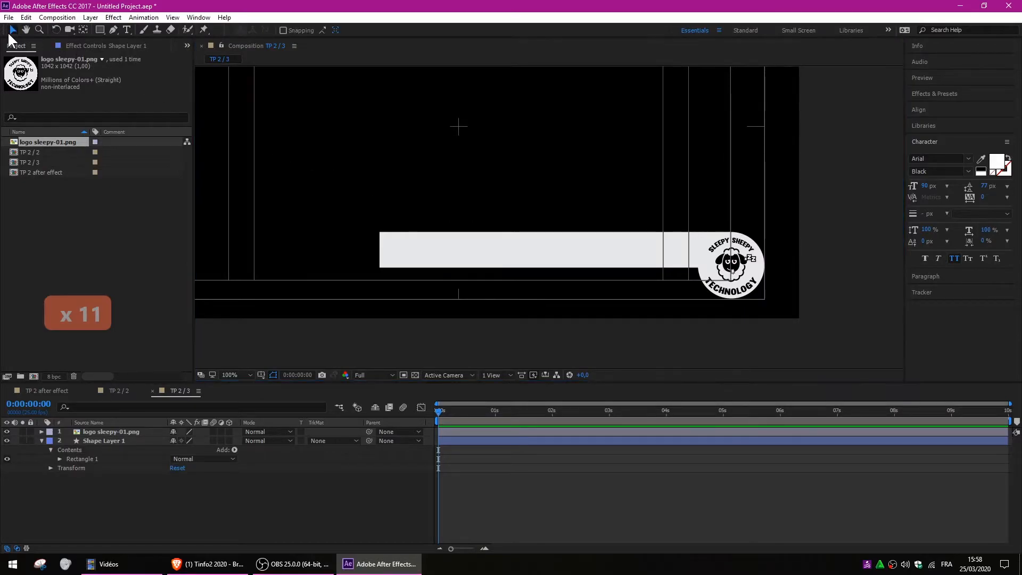
pyautogui.click(508, 248)
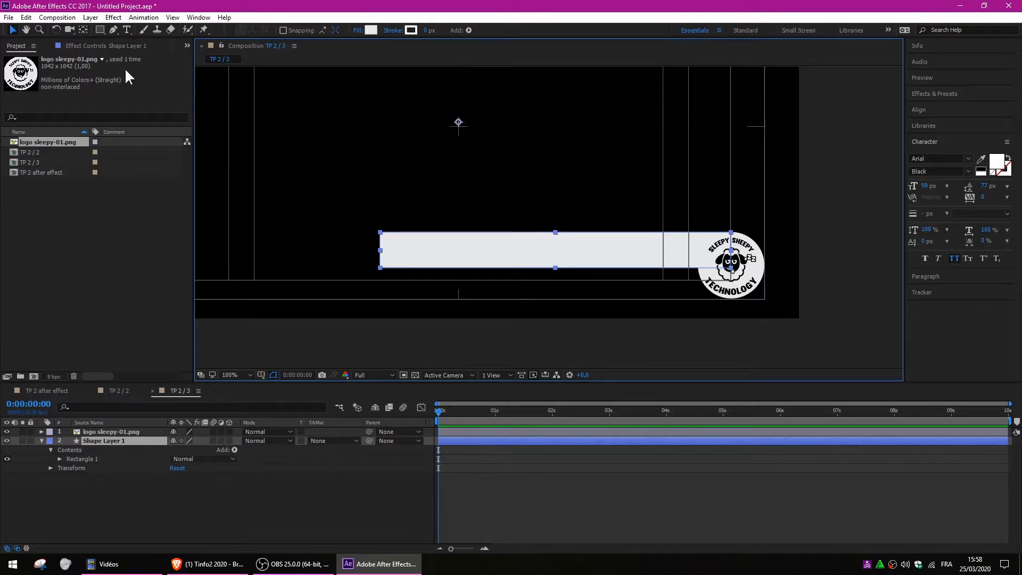
pyautogui.click(84, 29)
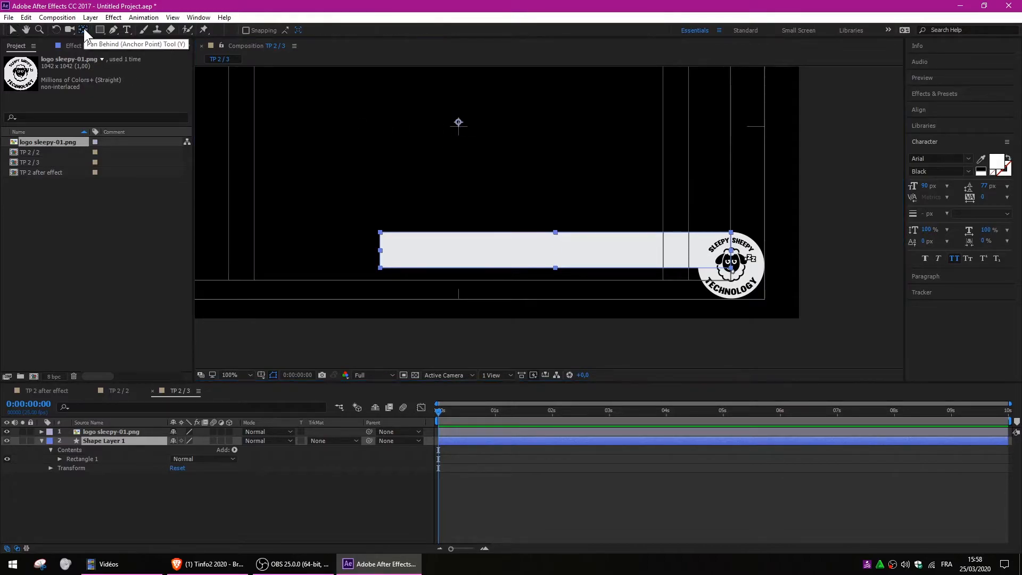
pyautogui.click(111, 511)
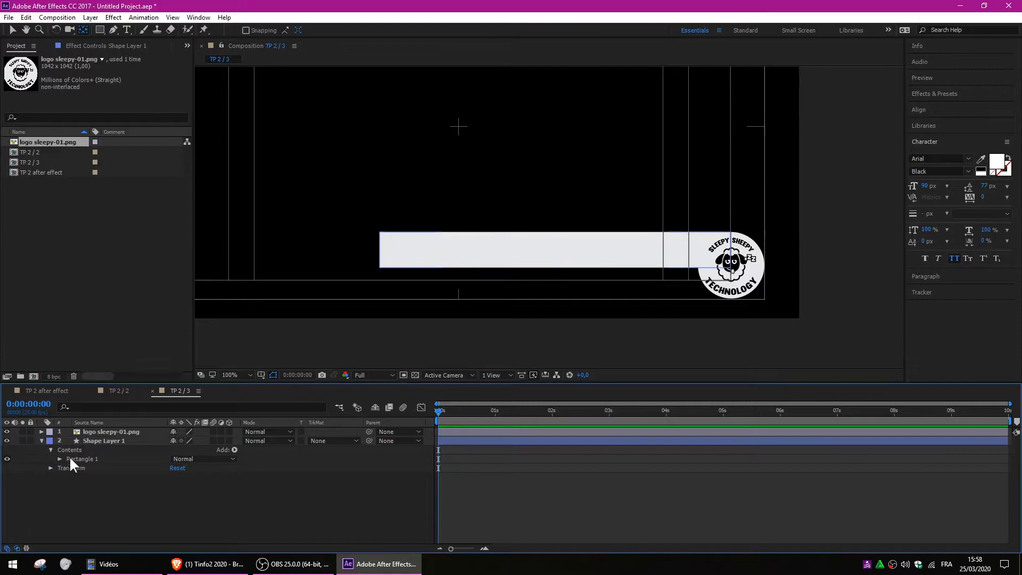
pyautogui.click(41, 439)
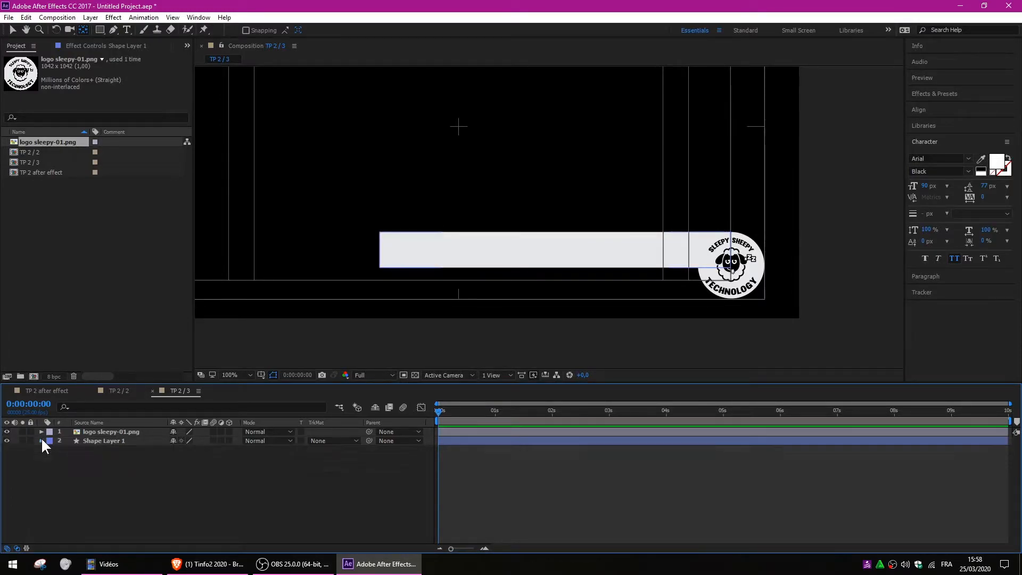
# Duplicate the grey bar as Shape Layer 2, move it below the first, and make it thinner and shorter.
pyautogui.click(103, 441)
pyautogui.hotkey('ctrl', 'd')
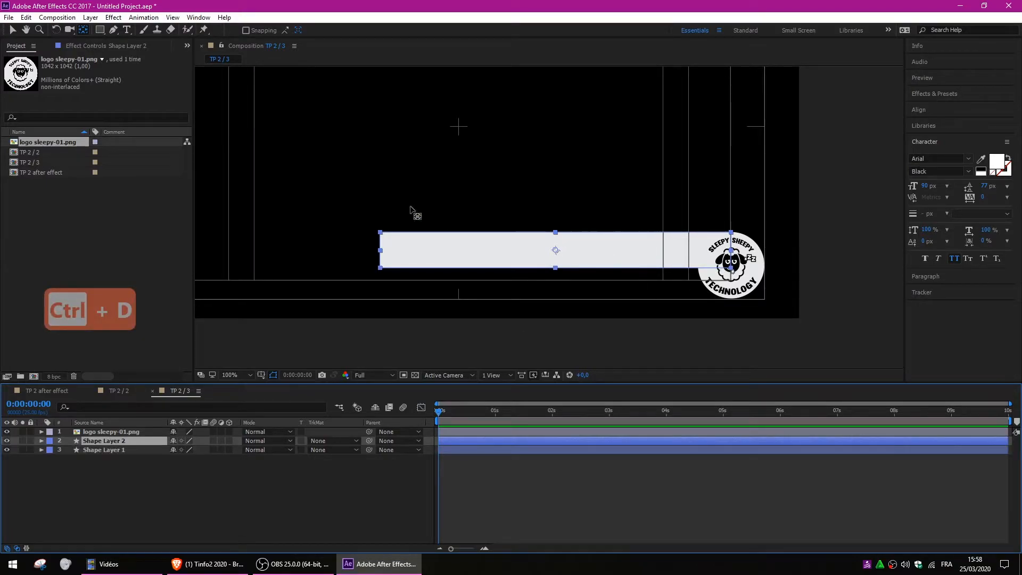
pyautogui.click(10, 30)
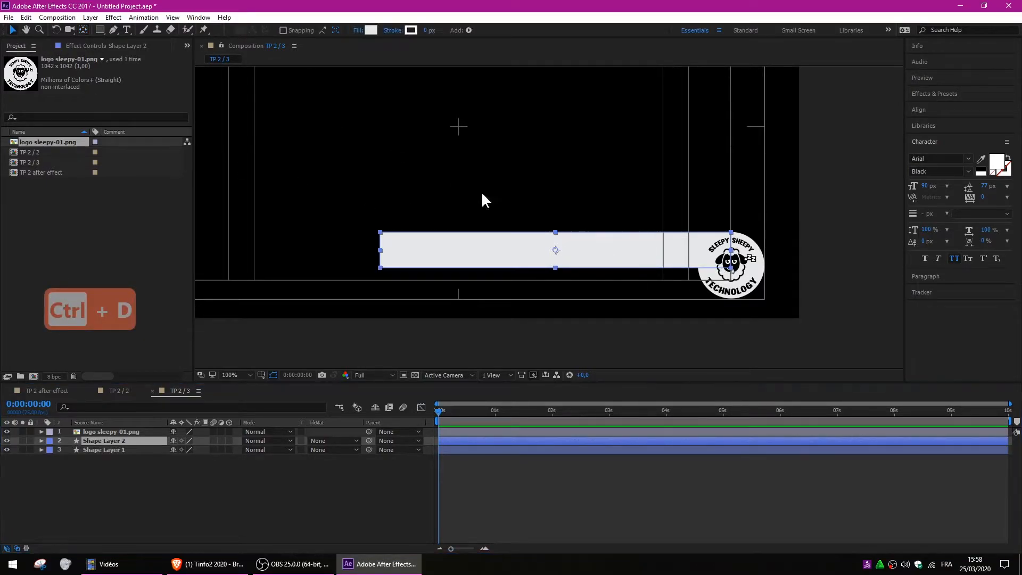
pyautogui.moveTo(624, 253); pyautogui.dragTo(620, 293)
pyautogui.moveTo(553, 306); pyautogui.dragTo(551, 298)
pyautogui.moveTo(381, 289); pyautogui.dragTo(509, 295)
pyautogui.moveTo(600, 290); pyautogui.dragTo(506, 278)
pyautogui.click(286, 516)
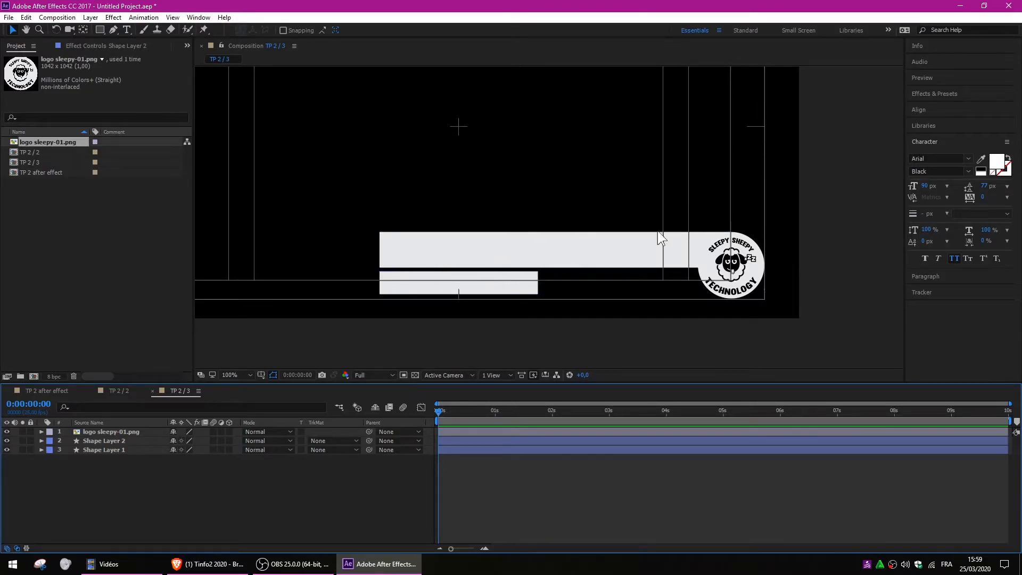
# Give Shape Layer 2 a light orange fill (about FF814A).
pyautogui.click(517, 289)
pyautogui.click(371, 30)
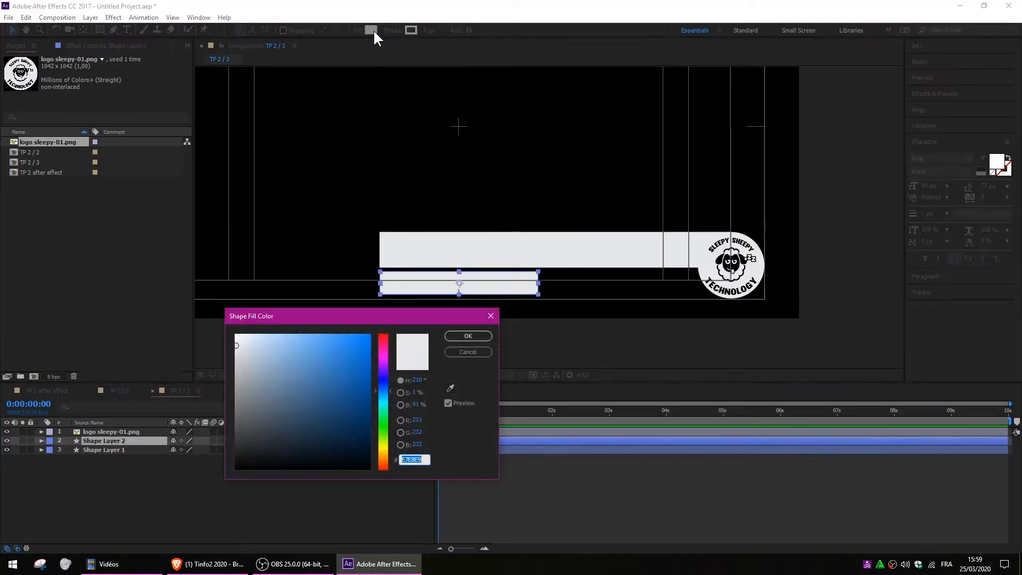
pyautogui.moveTo(359, 368); pyautogui.dragTo(363, 346)
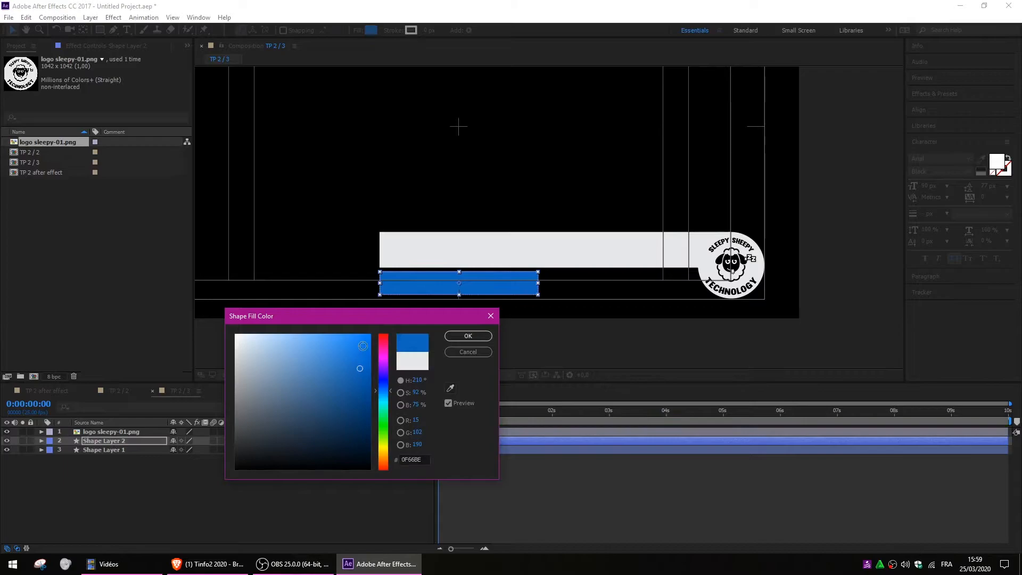
pyautogui.moveTo(389, 402); pyautogui.dragTo(386, 458)
pyautogui.moveTo(358, 356); pyautogui.dragTo(343, 330)
pyautogui.moveTo(389, 459); pyautogui.dragTo(386, 461)
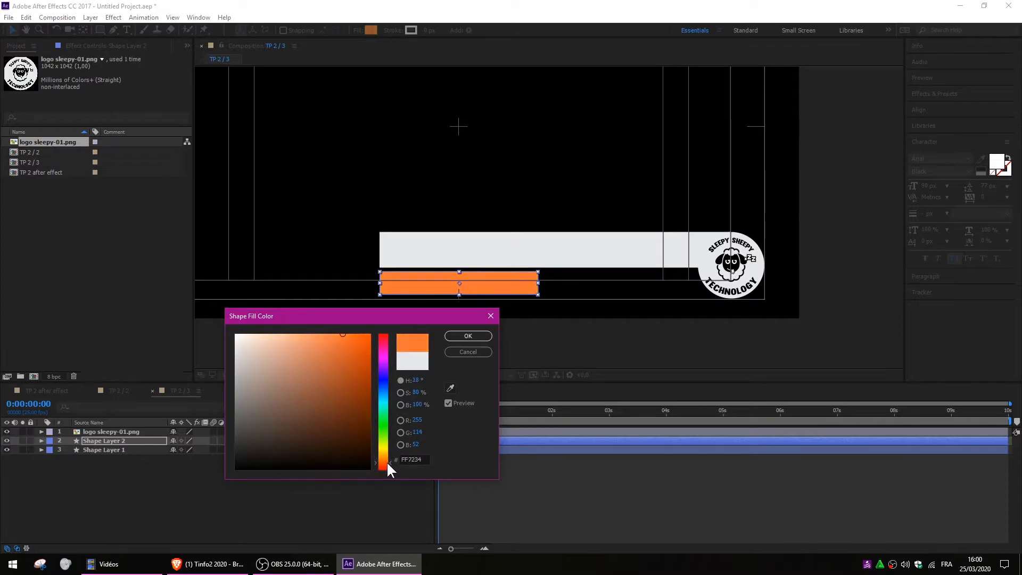
pyautogui.moveTo(370, 361); pyautogui.dragTo(331, 332)
pyautogui.click(465, 336)
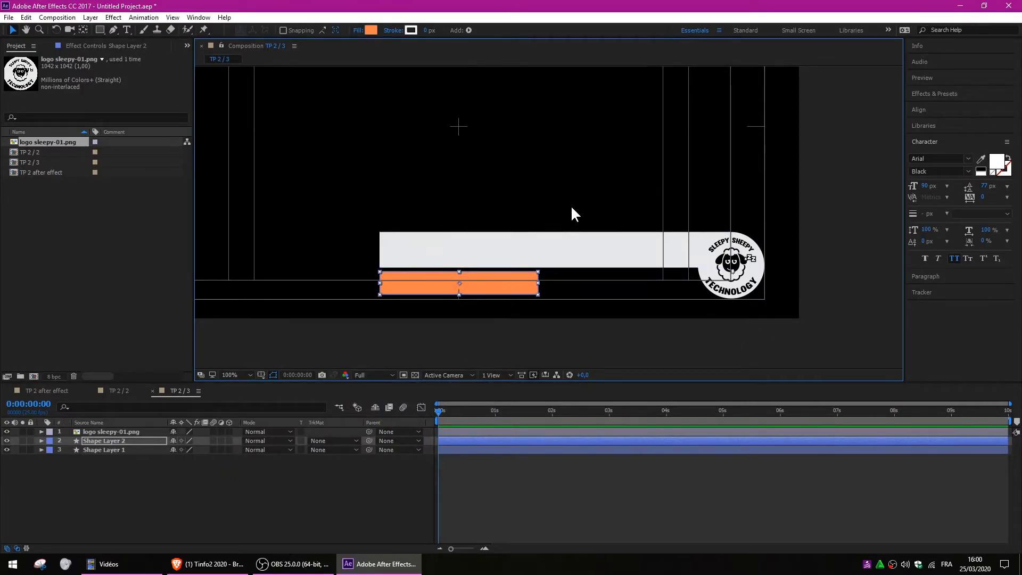
# Hide the title/action safe guides in the composition view.
pyautogui.click(259, 375)
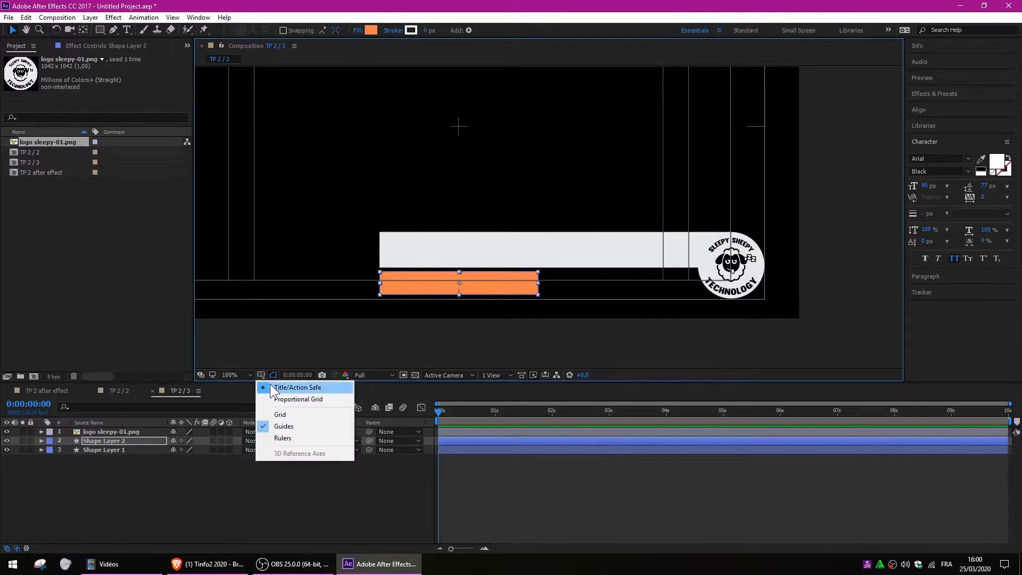
pyautogui.click(270, 386)
pyautogui.click(242, 490)
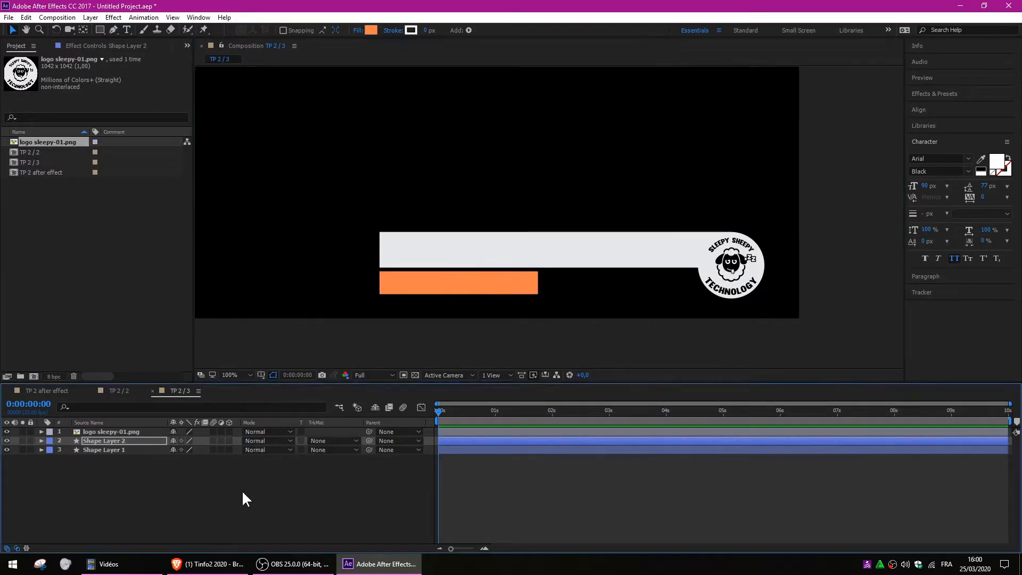
pyautogui.scroll(-2, 513, 219)
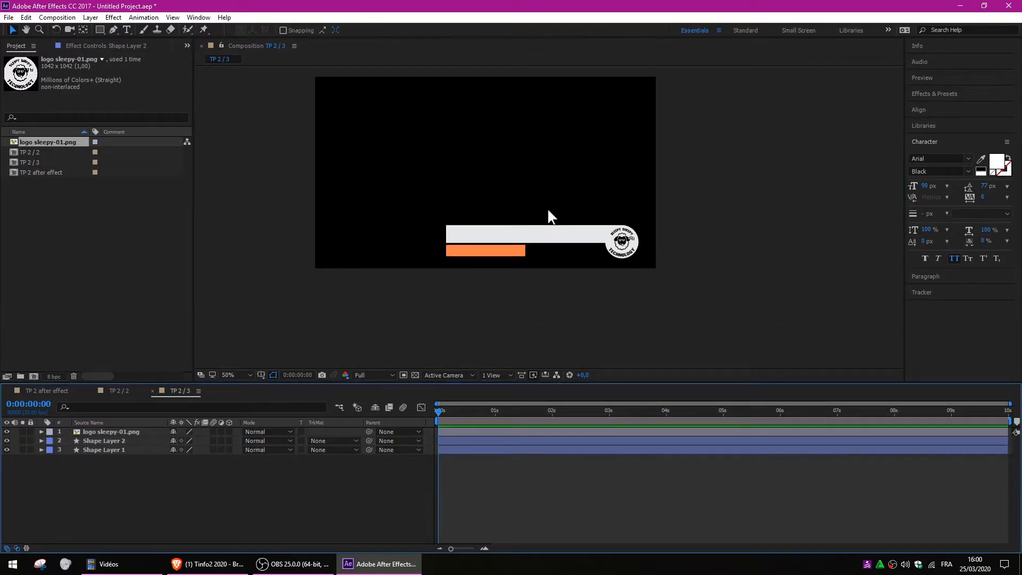
pyautogui.scroll(2, 548, 210)
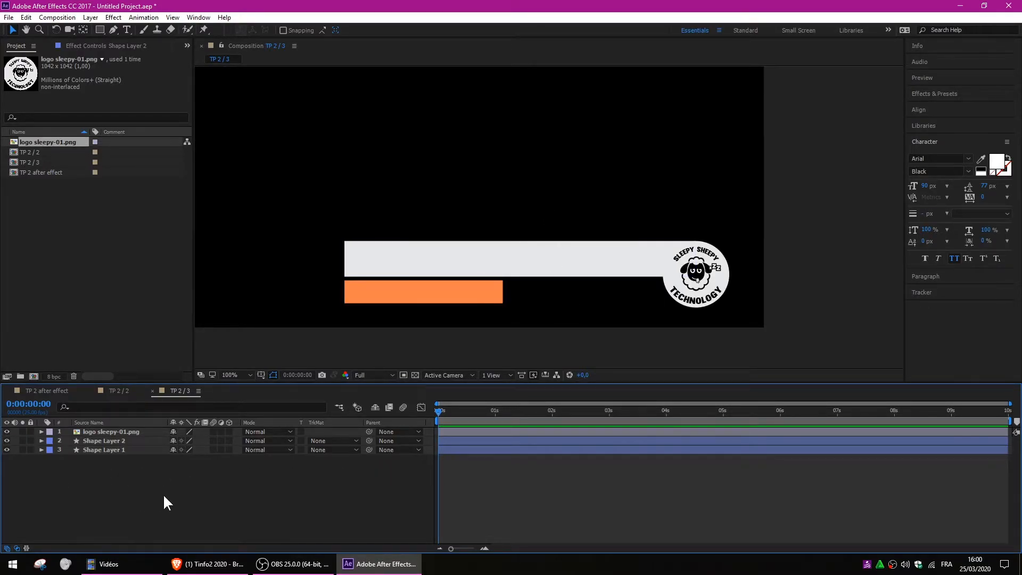
# Create a text layer on the grey bar with All Caps off and type the person's full name.
pyautogui.click(95, 445)
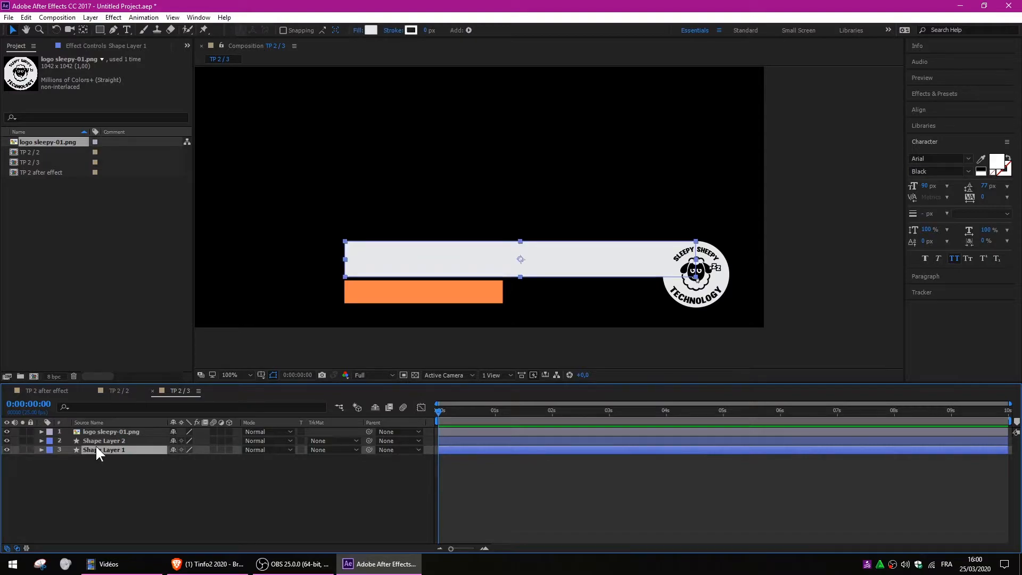
pyautogui.click(110, 499)
pyautogui.click(125, 29)
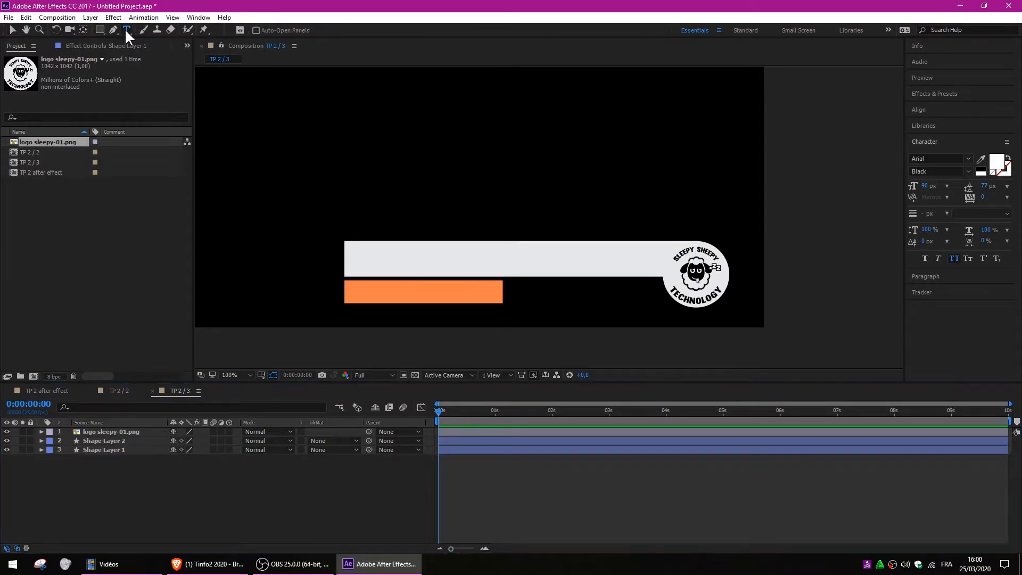
pyautogui.click(437, 264)
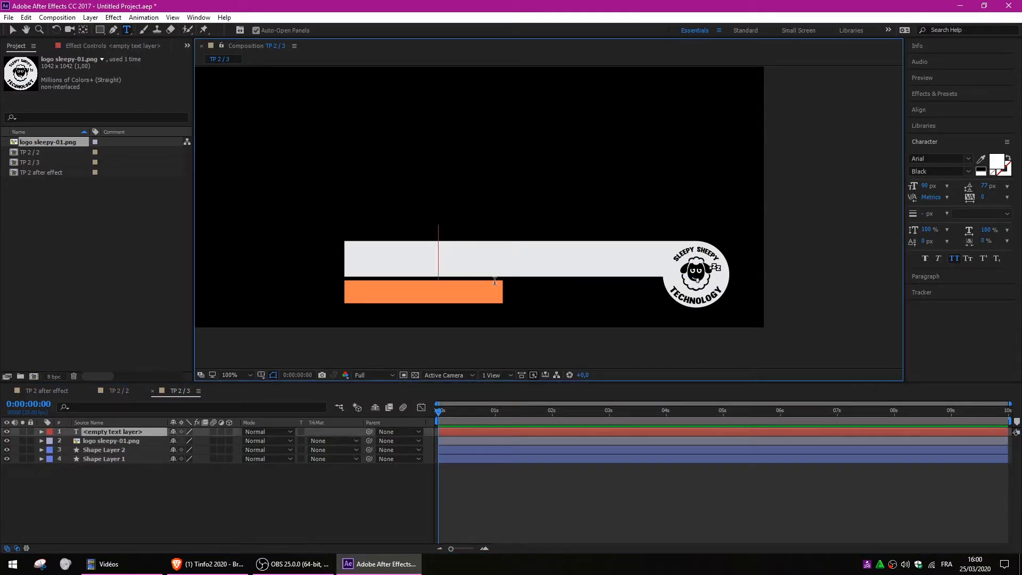
pyautogui.write('You')
pyautogui.press('BackSpace')
pyautogui.press('BackSpace')
pyautogui.press('BackSpace')
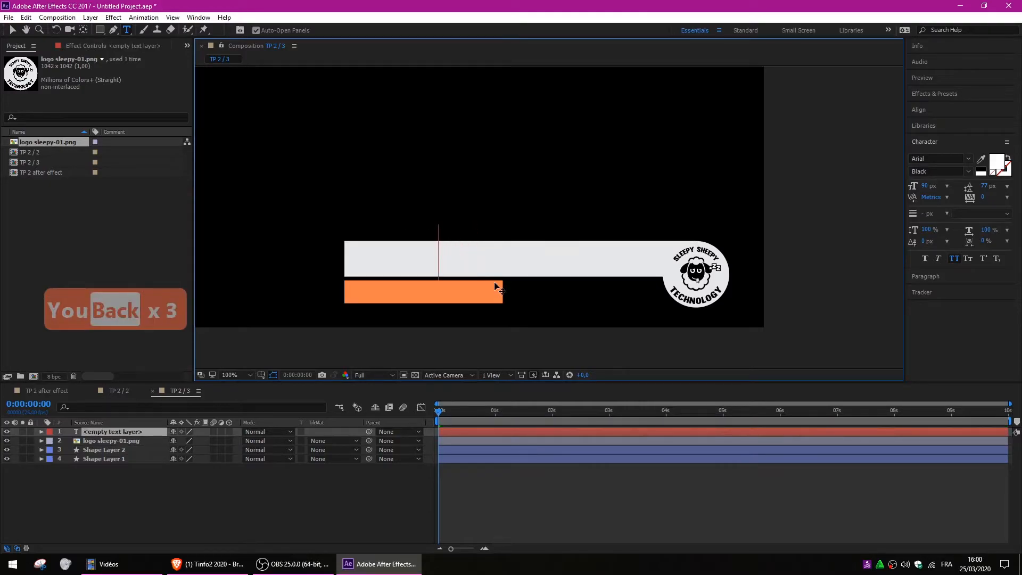
pyautogui.click(955, 257)
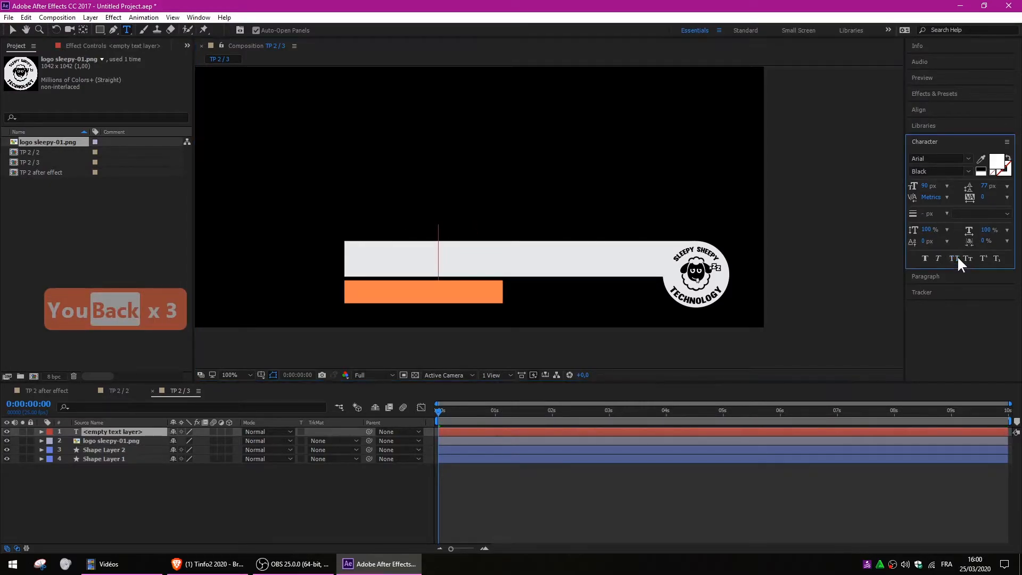
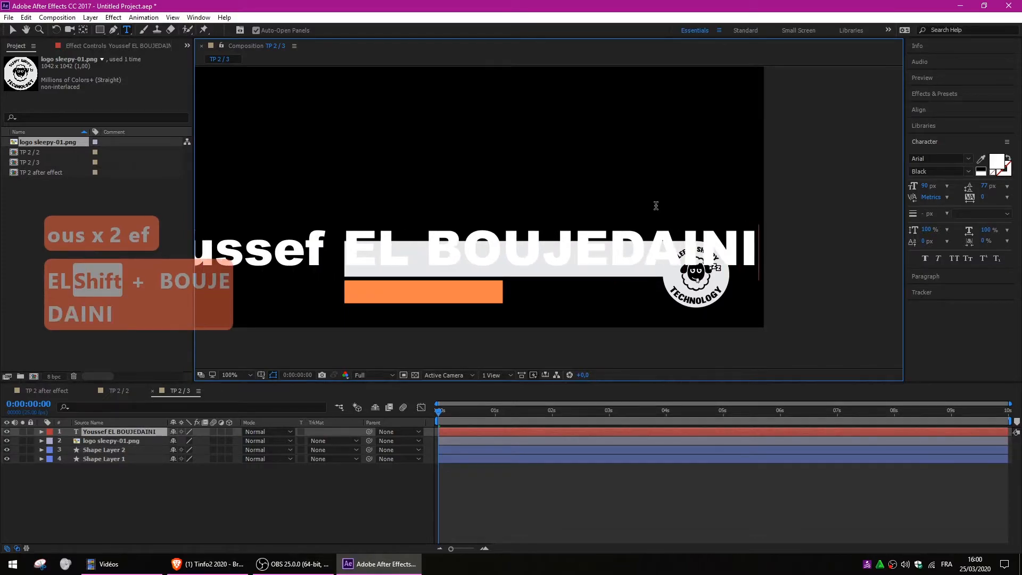
# Set the name text's font size to 41 px.
pyautogui.tripleClick(509, 254)
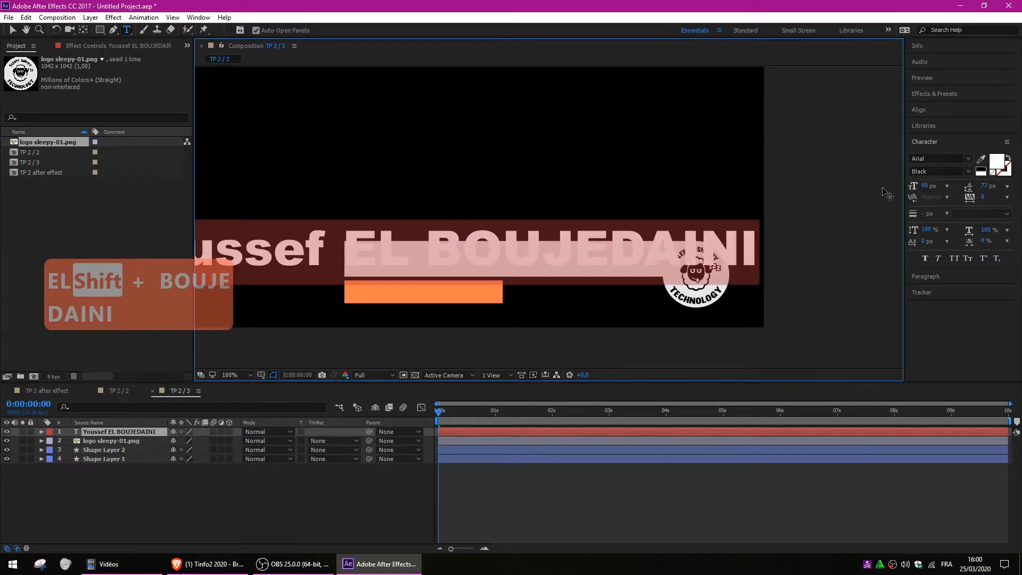
pyautogui.moveTo(924, 187); pyautogui.dragTo(889, 181)
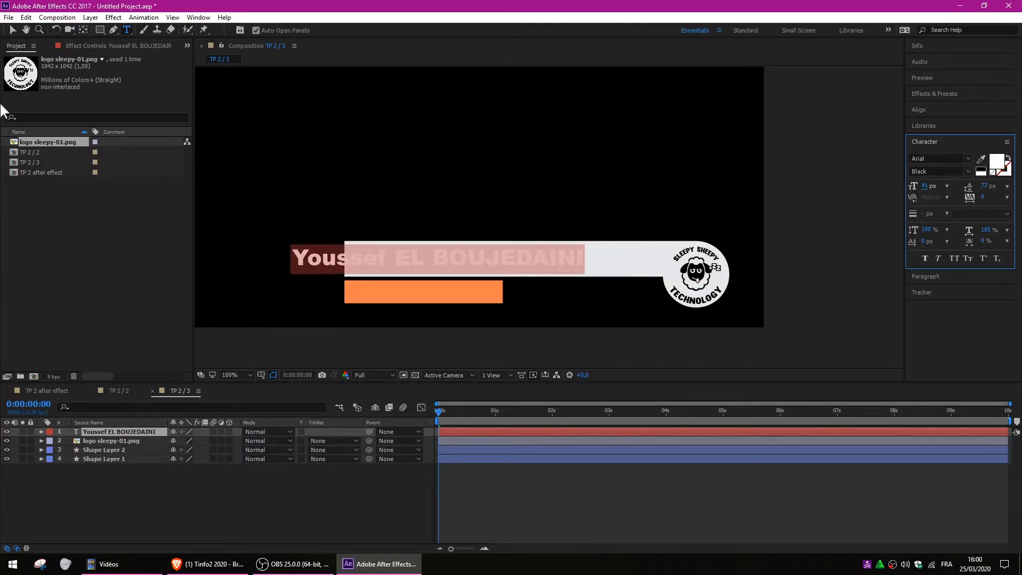
pyautogui.click(13, 29)
# Move the name into the grey bar, colour it black (#000000), and scale it down slightly.
pyautogui.moveTo(468, 250); pyautogui.dragTo(542, 258)
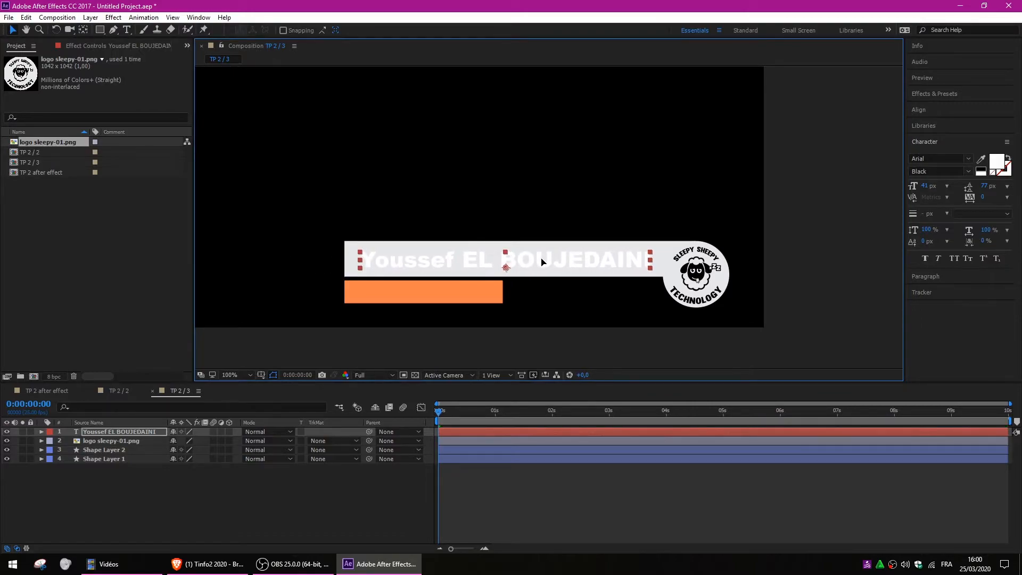
pyautogui.click(996, 161)
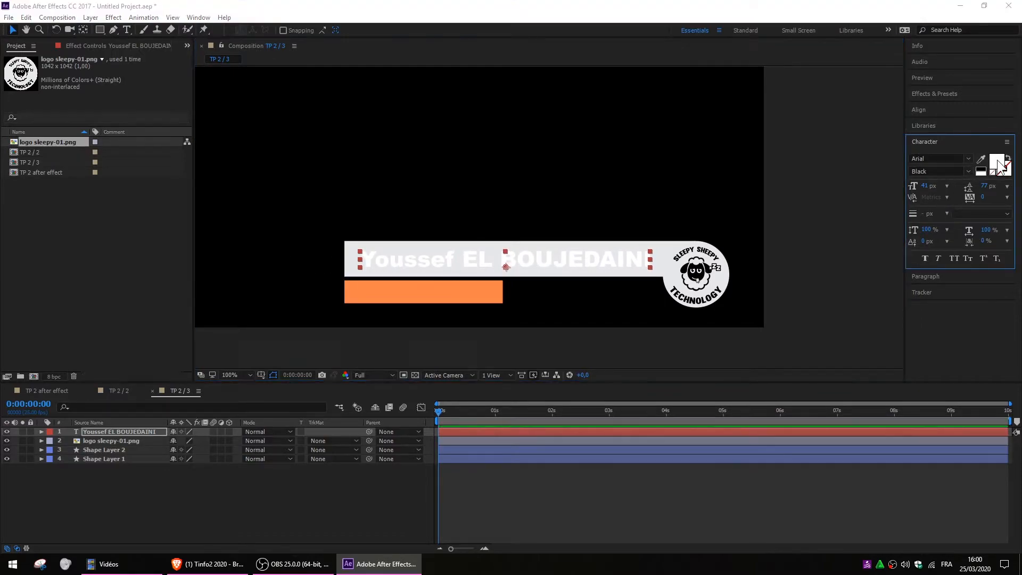
pyautogui.moveTo(313, 399); pyautogui.dragTo(229, 474)
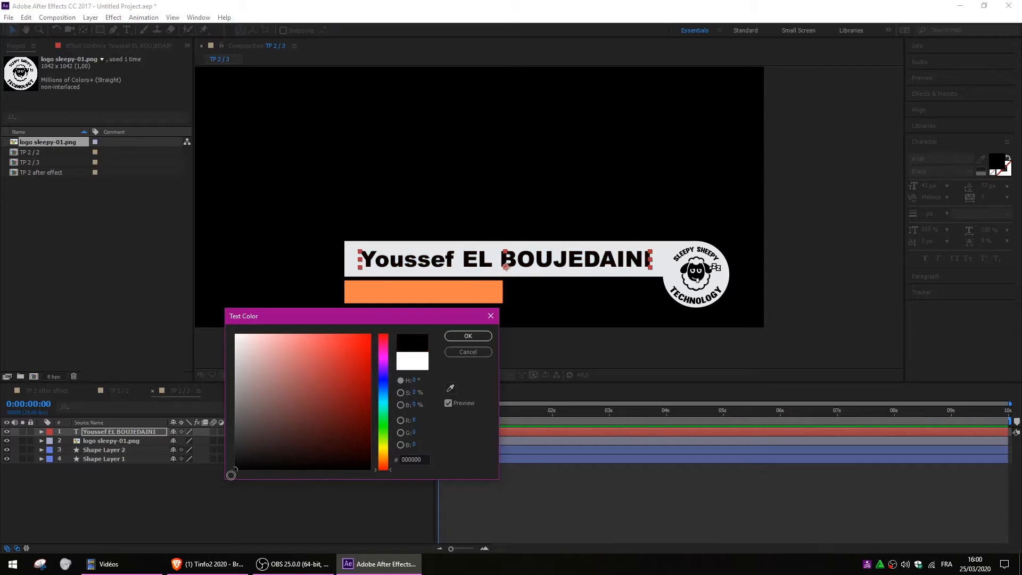
pyautogui.click(452, 334)
pyautogui.press('Left')
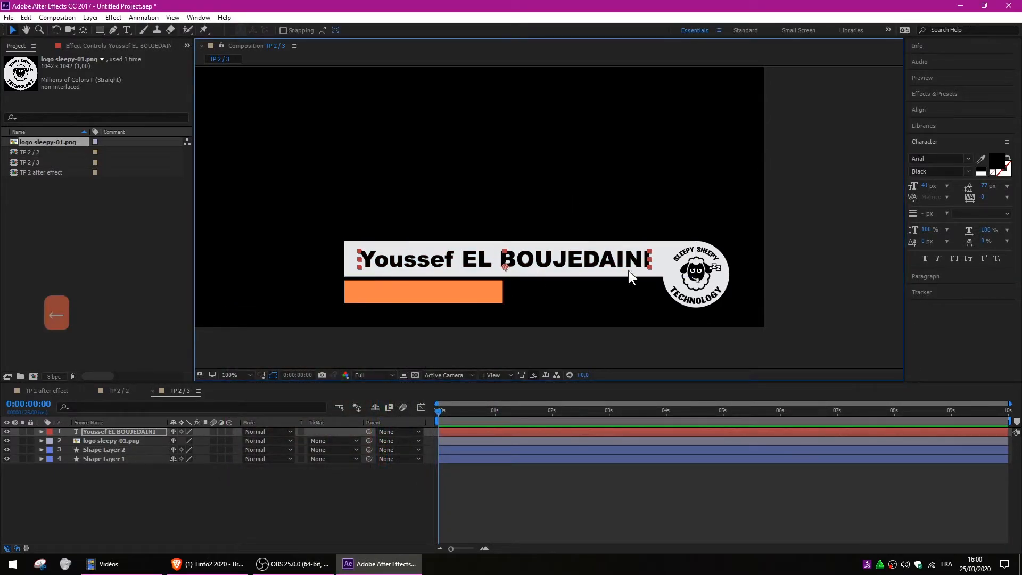
pyautogui.moveTo(648, 266)
pyautogui.mouseDown()
pyautogui.moveTo(620, 264)
pyautogui.moveTo(634, 267)
pyautogui.mouseUp()
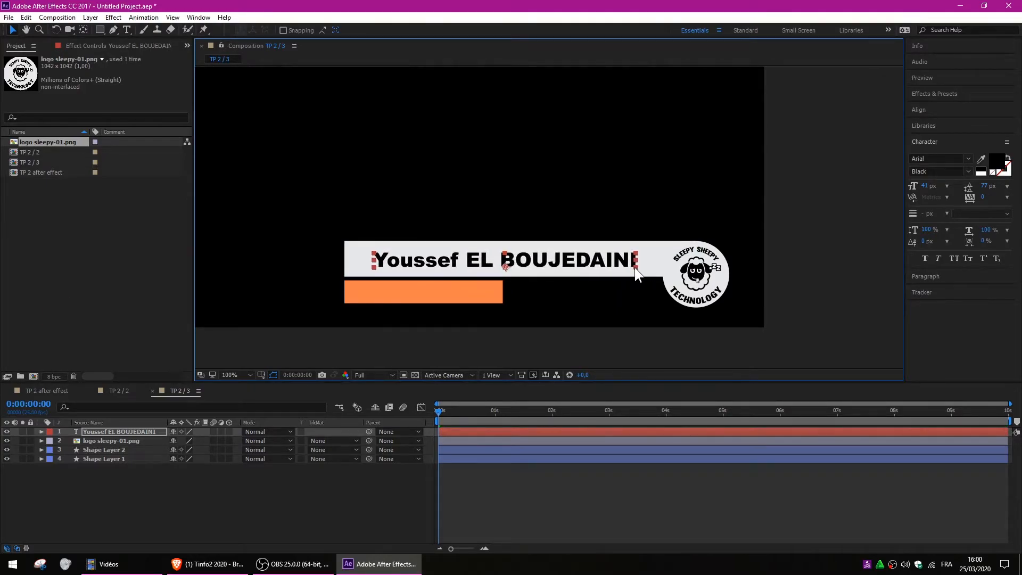
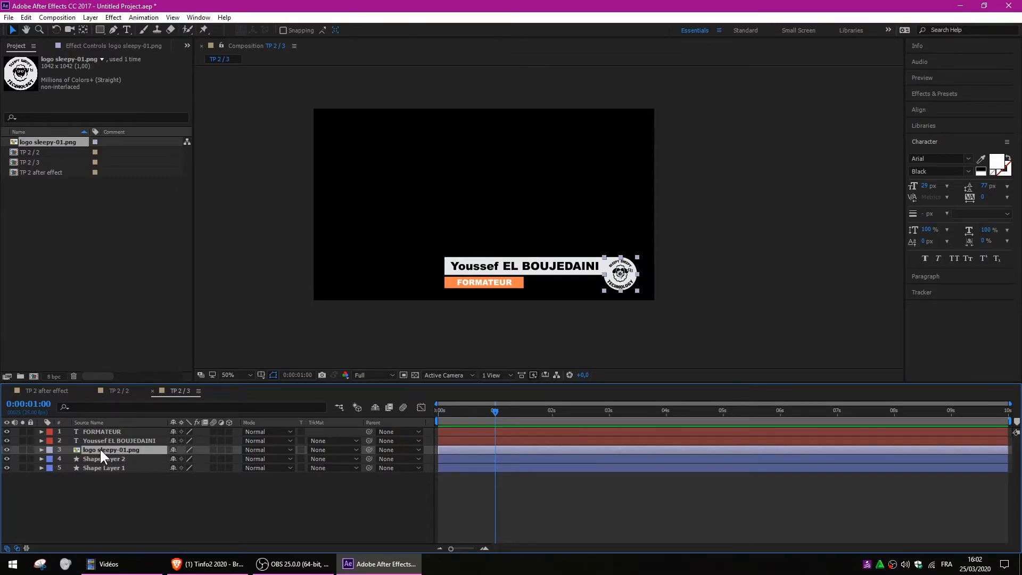
# Show the logo layer's Rotation property with R.
pyautogui.press('r')
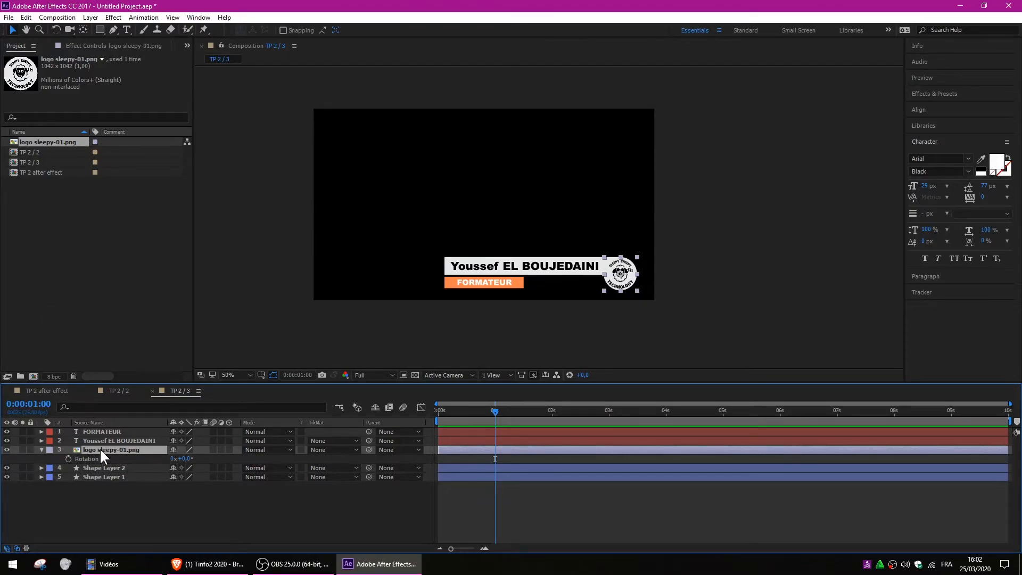
# Key the logo's Position and Rotation at 1 second, plus a Position keyframe at 2 seconds.
pyautogui.hotkey('shift', 'p')
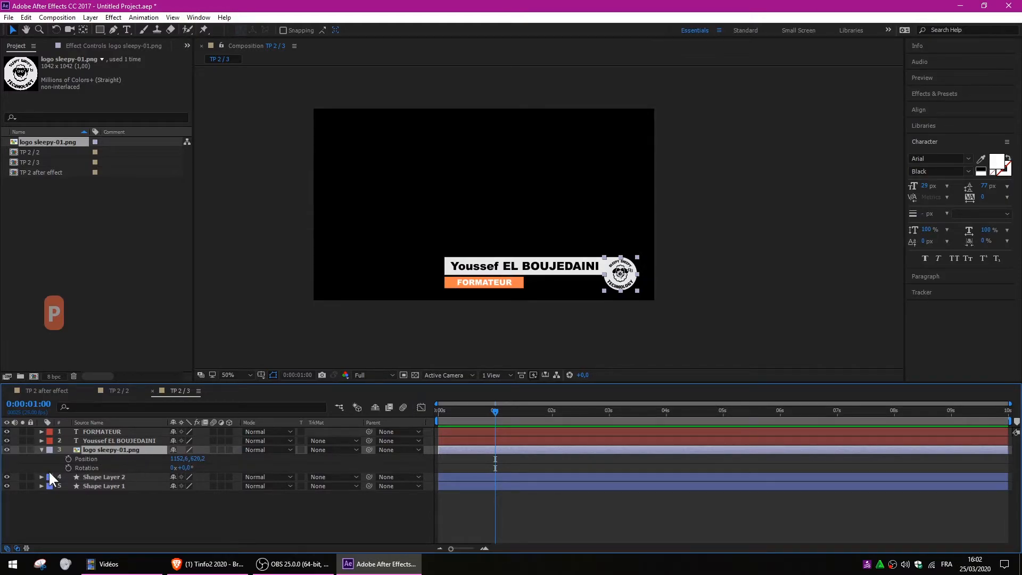
pyautogui.click(68, 458)
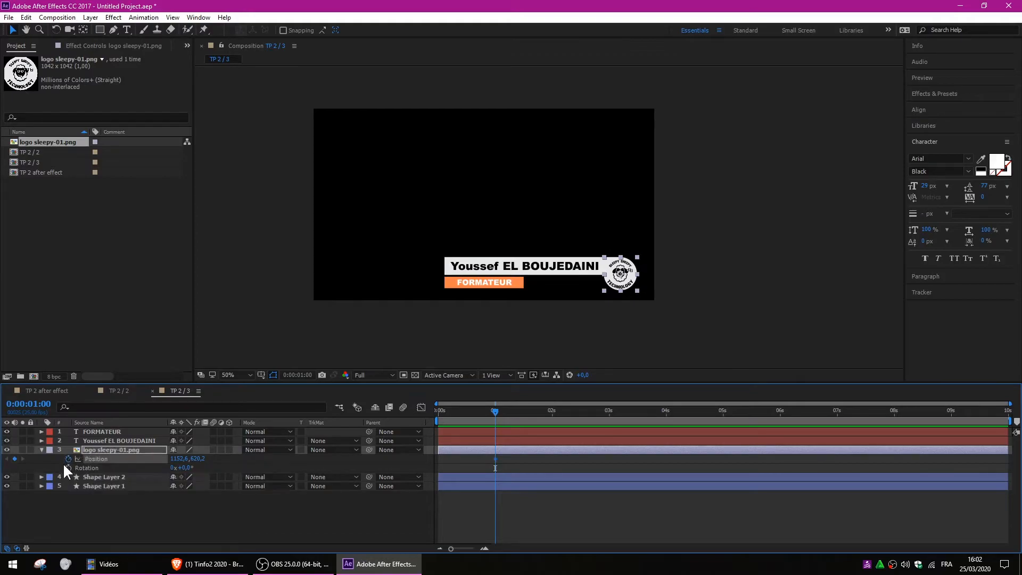
pyautogui.click(68, 468)
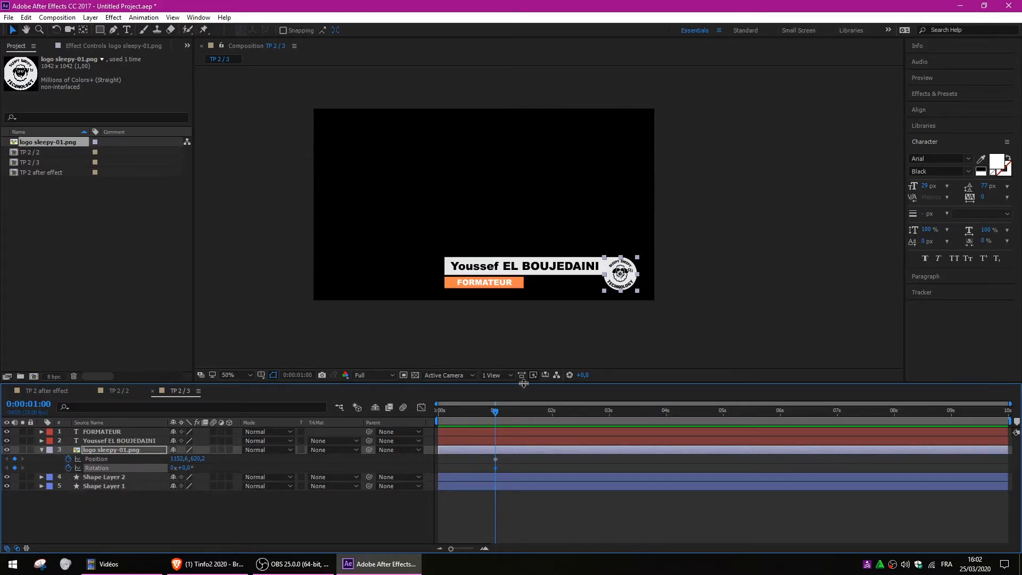
pyautogui.moveTo(497, 411); pyautogui.dragTo(553, 409)
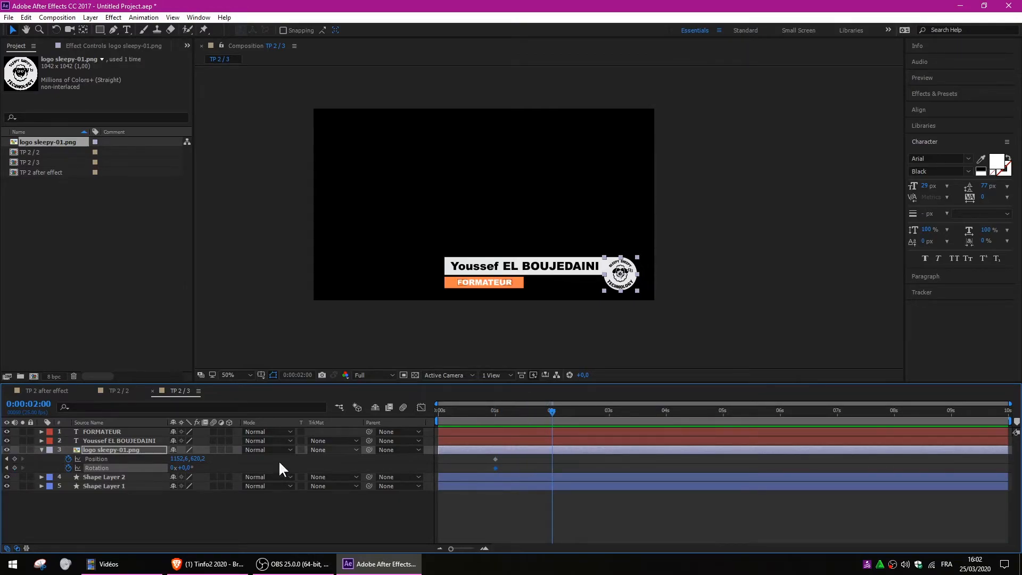
pyautogui.click(14, 459)
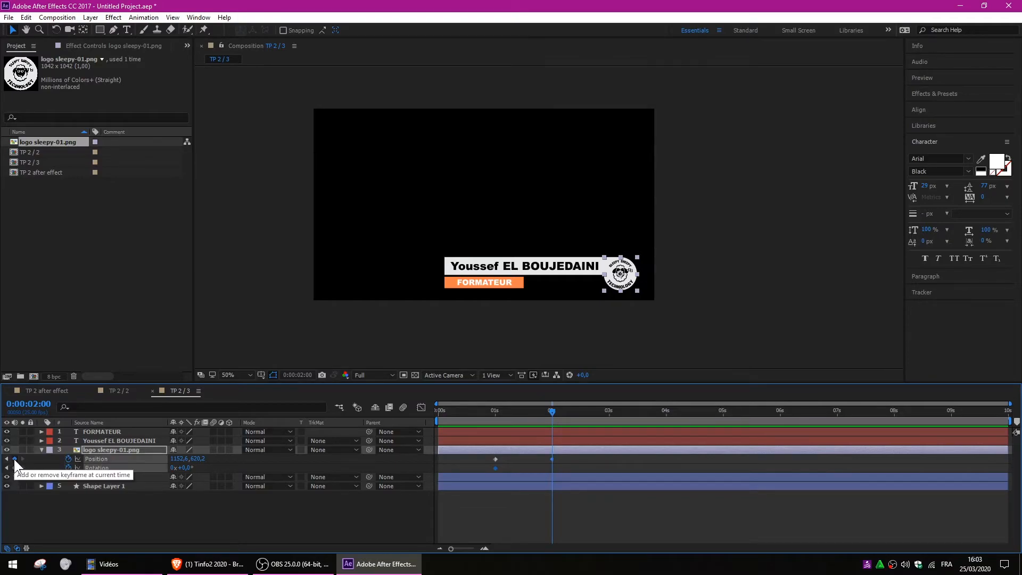
# Add a Rotation keyframe at 2 seconds and move the logo off-frame right at 1 second.
pyautogui.click(13, 467)
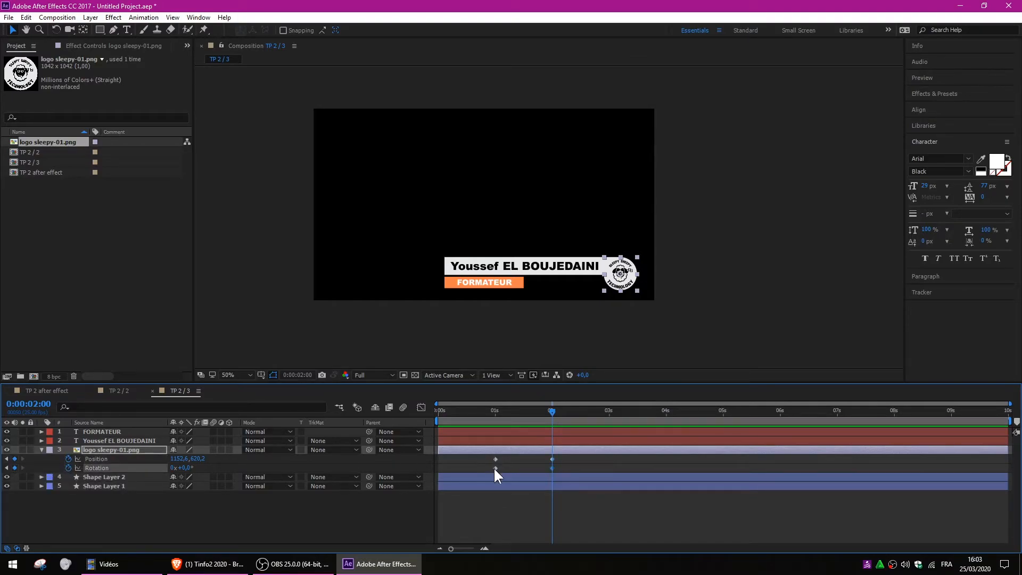
pyautogui.moveTo(495, 409); pyautogui.dragTo(551, 412)
pyautogui.moveTo(559, 455); pyautogui.dragTo(549, 469)
pyautogui.moveTo(550, 411); pyautogui.dragTo(497, 412)
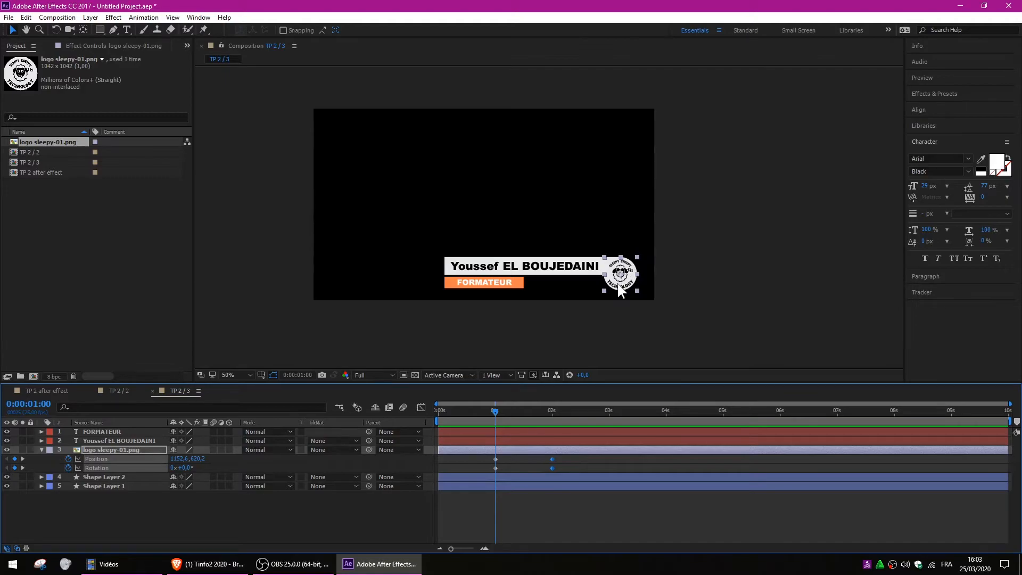
pyautogui.moveTo(617, 283); pyautogui.dragTo(684, 291)
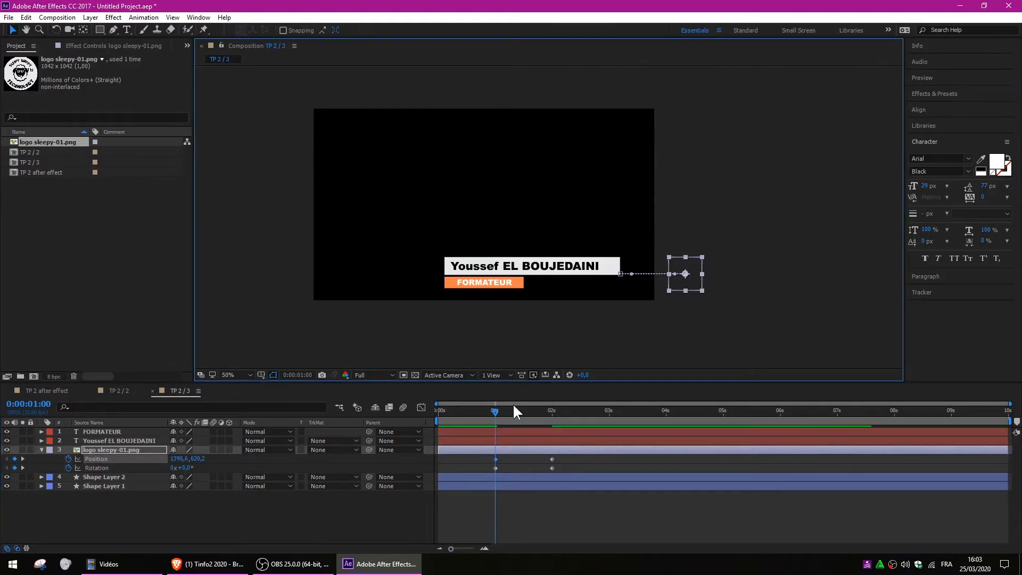
pyautogui.click(494, 410)
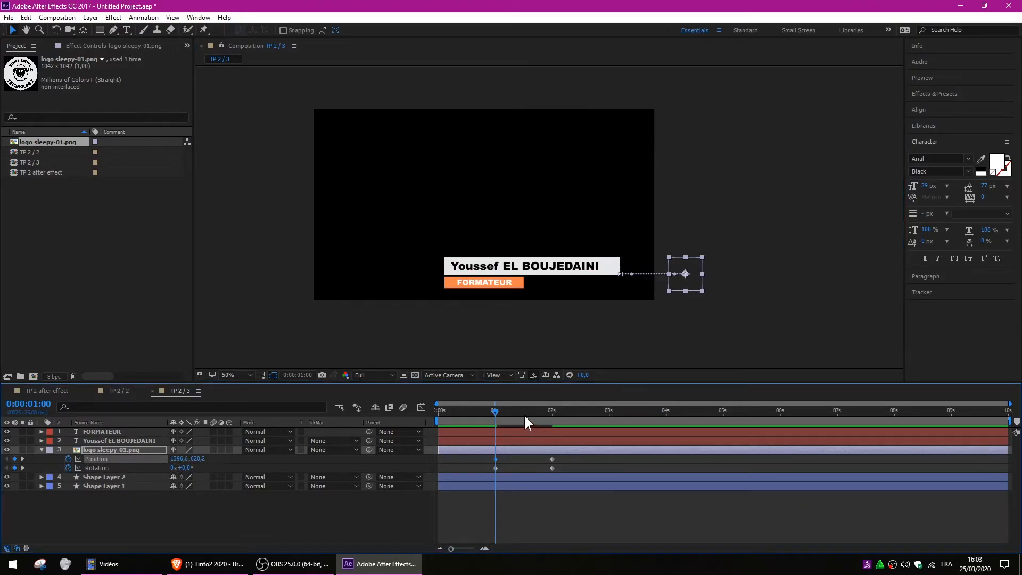
# Set the logo's Rotation to 1 full revolution at 2 seconds and scrub the roll-in.
pyautogui.moveTo(521, 410); pyautogui.dragTo(551, 411)
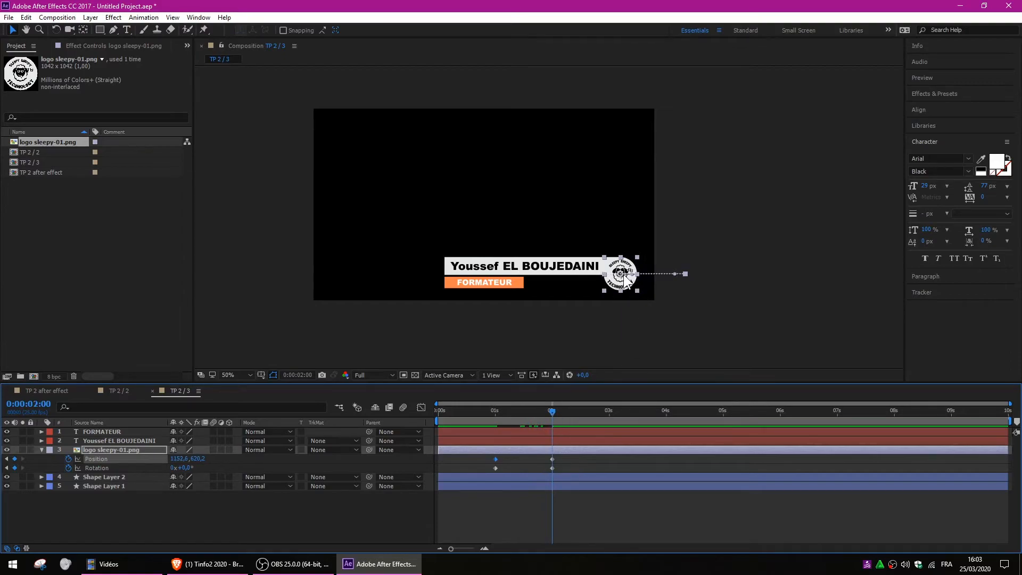
pyautogui.click(172, 467)
pyautogui.write('1')
pyautogui.press('Return')
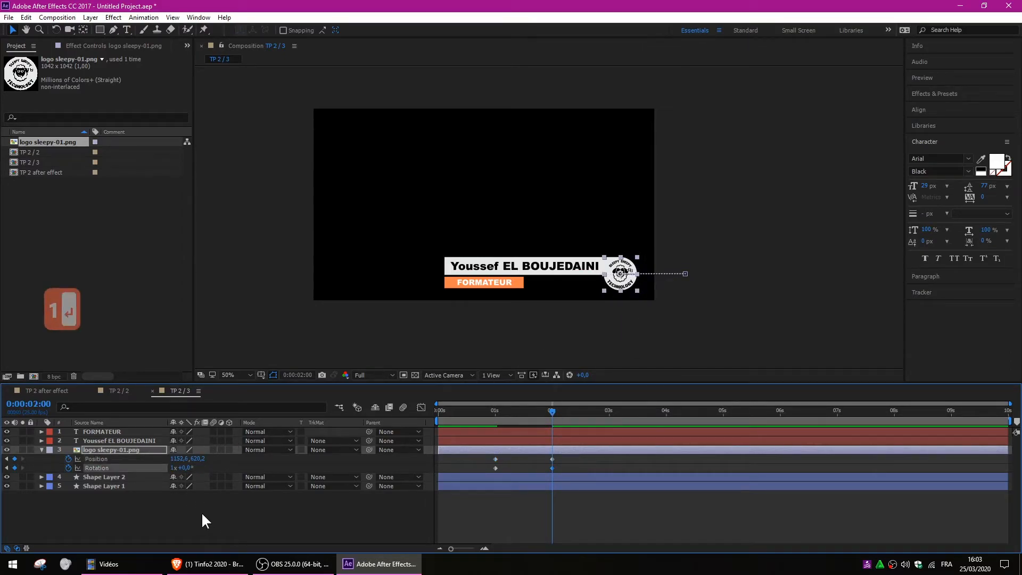
pyautogui.click(209, 506)
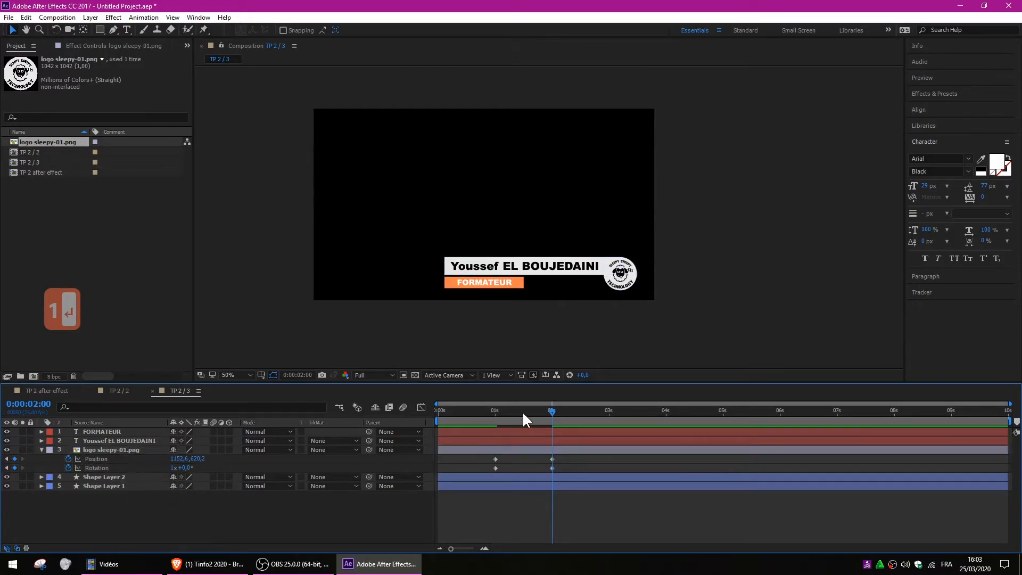
pyautogui.moveTo(522, 411); pyautogui.dragTo(474, 411)
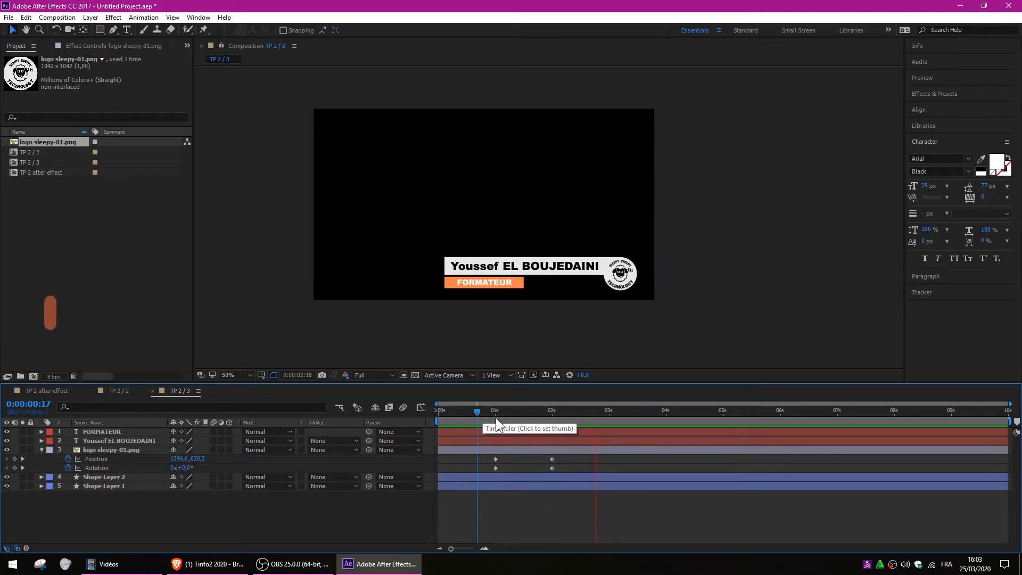
# Change the logo's Rotation at 2 seconds to 2 revolutions.
pyautogui.moveTo(496, 417); pyautogui.dragTo(547, 410)
pyautogui.click(173, 467)
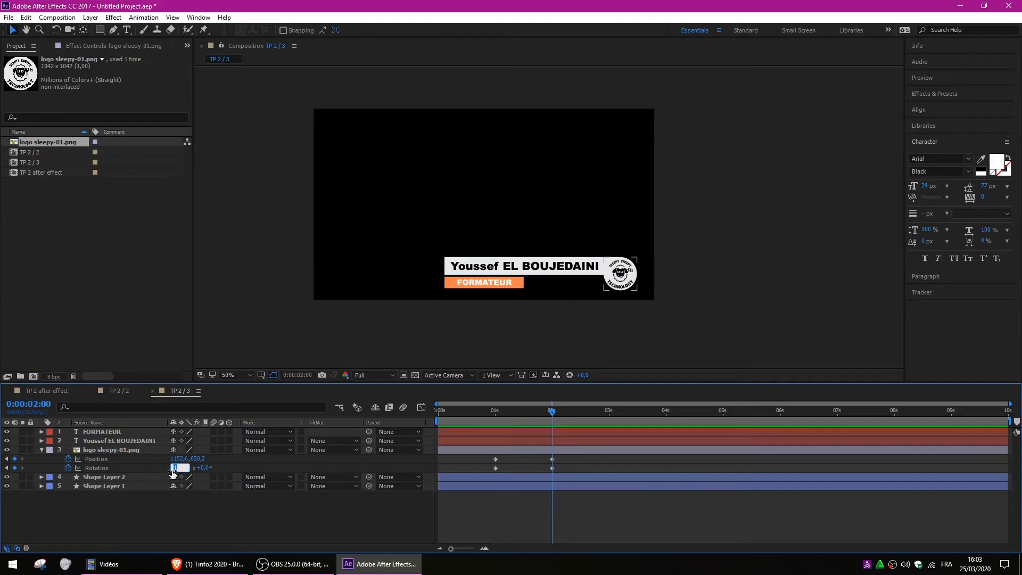
pyautogui.write('2')
pyautogui.press('Return')
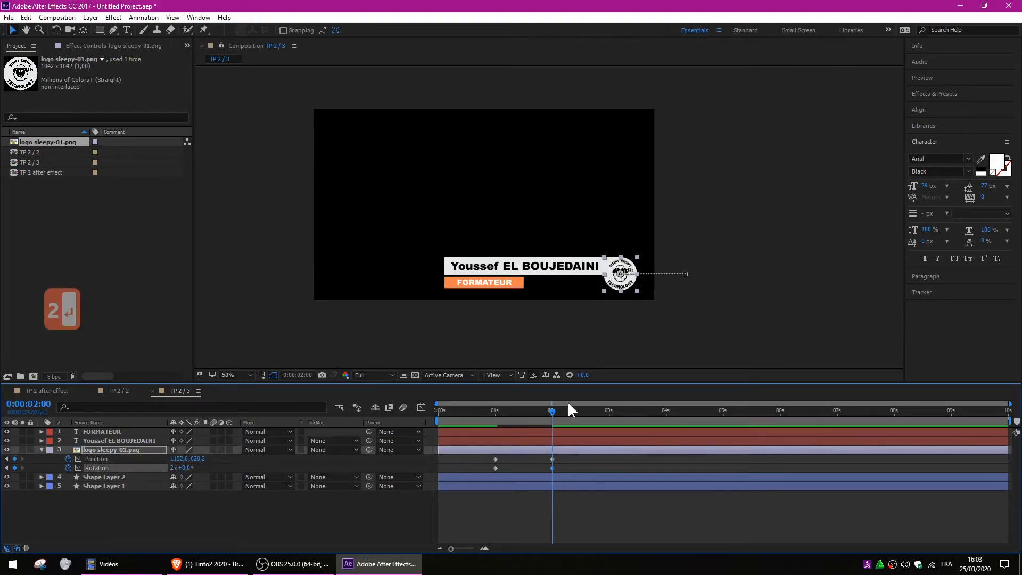
# Preview and scrub the logo's two-turn roll-in between 1 and 2 seconds.
pyautogui.click(474, 409)
pyautogui.press('space')
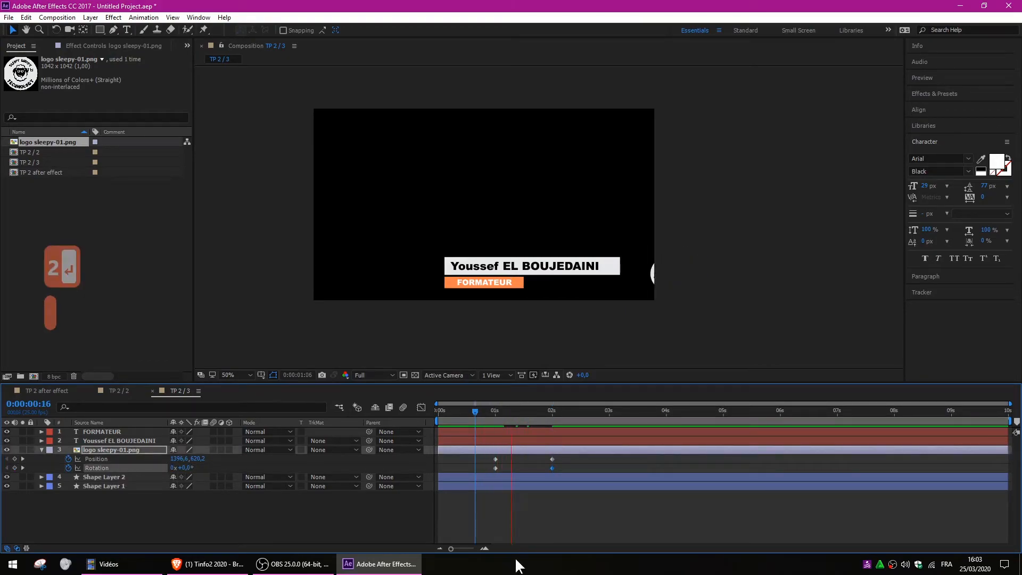
pyautogui.click(495, 409)
pyautogui.click(474, 410)
pyautogui.press('space')
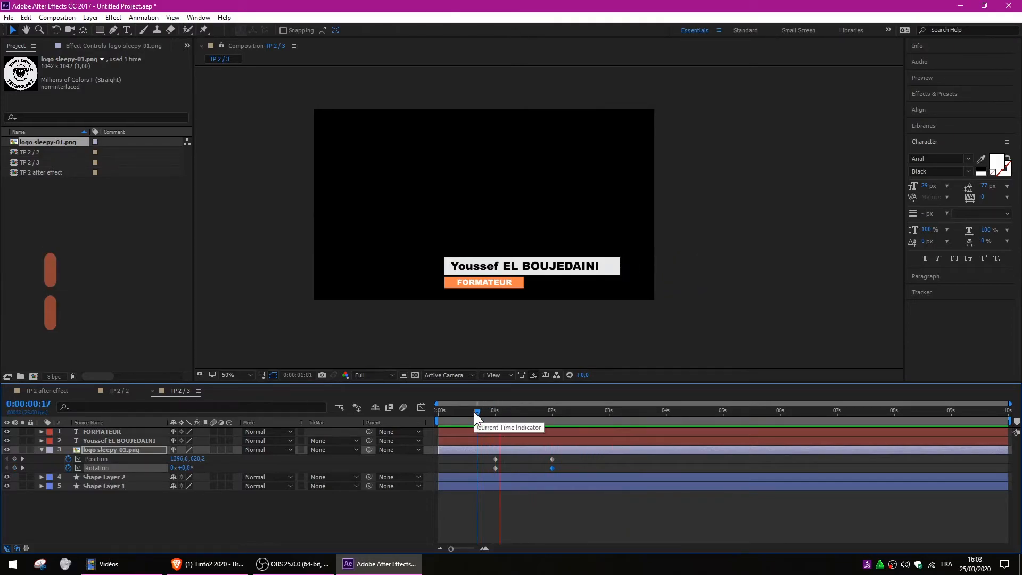
pyautogui.click(494, 410)
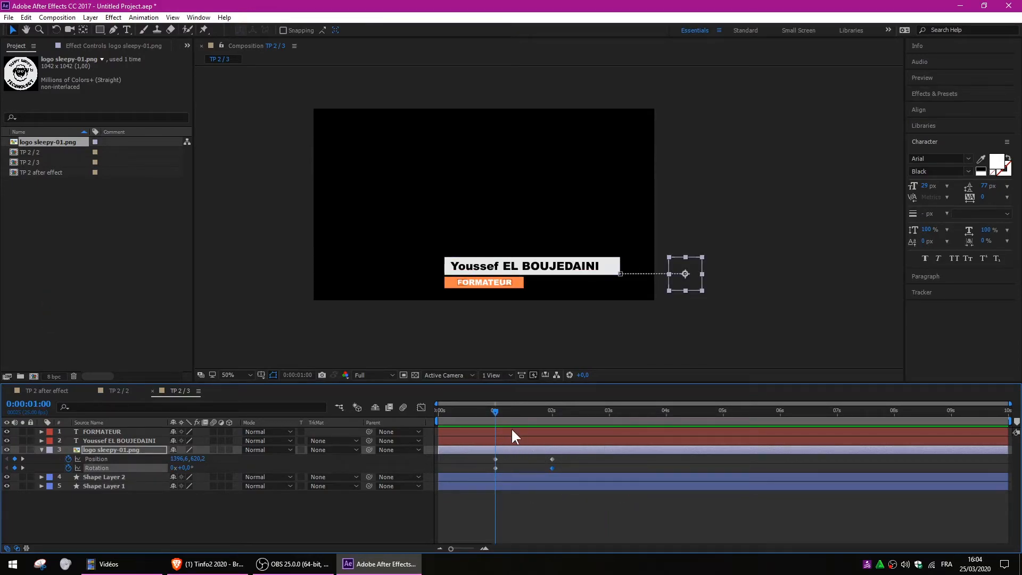
pyautogui.click(511, 408)
pyautogui.moveTo(518, 409); pyautogui.dragTo(551, 409)
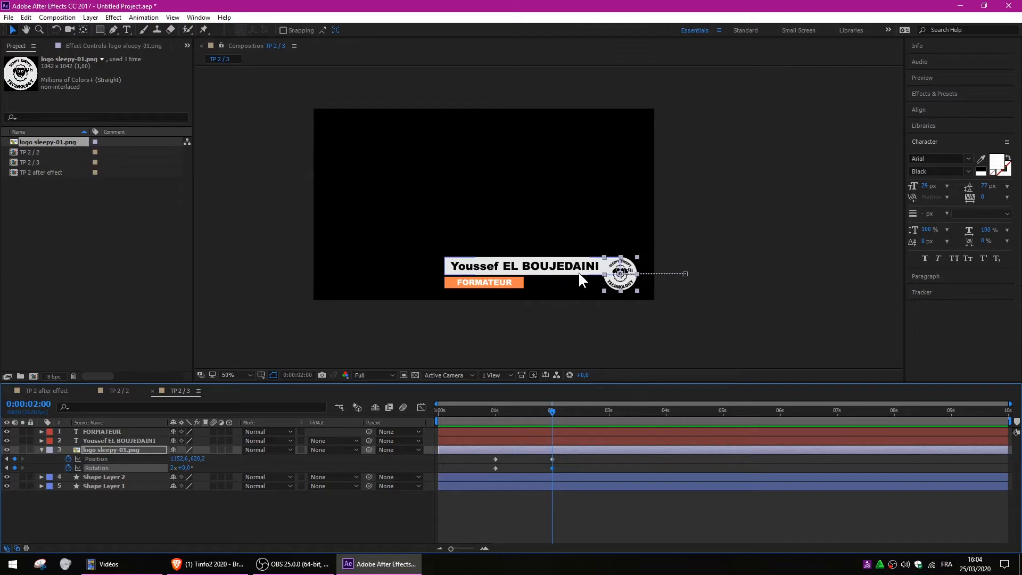
pyautogui.press('ctrl')
pyautogui.press('ctrl')
pyautogui.press('ctrl')
pyautogui.press('ctrl')
pyautogui.press('ctrl')
# Key the white bar's Position at 2 seconds and 0:00:02:13, with the bar off-frame right at 2 seconds.
pyautogui.click(97, 438)
pyautogui.click(94, 484)
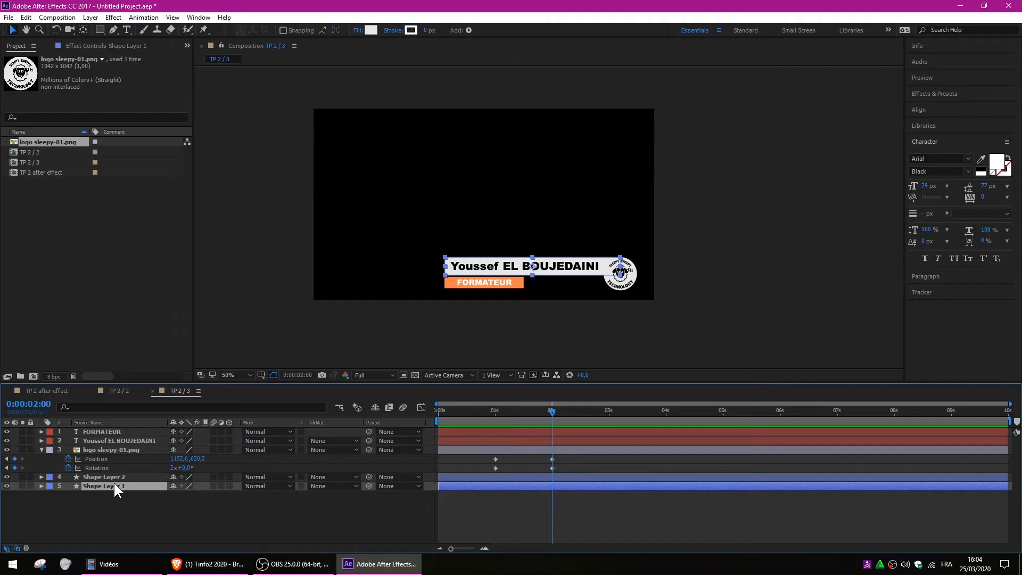
pyautogui.press('p')
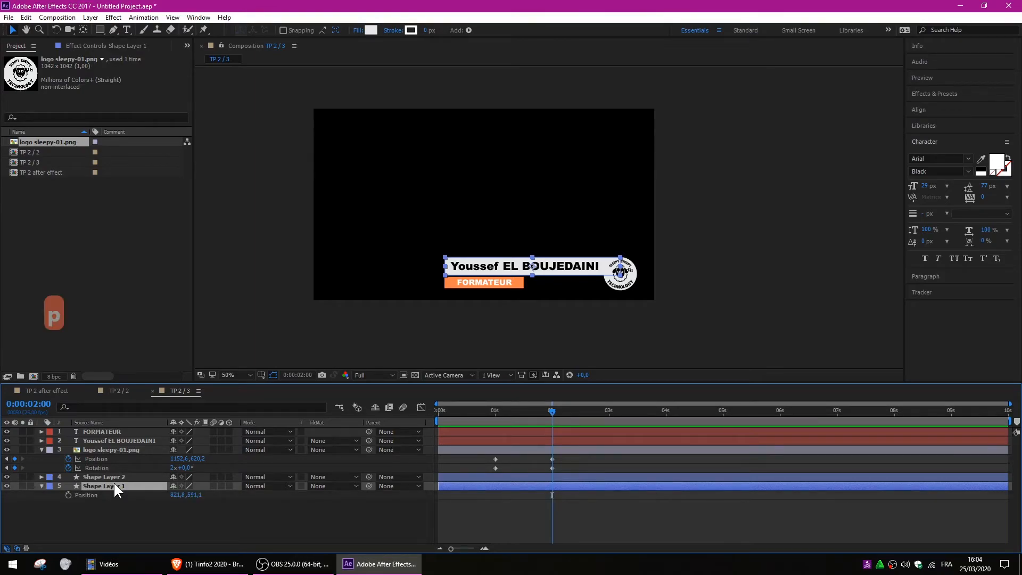
pyautogui.click(67, 494)
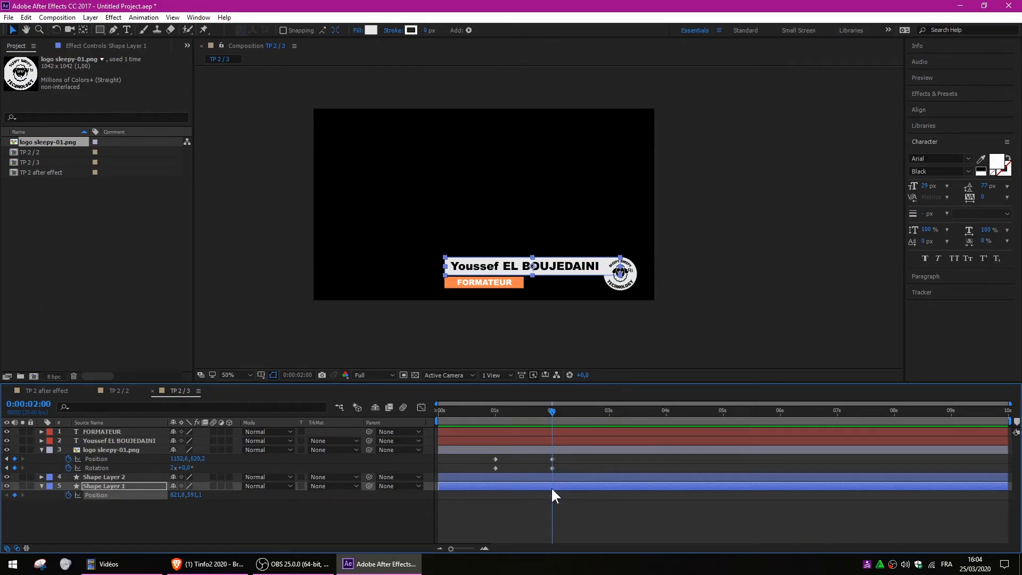
pyautogui.moveTo(552, 413); pyautogui.dragTo(582, 414)
pyautogui.moveTo(579, 410); pyautogui.dragTo(556, 411)
pyautogui.moveTo(570, 269); pyautogui.dragTo(800, 277)
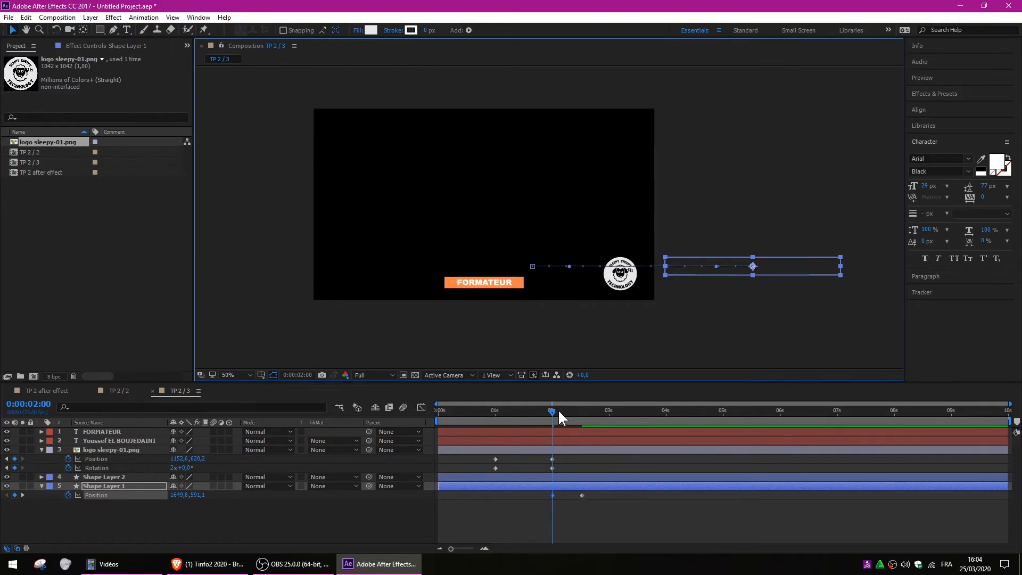
# Preview the white bar sliding into place.
pyautogui.moveTo(558, 409); pyautogui.dragTo(423, 408)
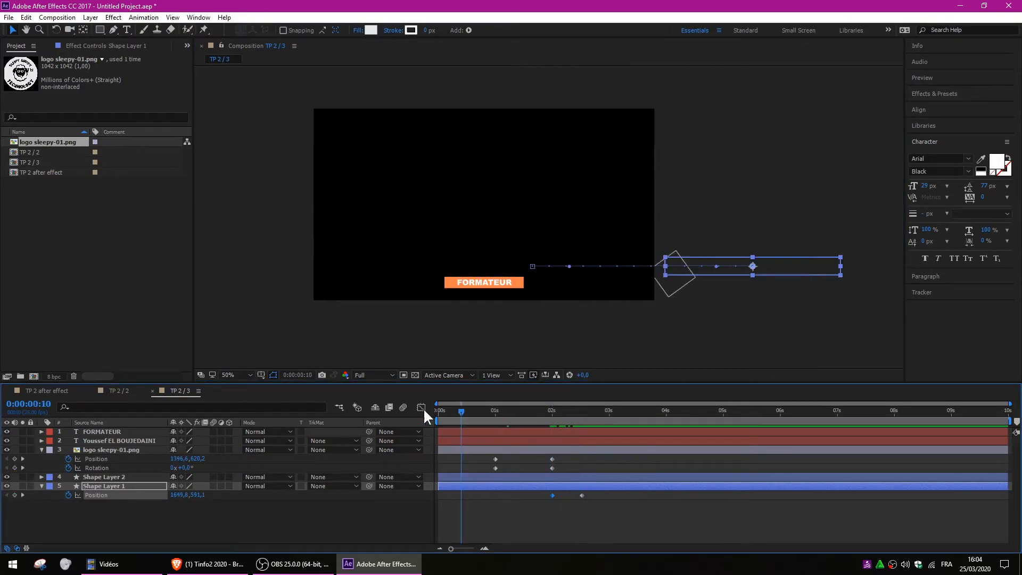
pyautogui.press('space')
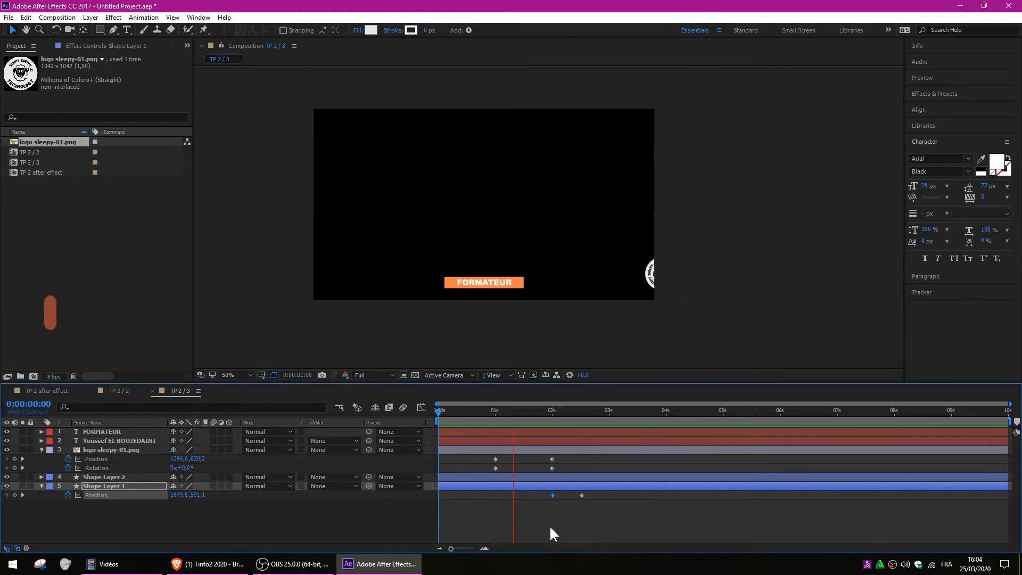
pyautogui.click(551, 410)
pyautogui.moveTo(551, 410); pyautogui.dragTo(580, 413)
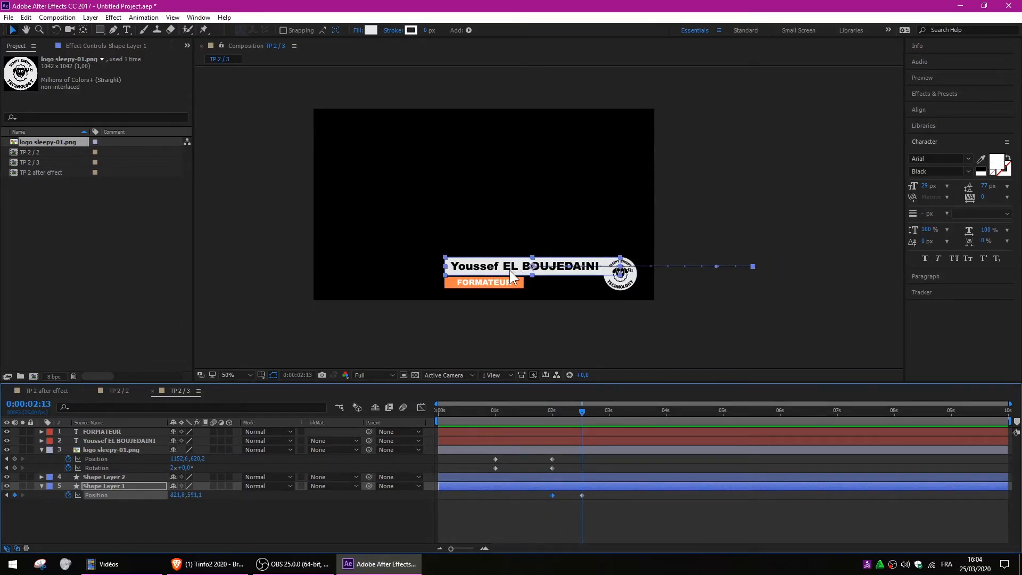
pyautogui.click(255, 519)
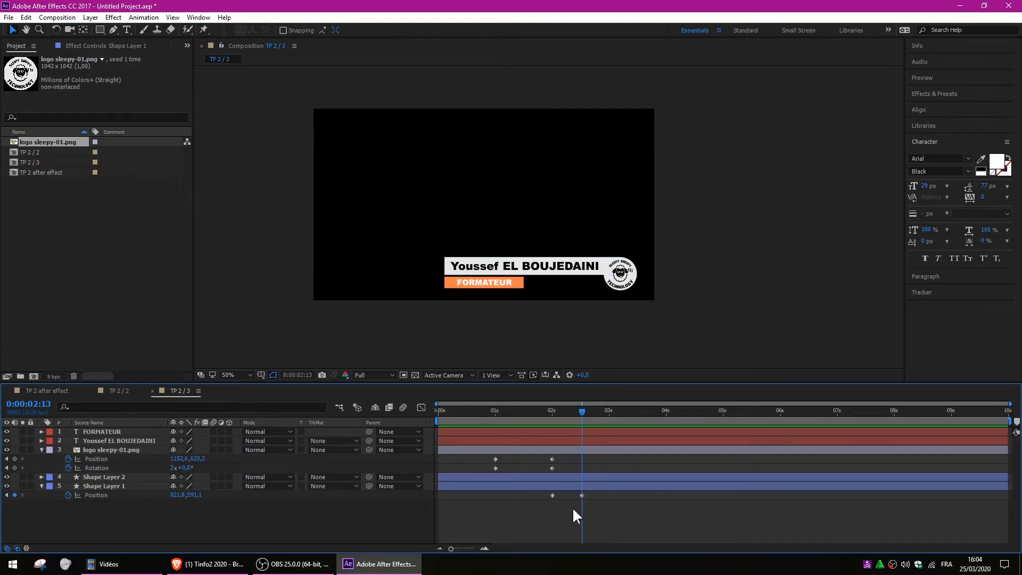
# Key the name text's Opacity from 0% up to 100% at 3 seconds.
pyautogui.click(110, 442)
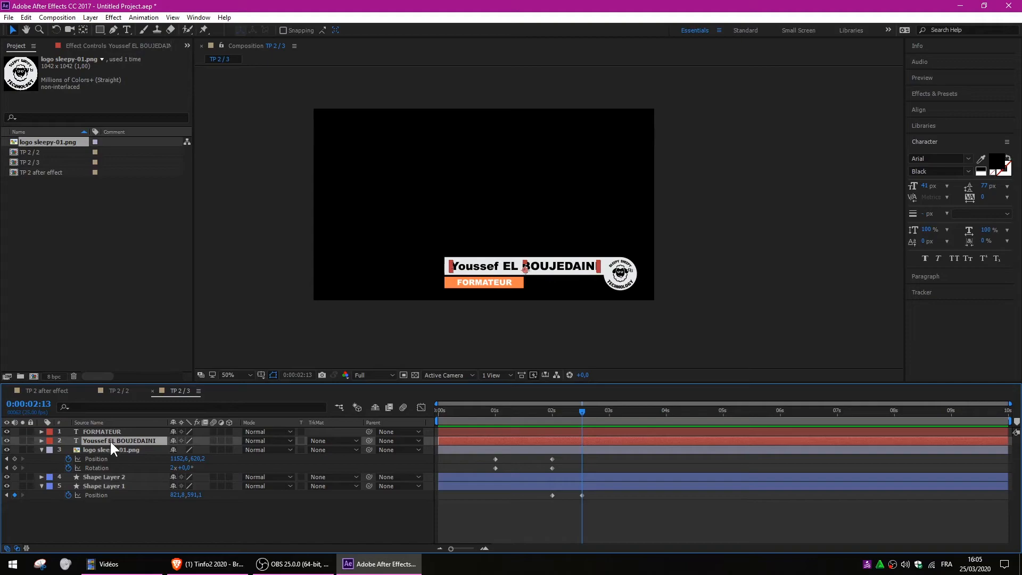
pyautogui.press('t')
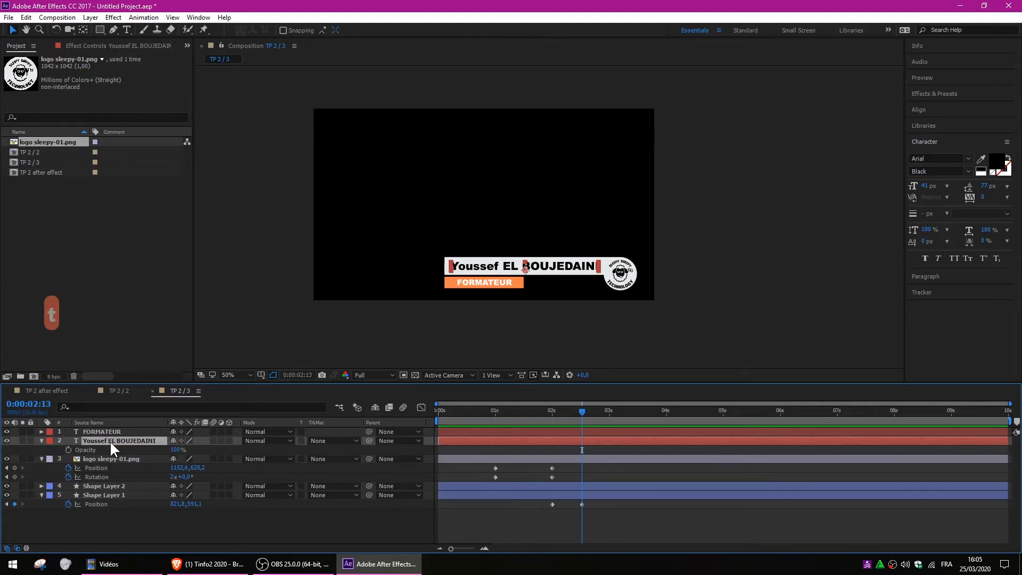
pyautogui.click(66, 447)
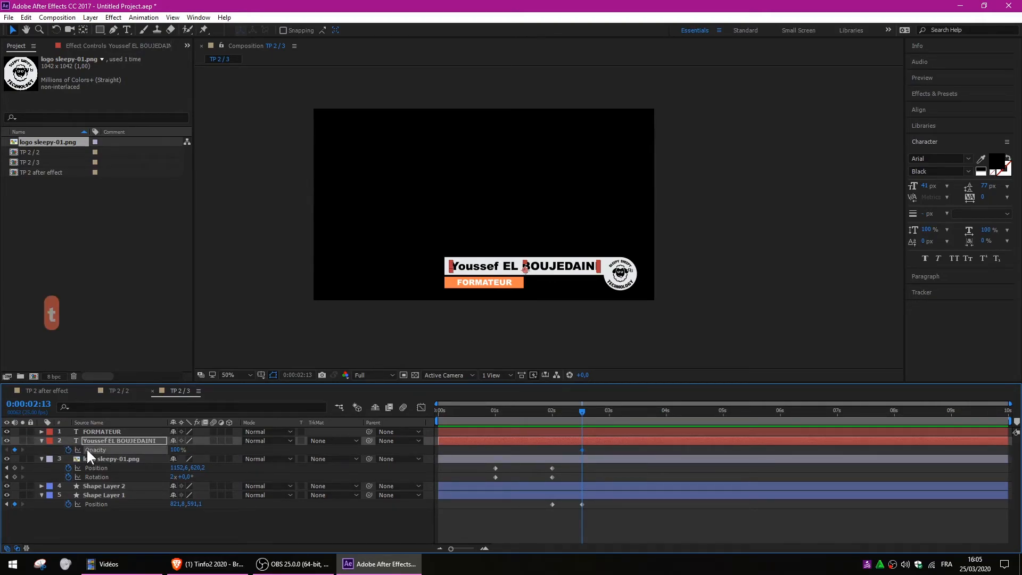
pyautogui.moveTo(169, 451); pyautogui.dragTo(101, 449)
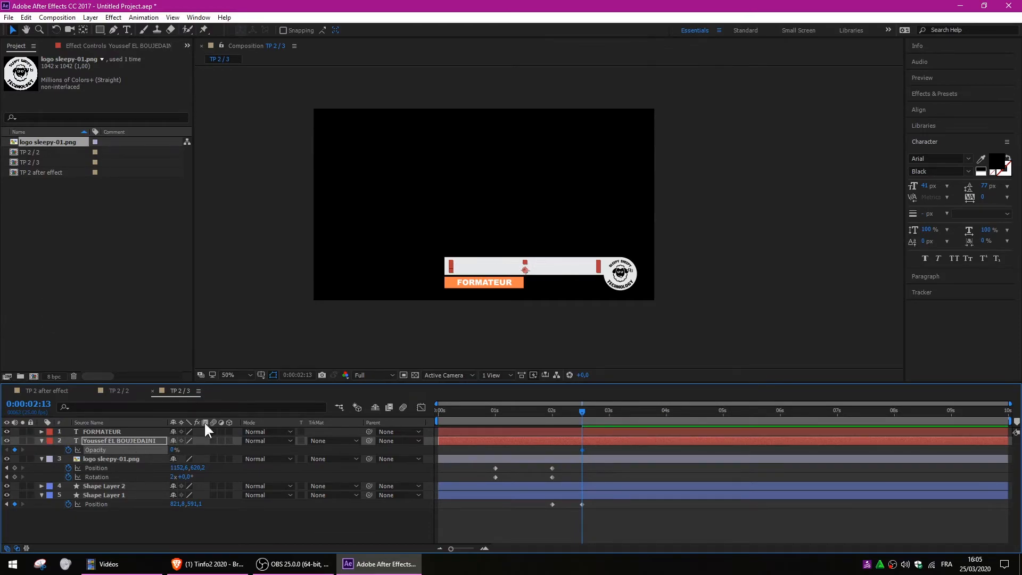
pyautogui.moveTo(582, 410); pyautogui.dragTo(611, 411)
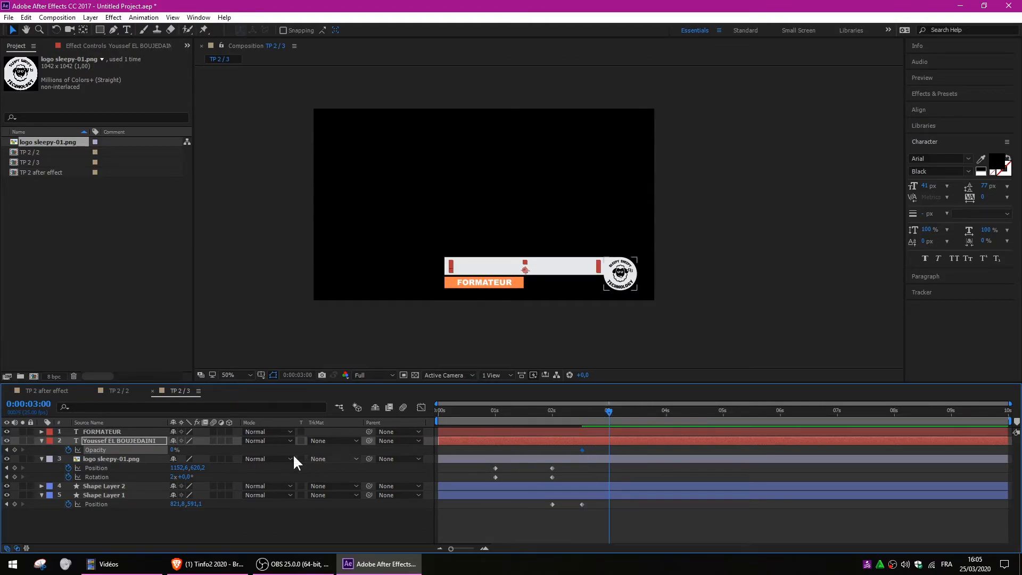
pyautogui.moveTo(171, 451); pyautogui.dragTo(269, 486)
# Preview the name fade-in up to the 3-second mark.
pyautogui.moveTo(610, 409); pyautogui.dragTo(437, 413)
pyautogui.press('space')
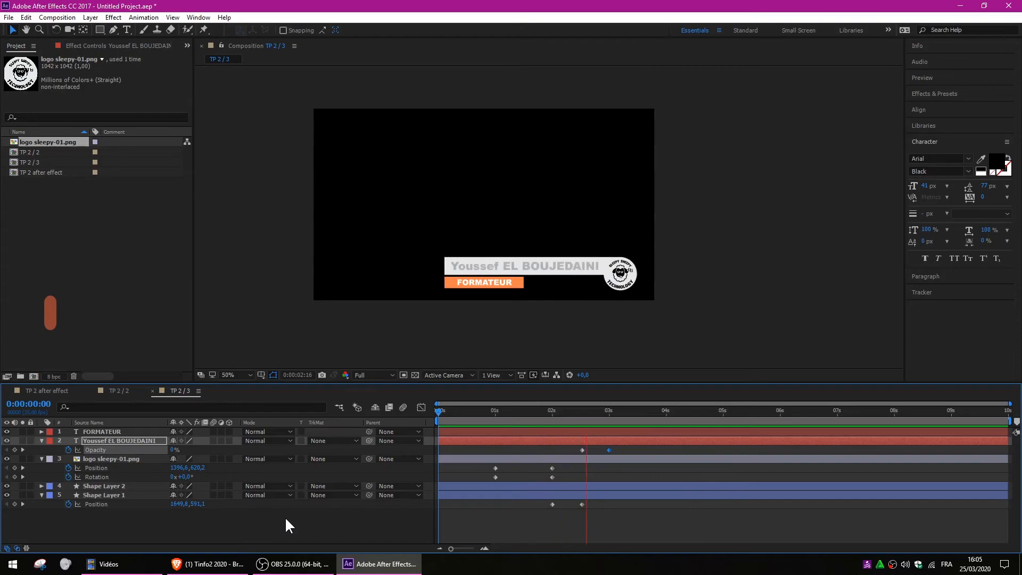
pyautogui.moveTo(599, 410)
pyautogui.mouseDown()
pyautogui.moveTo(579, 410)
pyautogui.moveTo(608, 413)
pyautogui.mouseUp()
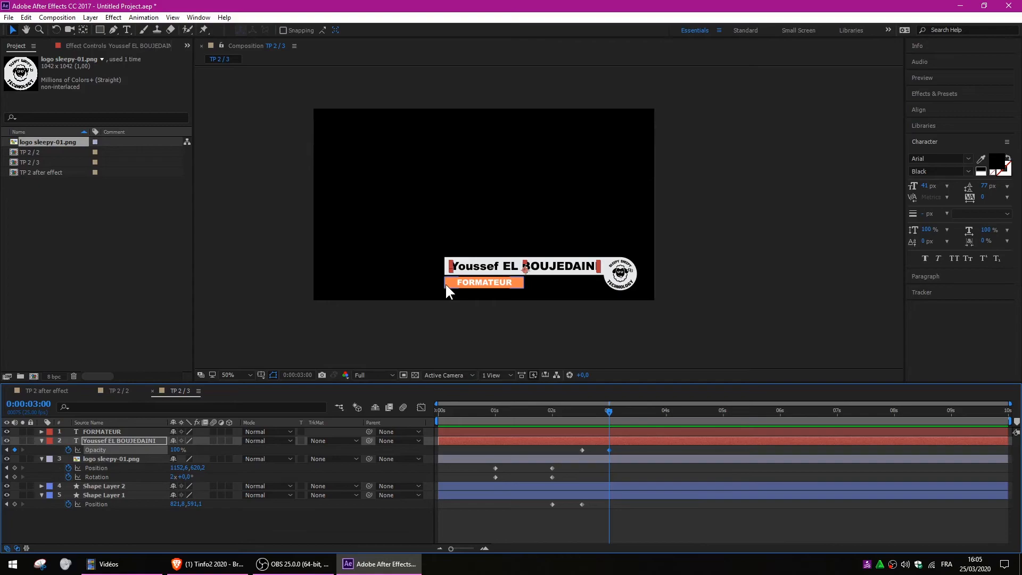
pyautogui.click(96, 487)
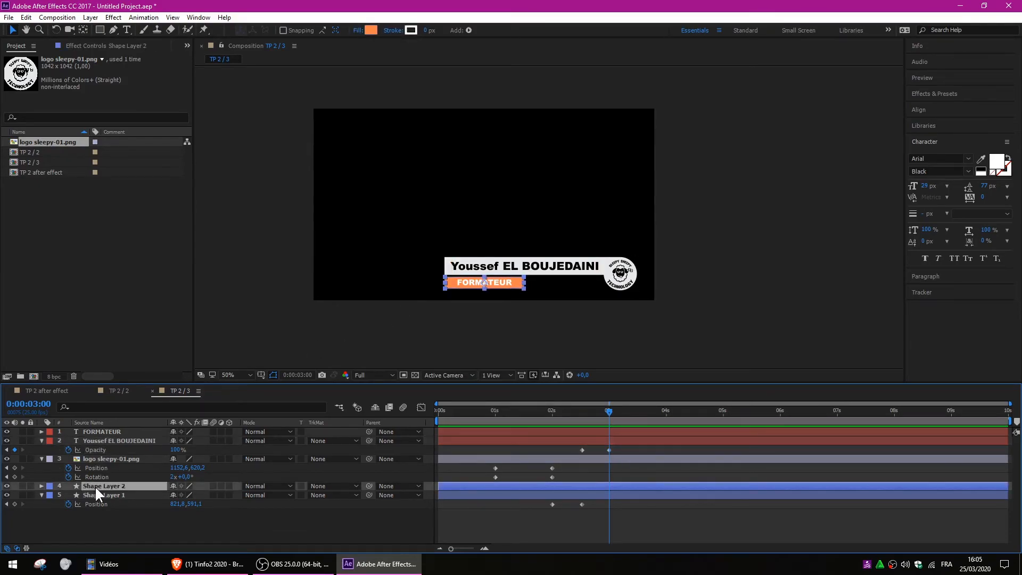
# Set Position and Opacity keyframes on the orange bar at 3 seconds.
pyautogui.press('s')
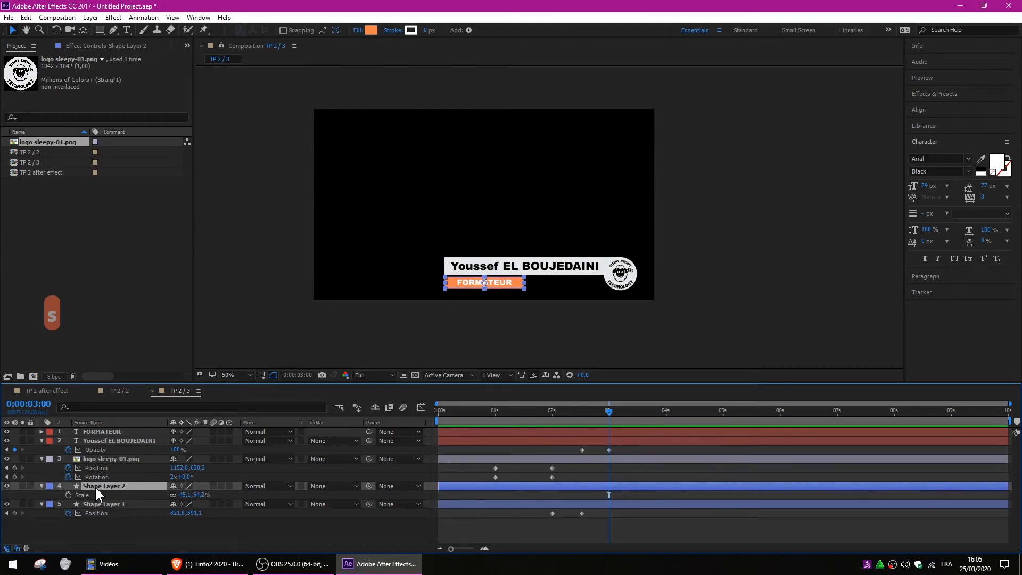
pyautogui.press('t')
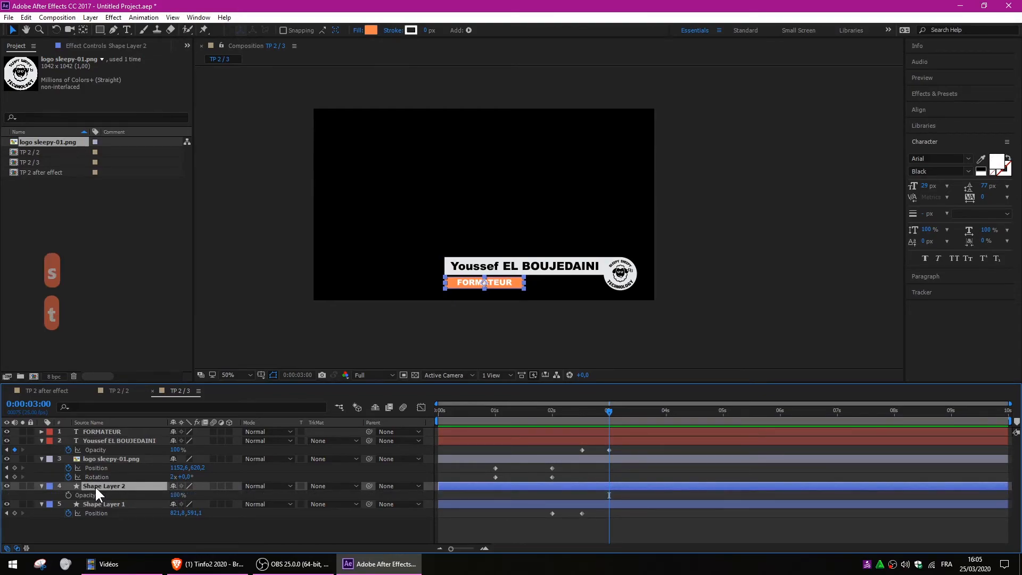
pyautogui.hotkey('shift', 'p')
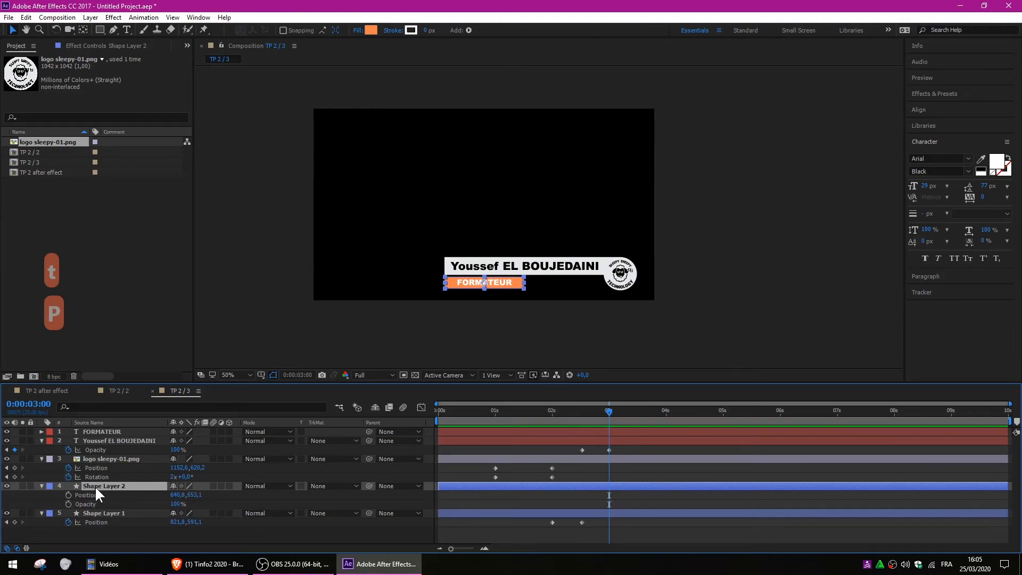
pyautogui.click(68, 495)
pyautogui.click(68, 504)
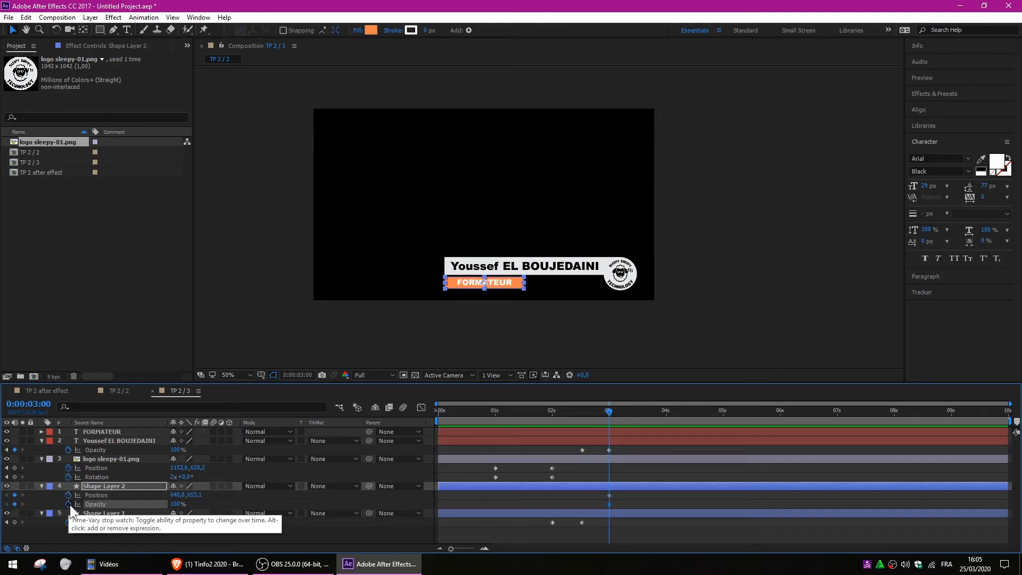
# Rename the orange bar layer 'Care orange' and add a Position keyframe at 0:00:03:13.
pyautogui.click(98, 484)
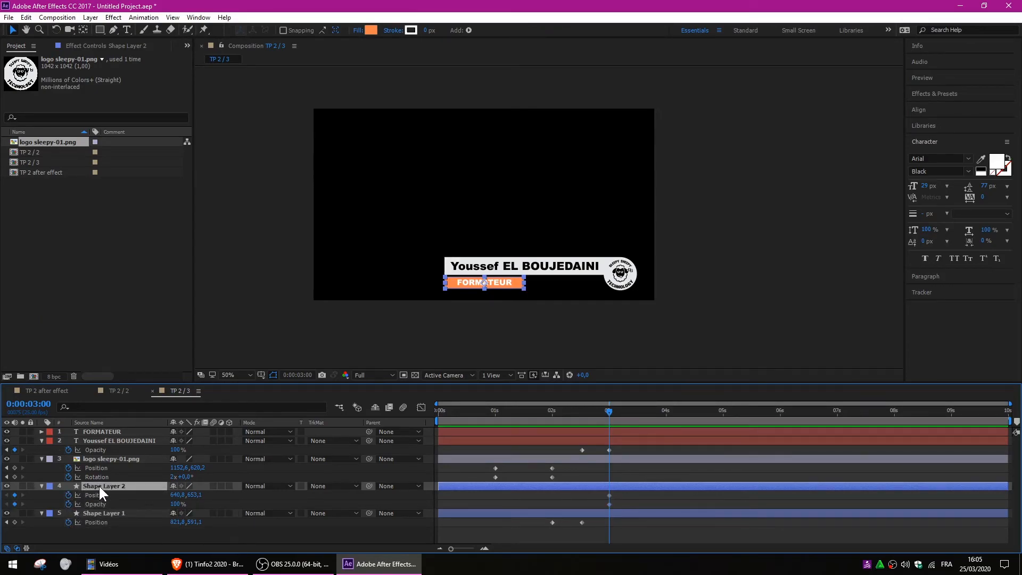
pyautogui.press('Return')
pyautogui.write('Care orange')
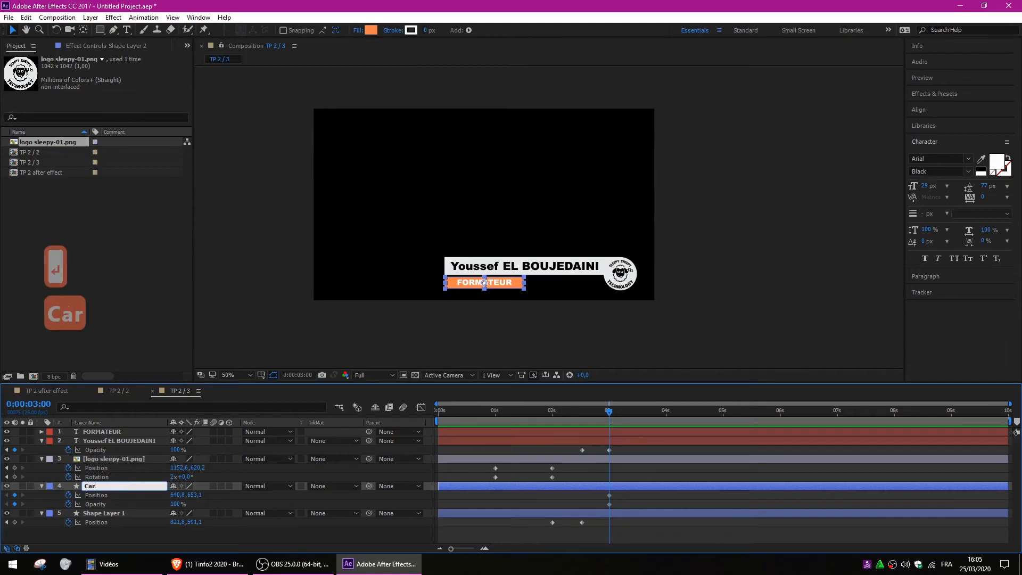
pyautogui.press('Return')
pyautogui.press('\\')
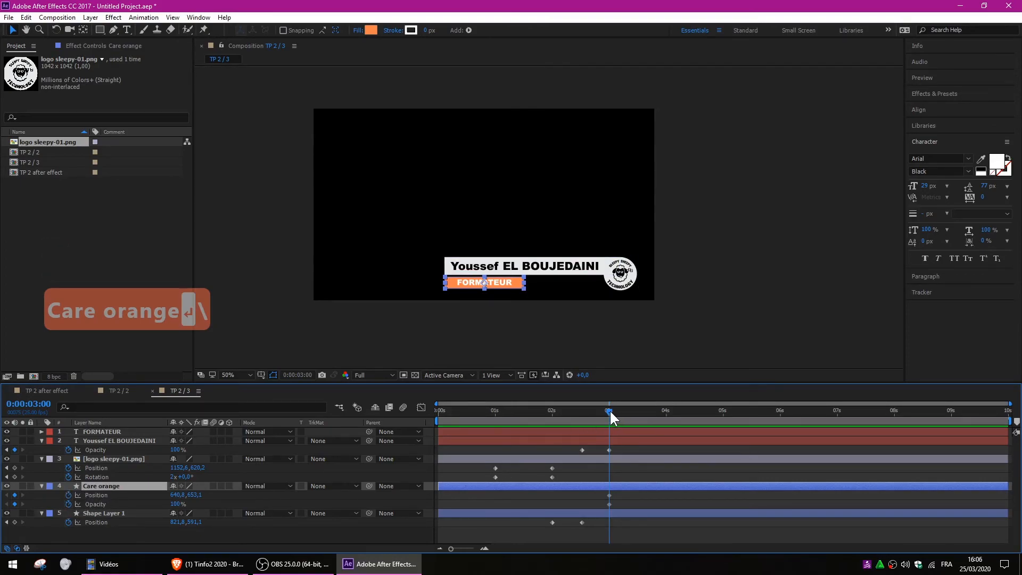
pyautogui.moveTo(609, 409); pyautogui.dragTo(640, 413)
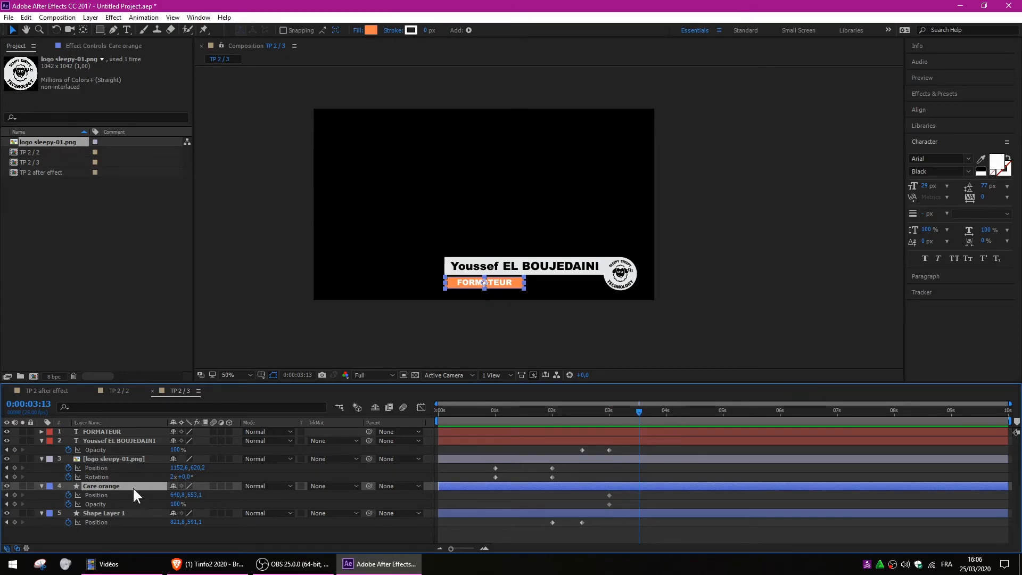
pyautogui.click(14, 494)
# Key Opacity at 3:13, then at 3 seconds move the orange bar down and set 0% Opacity.
pyautogui.click(15, 503)
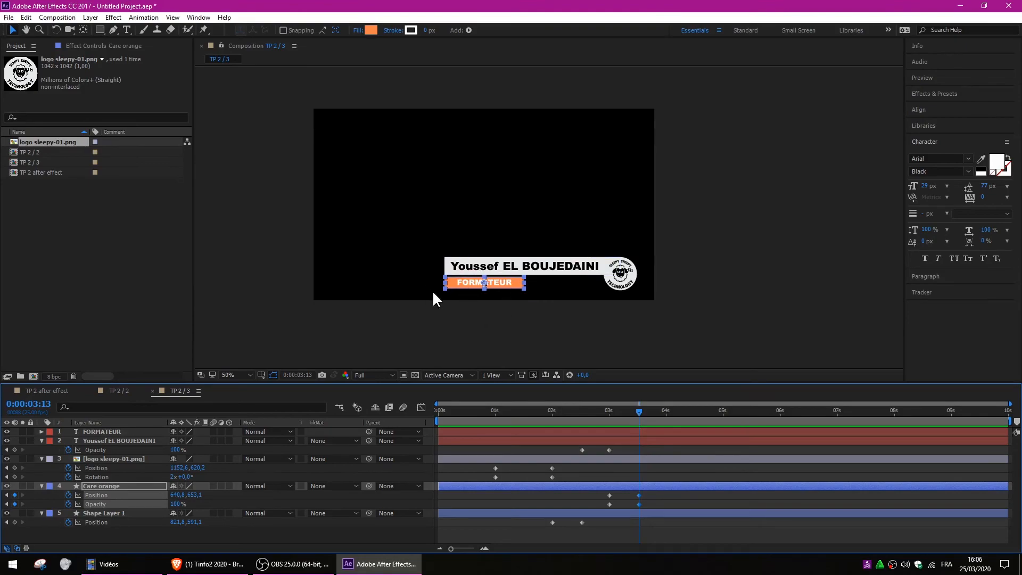
pyautogui.moveTo(639, 411); pyautogui.dragTo(618, 410)
pyautogui.moveTo(514, 286); pyautogui.dragTo(516, 291)
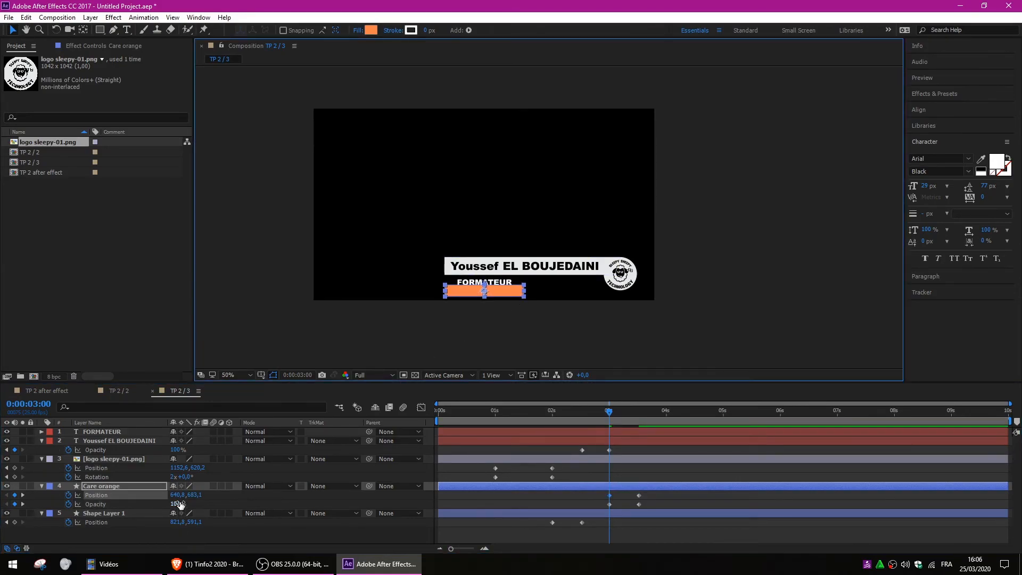
pyautogui.moveTo(176, 503); pyautogui.dragTo(119, 502)
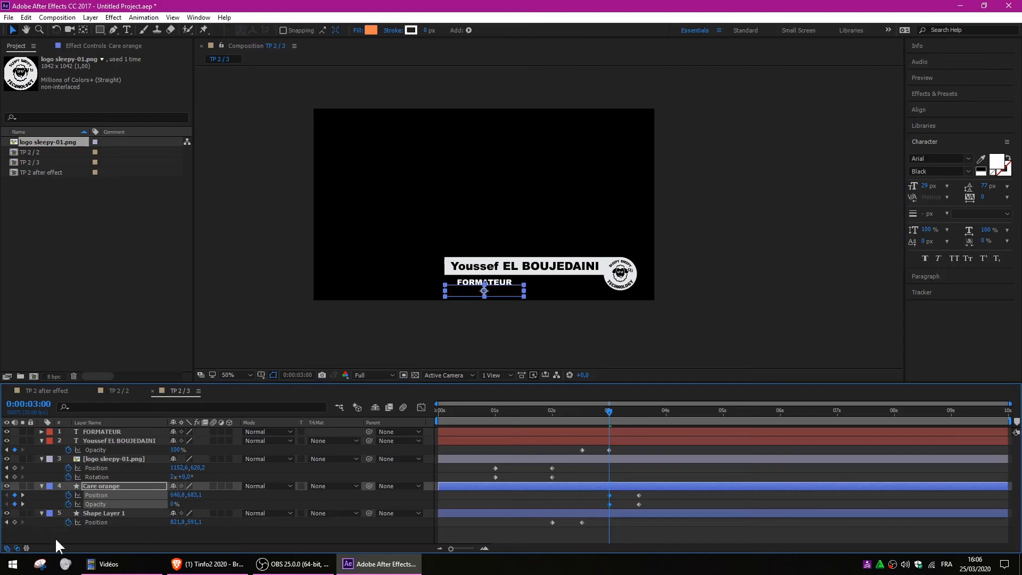
# Preview the orange bar's entrance around the 3-second mark.
pyautogui.click(100, 539)
pyautogui.moveTo(541, 410); pyautogui.dragTo(422, 413)
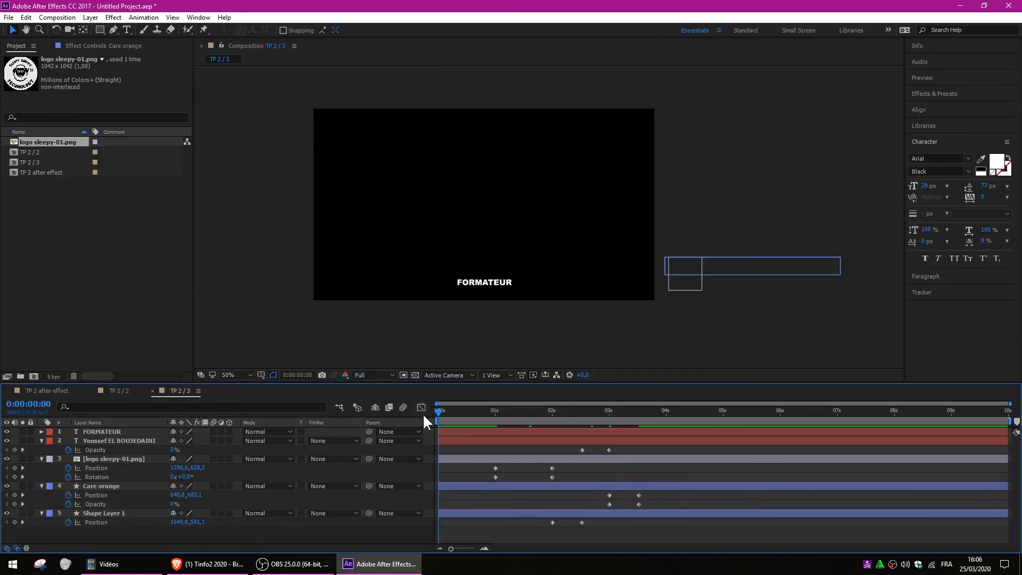
pyautogui.press('space')
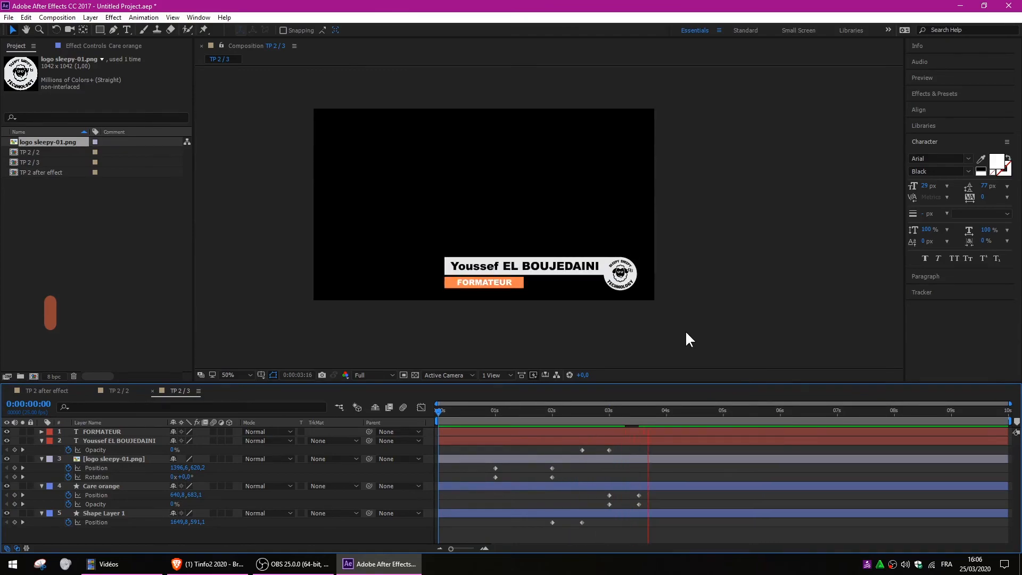
pyautogui.click(597, 411)
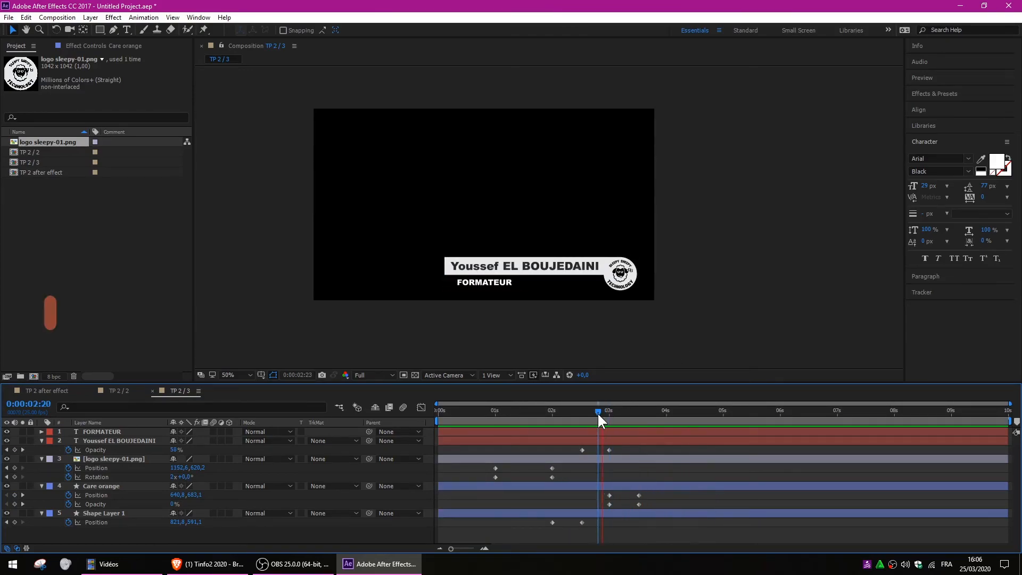
pyautogui.moveTo(598, 414); pyautogui.dragTo(606, 416)
pyautogui.click(474, 285)
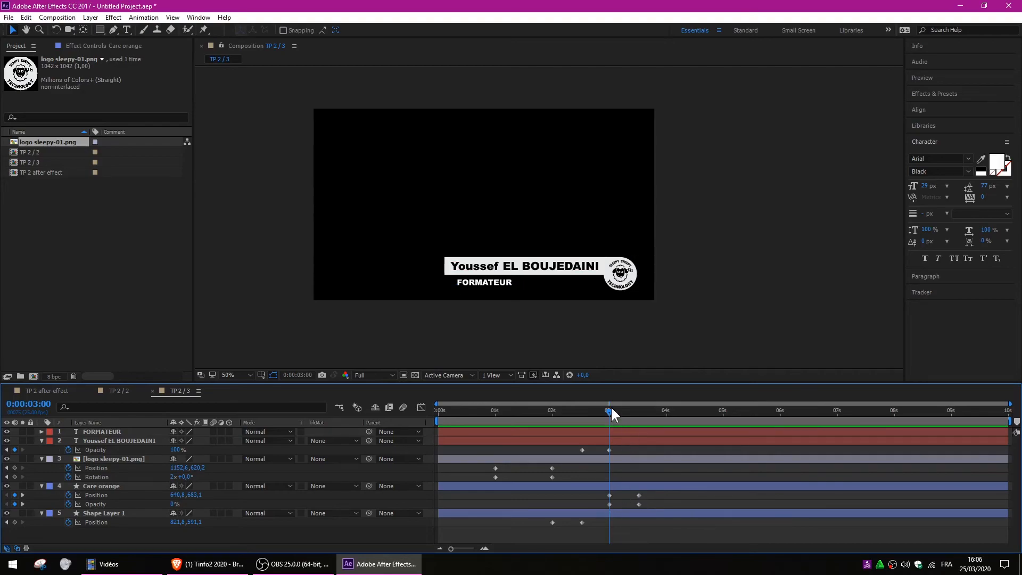
pyautogui.moveTo(610, 405); pyautogui.dragTo(612, 406)
# Change the Care orange layer's label colour to Peach.
pyautogui.click(50, 486)
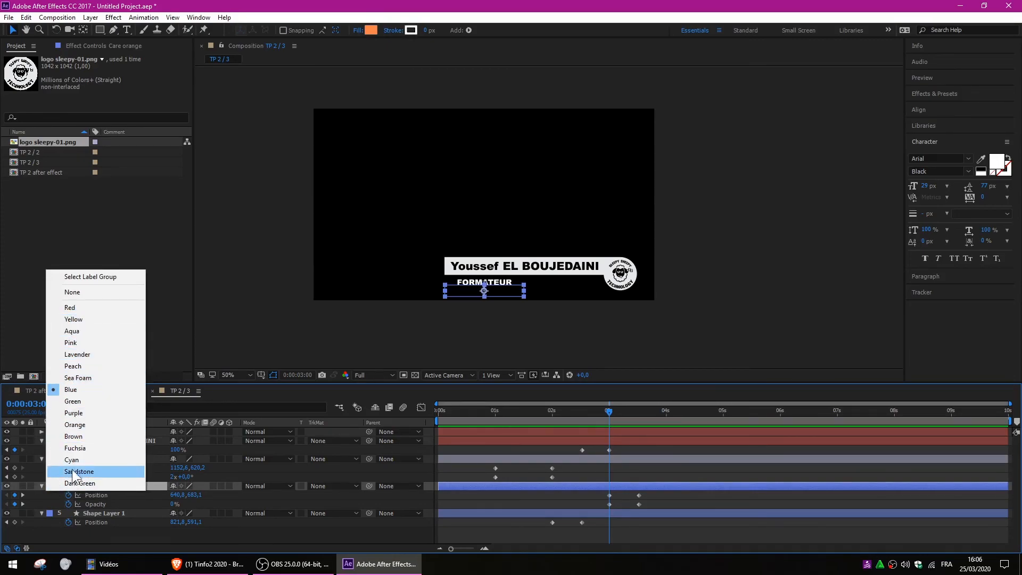
pyautogui.click(78, 366)
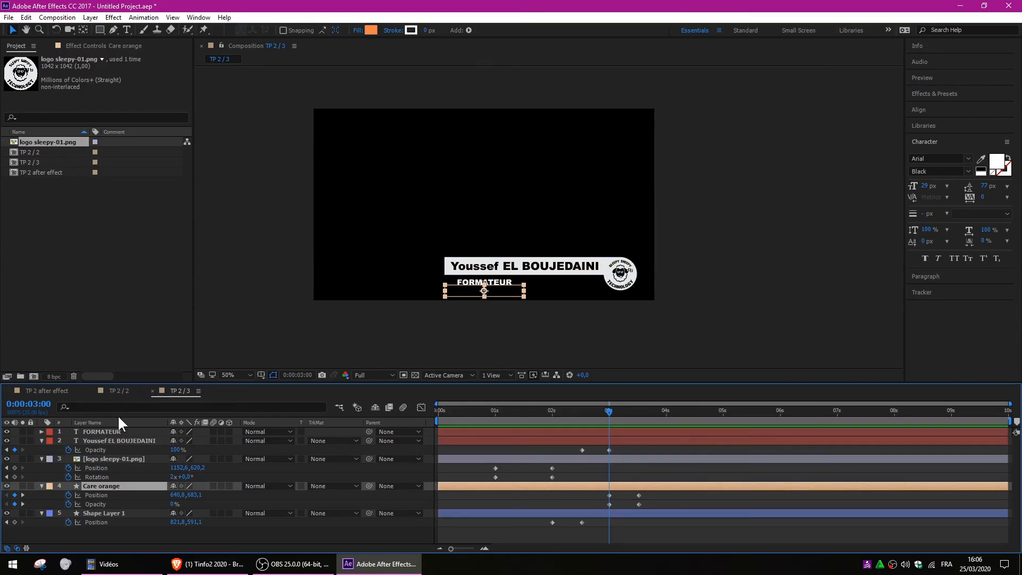
pyautogui.click(109, 431)
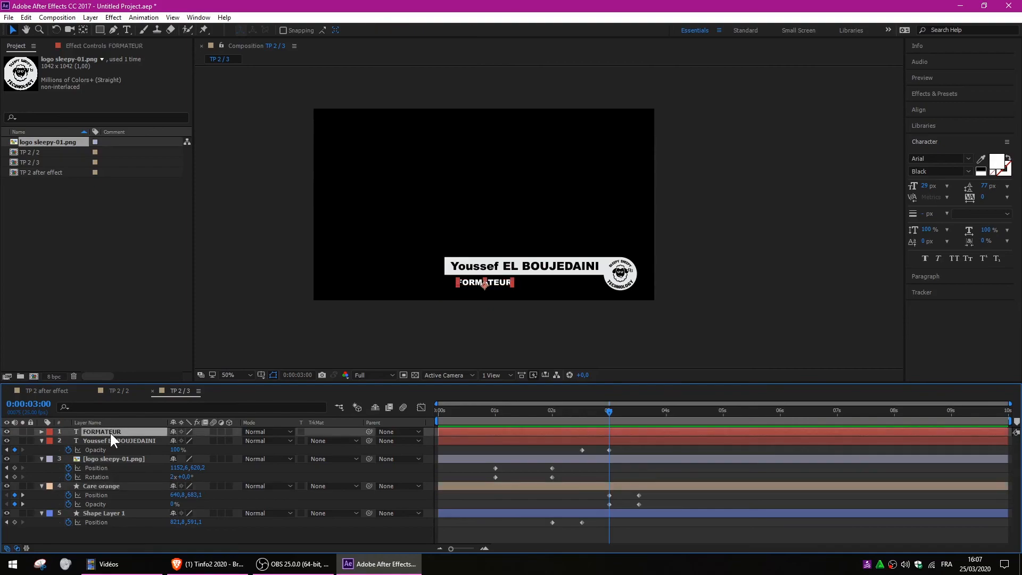
# Animate FORMATEUR from 642,639 at 0% opacity (3 s) to 642,663 at 100% (3:13).
pyautogui.press('p')
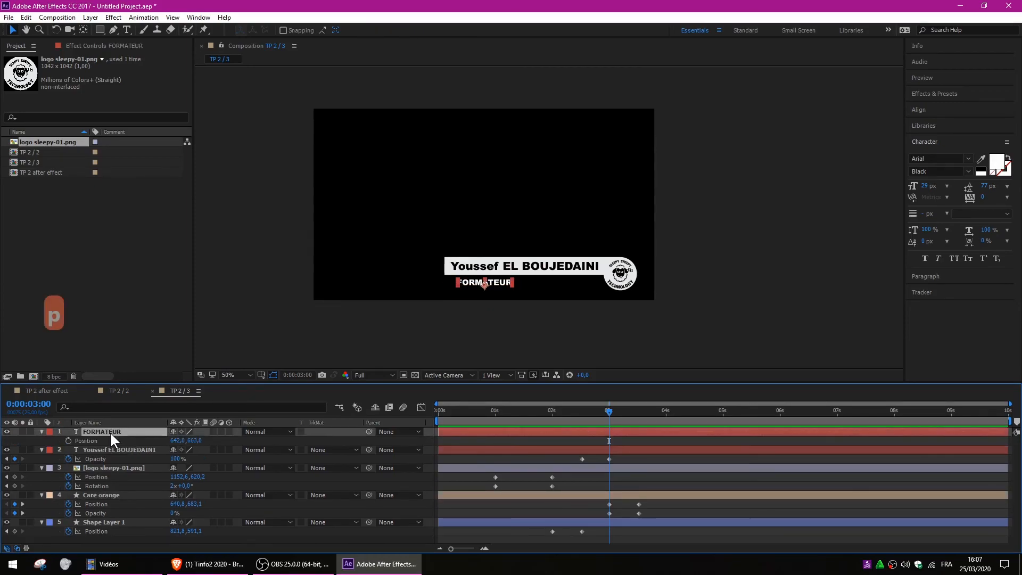
pyautogui.hotkey('shift', 't')
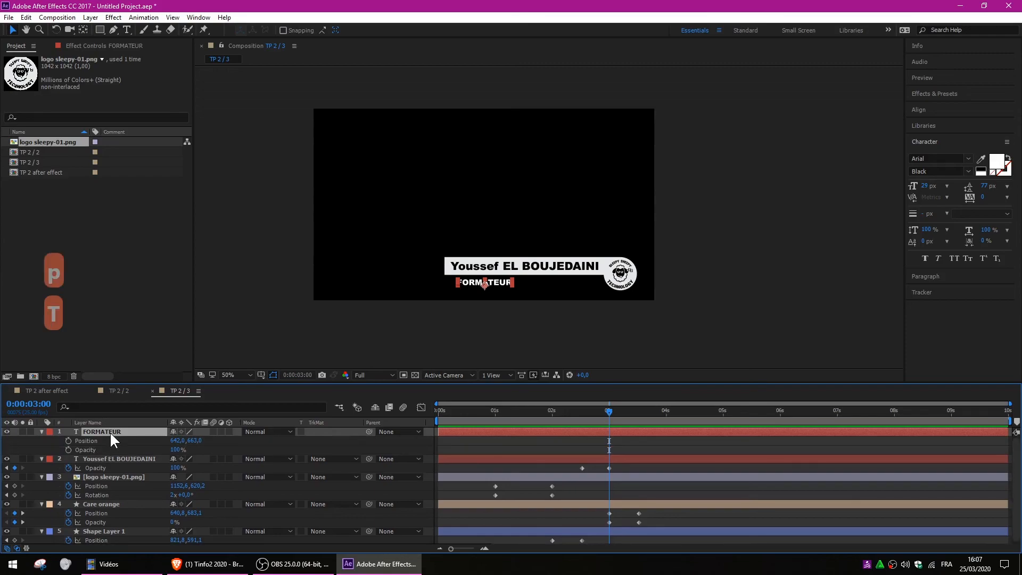
pyautogui.click(68, 440)
pyautogui.click(68, 449)
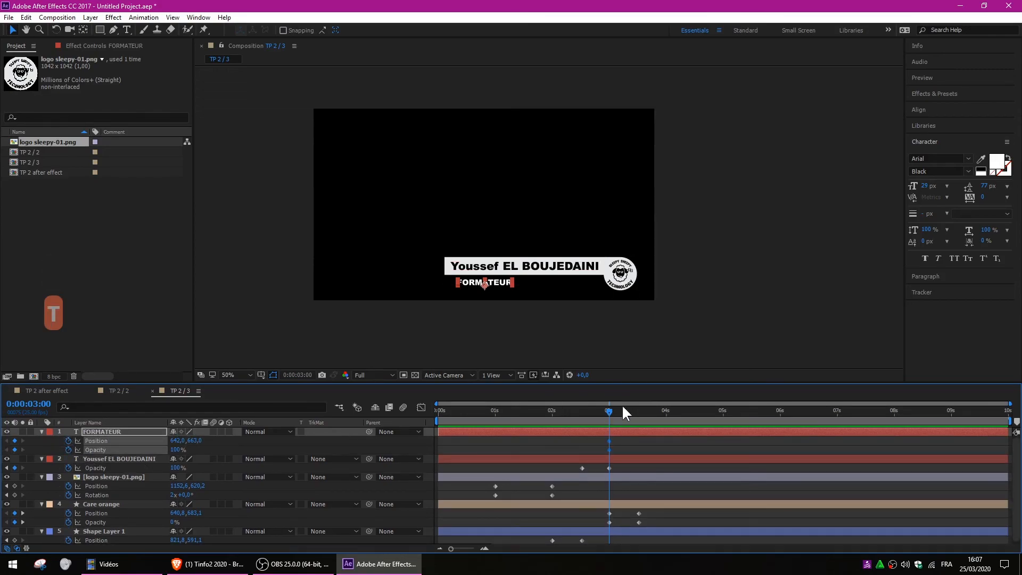
pyautogui.moveTo(612, 409); pyautogui.dragTo(641, 410)
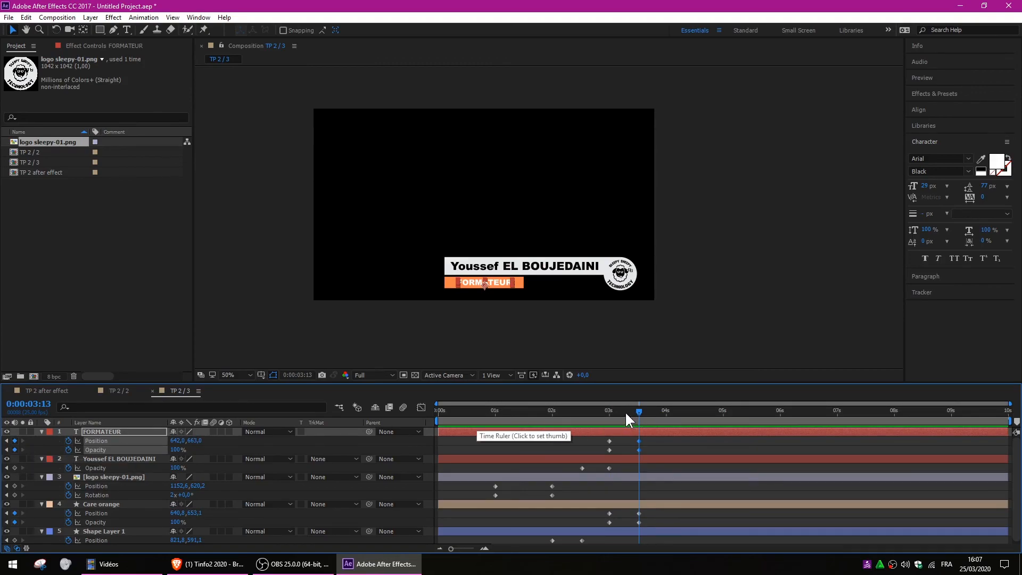
pyautogui.moveTo(624, 411); pyautogui.dragTo(612, 410)
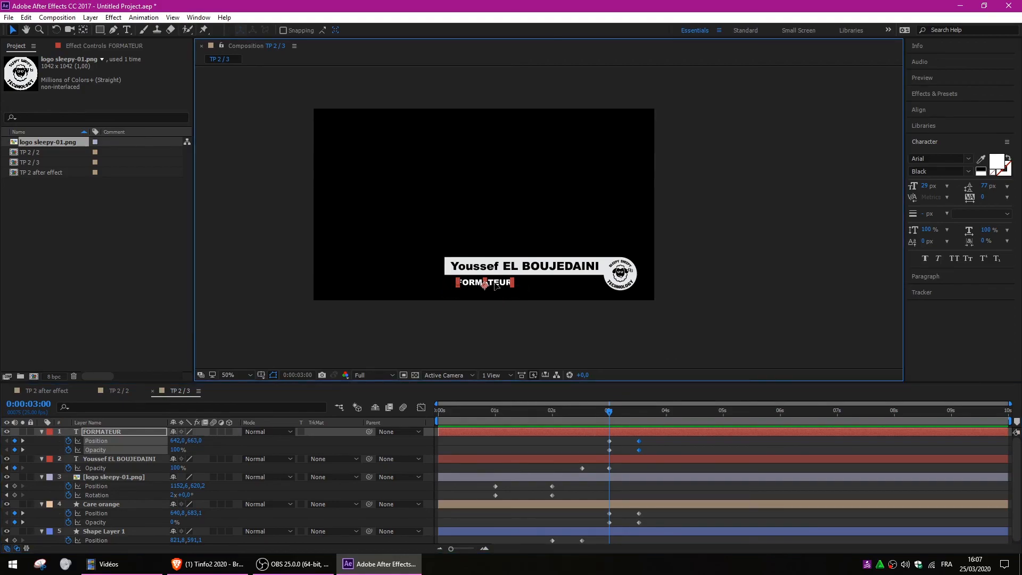
pyautogui.moveTo(494, 281); pyautogui.dragTo(494, 275)
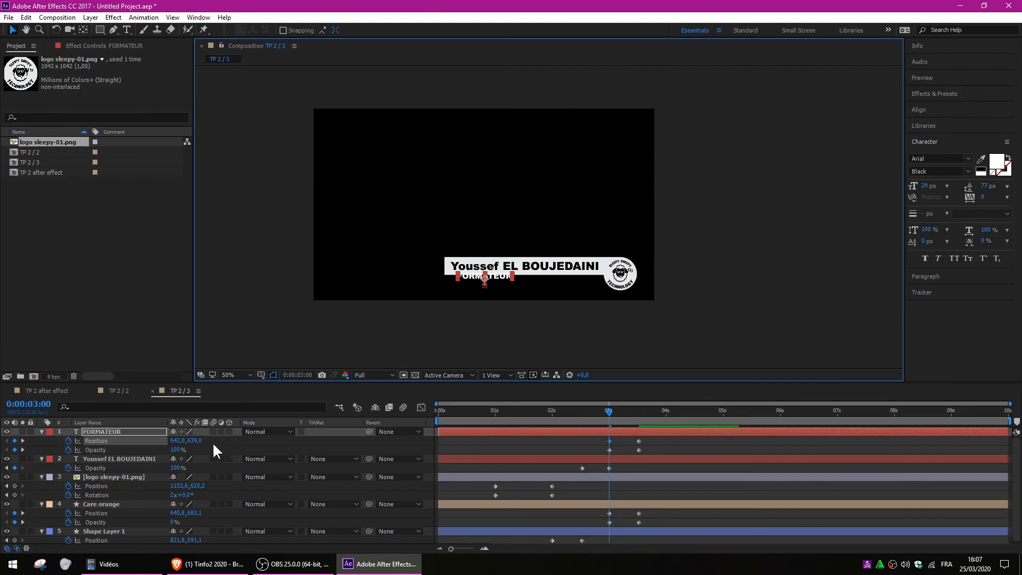
pyautogui.moveTo(175, 450); pyautogui.dragTo(78, 448)
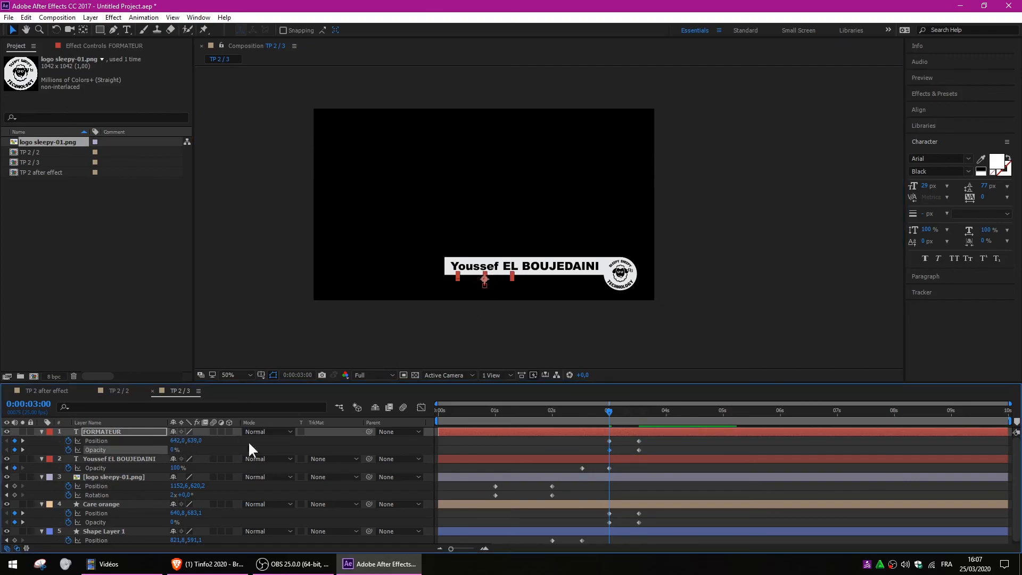